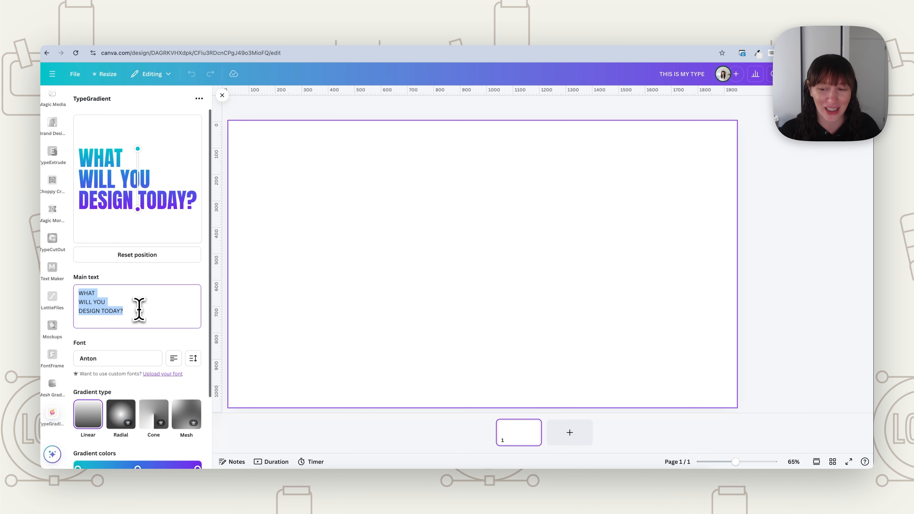
- Replace the main text with two lines reading HELLO IT'S and A GREAT DAY
{"action": "type", "text": "HEL"}
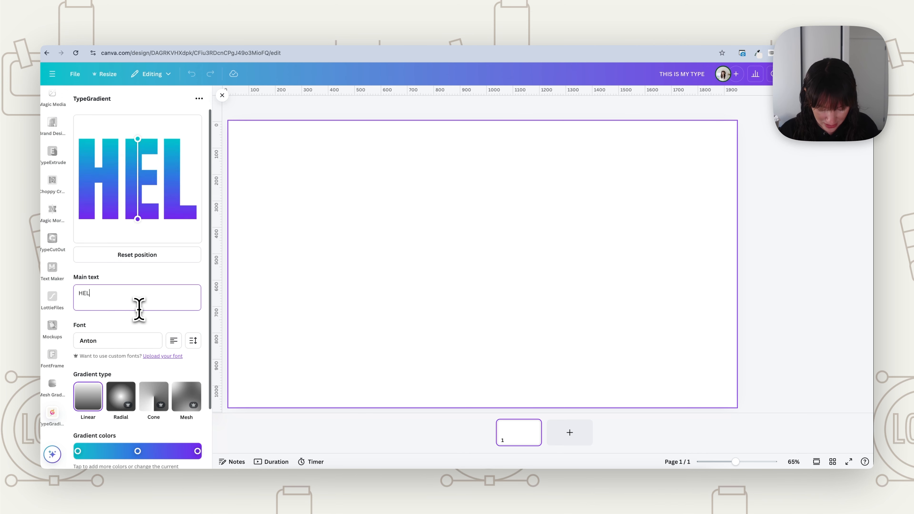
{"action": "type", "text": "LO IT'S"}
{"action": "key", "text": "Return"}
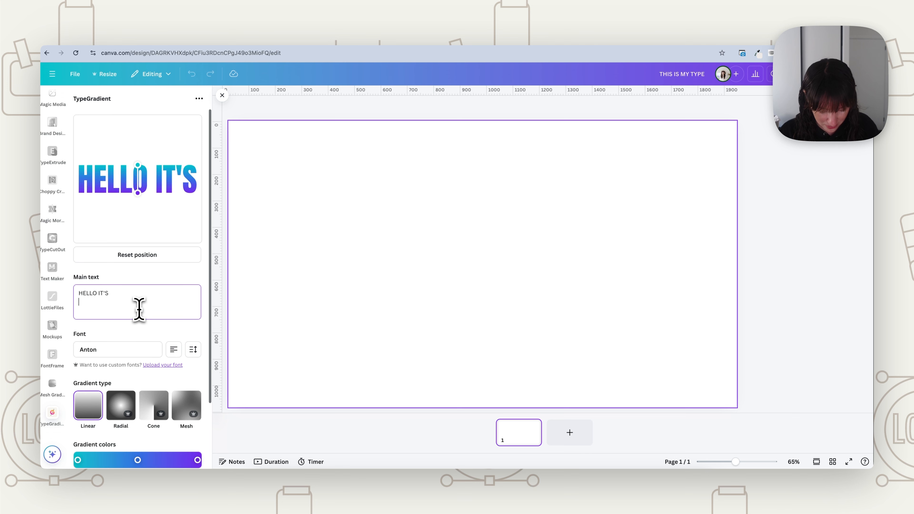
{"action": "type", "text": "A GREAT D"}
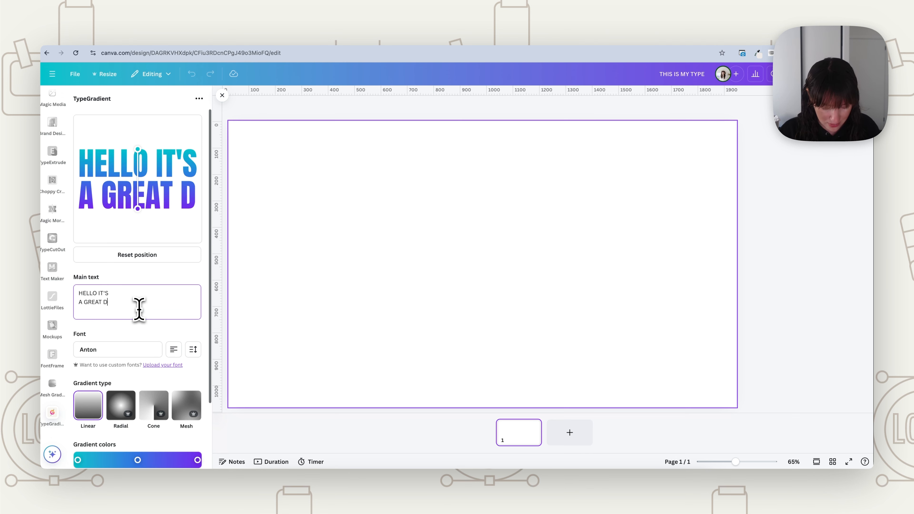
{"action": "type", "text": "AY"}
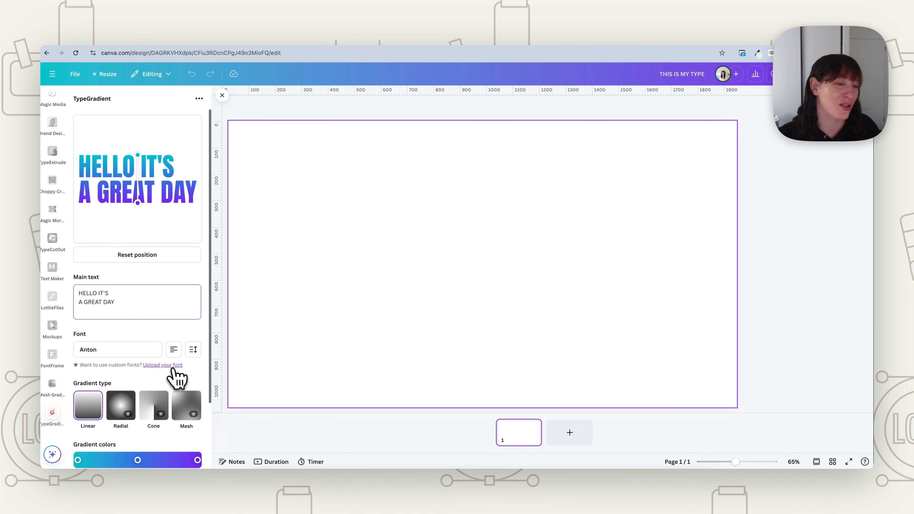
- Change the gradient text's font to Bagel Fat
{"action": "left_click", "coordinate": [147, 351]}
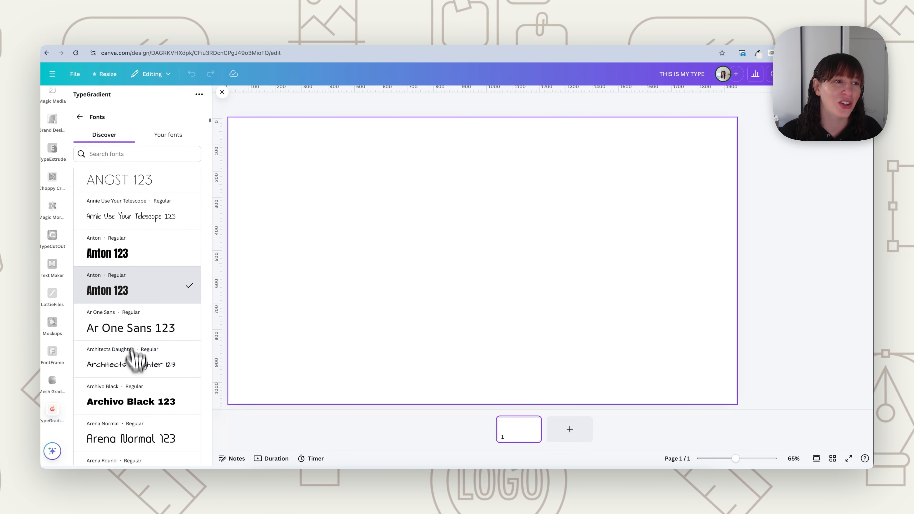
{"action": "scroll", "coordinate": [147, 364], "scroll_direction": "down", "scroll_amount": 5}
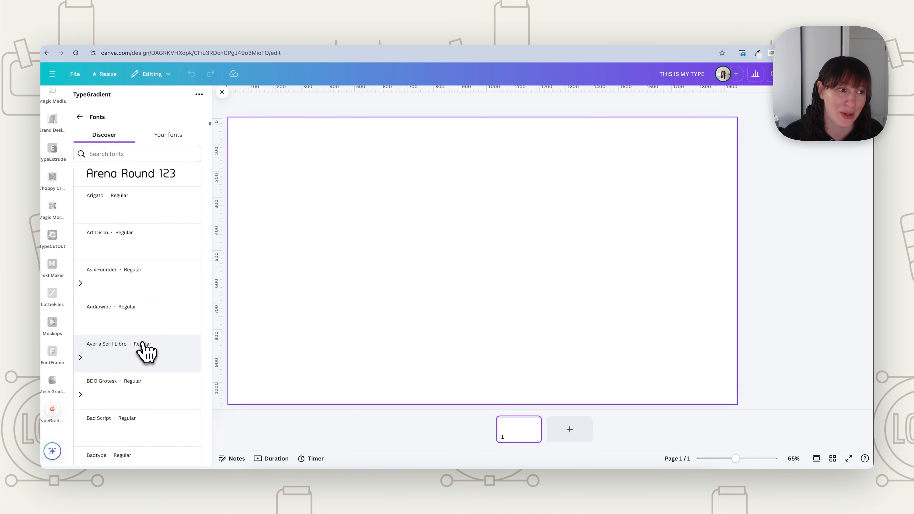
{"action": "scroll", "coordinate": [164, 362], "scroll_direction": "down", "scroll_amount": 5}
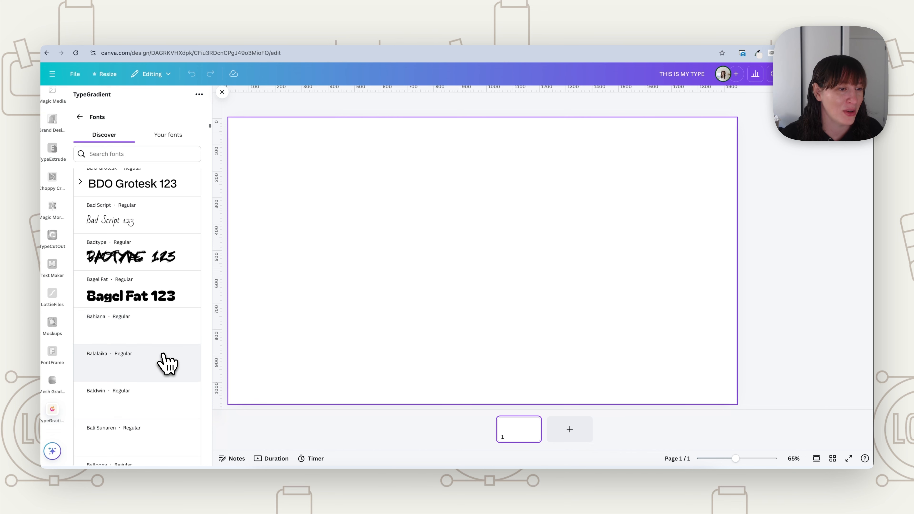
{"action": "left_click", "coordinate": [158, 305]}
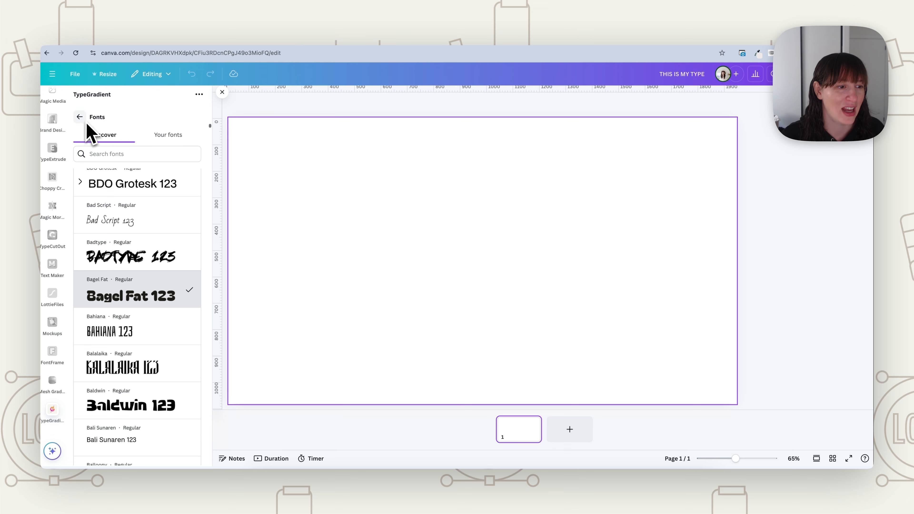
{"action": "left_click", "coordinate": [79, 116]}
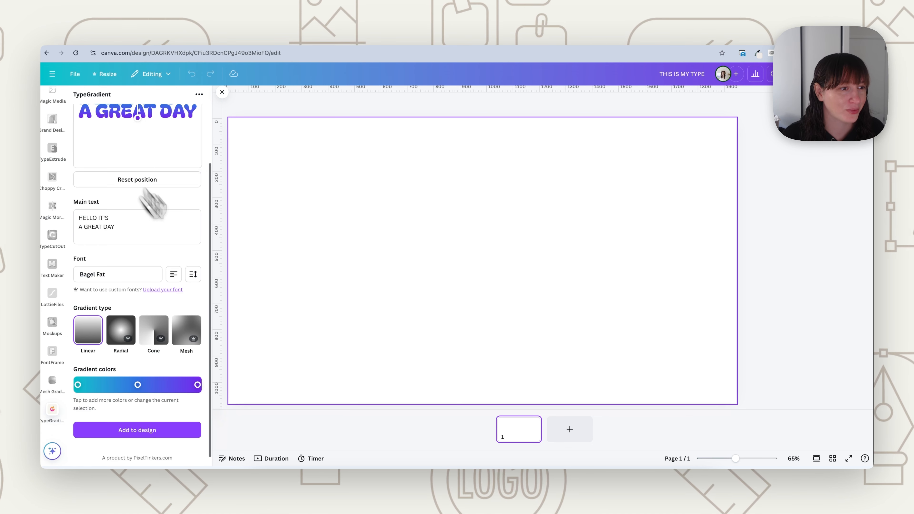
- Center-align the two lines of text and set their line height to -1.3
{"action": "scroll", "coordinate": [163, 245], "scroll_direction": "up", "scroll_amount": 2}
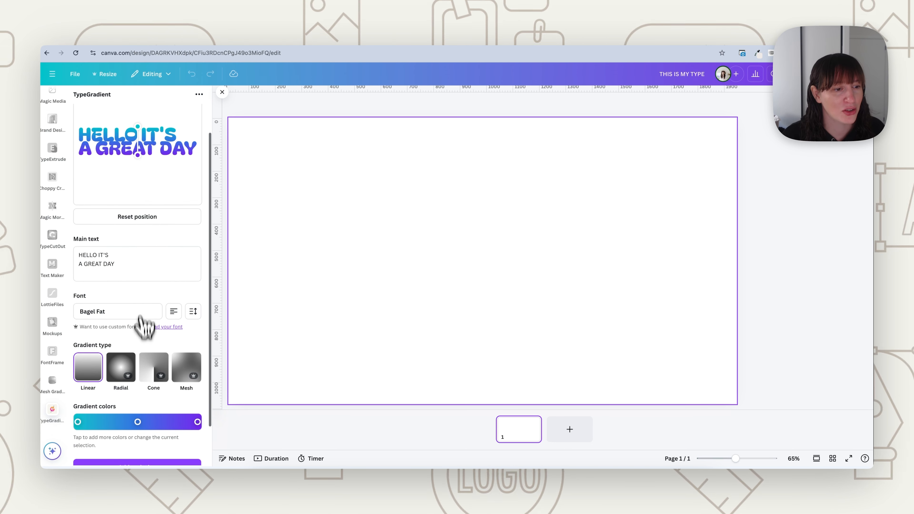
{"action": "scroll", "coordinate": [174, 317], "scroll_direction": "up", "scroll_amount": 1}
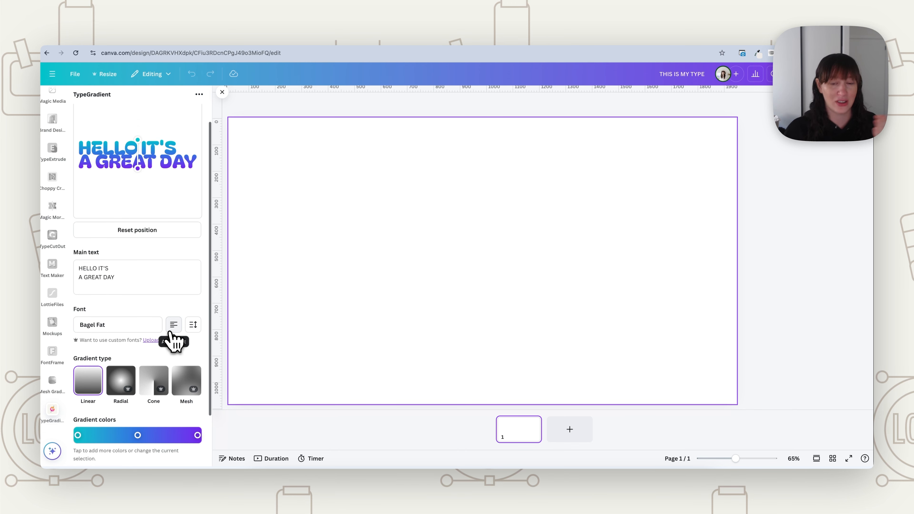
{"action": "left_click", "coordinate": [172, 328]}
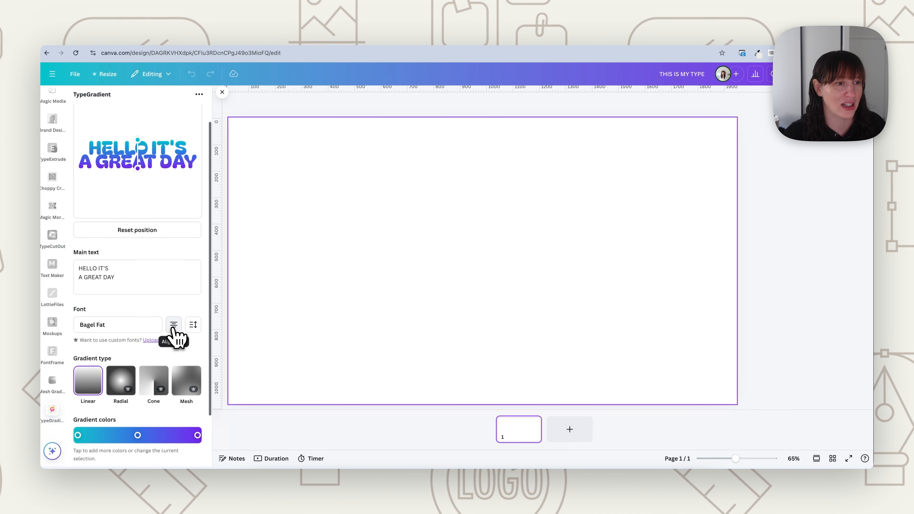
{"action": "left_click", "coordinate": [194, 331]}
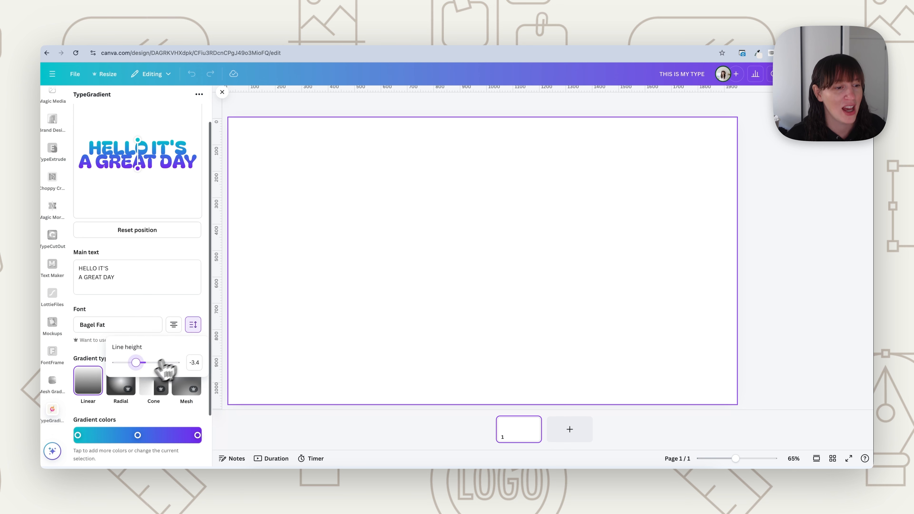
{"action": "left_click", "coordinate": [140, 364]}
{"action": "left_click_drag", "start_coordinate": [140, 363], "coordinate": [143, 364]}
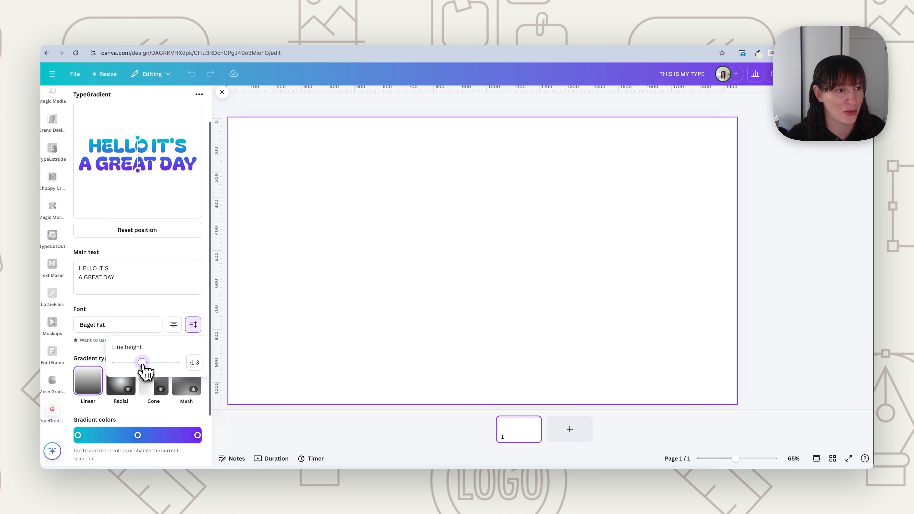
{"action": "left_click", "coordinate": [139, 312]}
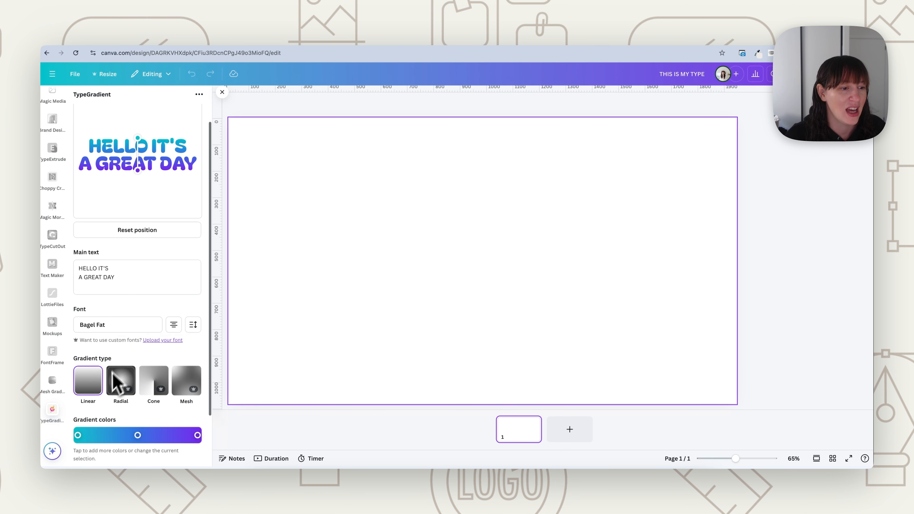
- Try the Radial and Cone gradient types, and settle on the Mesh gradient for the text
{"action": "scroll", "coordinate": [92, 388], "scroll_direction": "down", "scroll_amount": 1}
{"action": "scroll", "coordinate": [92, 387], "scroll_direction": "down", "scroll_amount": 2}
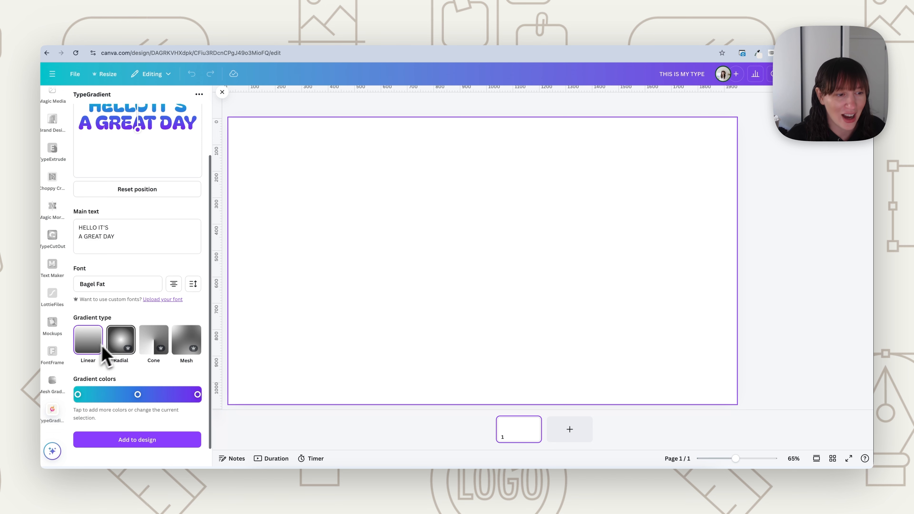
{"action": "scroll", "coordinate": [95, 358], "scroll_direction": "up", "scroll_amount": 1}
{"action": "left_click", "coordinate": [114, 354]}
{"action": "left_click", "coordinate": [160, 362]}
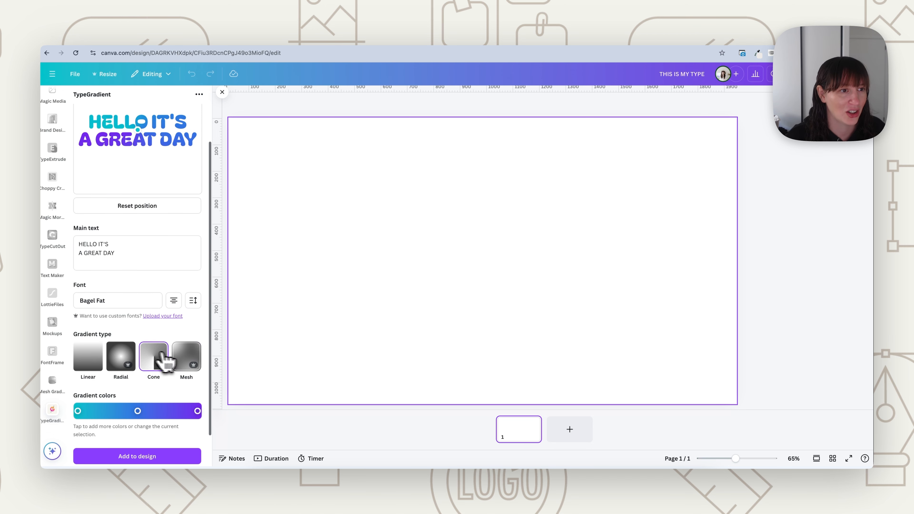
{"action": "left_click", "coordinate": [188, 359]}
- Recolor the four mesh gradient colors with the brand's slate grey, dark navy, pale grey-green and light beige
{"action": "scroll", "coordinate": [187, 360], "scroll_direction": "up", "scroll_amount": 1}
{"action": "left_click", "coordinate": [135, 419]}
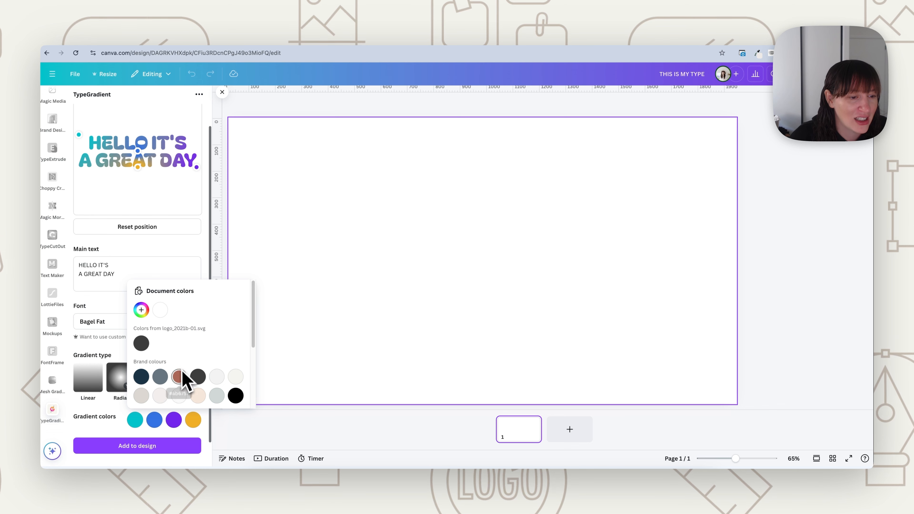
{"action": "left_click", "coordinate": [160, 377]}
{"action": "left_click", "coordinate": [155, 419]}
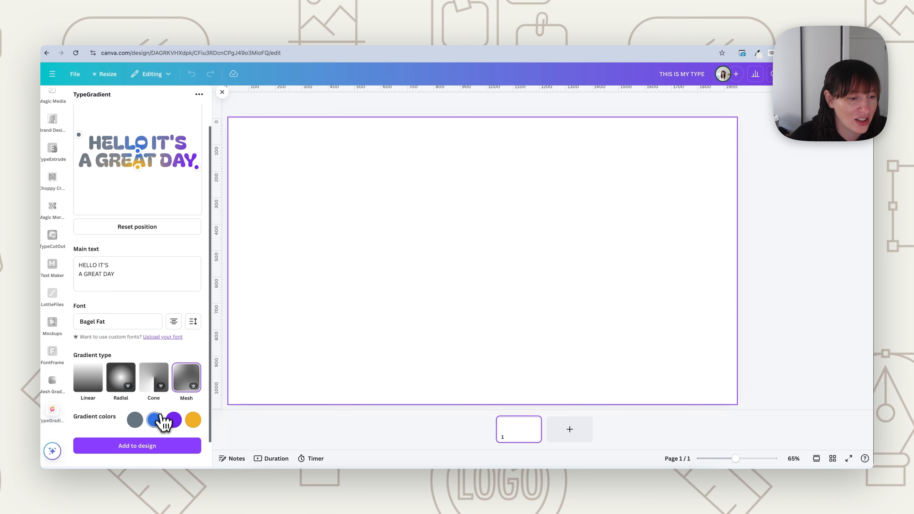
{"action": "left_click", "coordinate": [154, 420]}
{"action": "left_click", "coordinate": [160, 377]}
{"action": "left_click", "coordinate": [174, 420]}
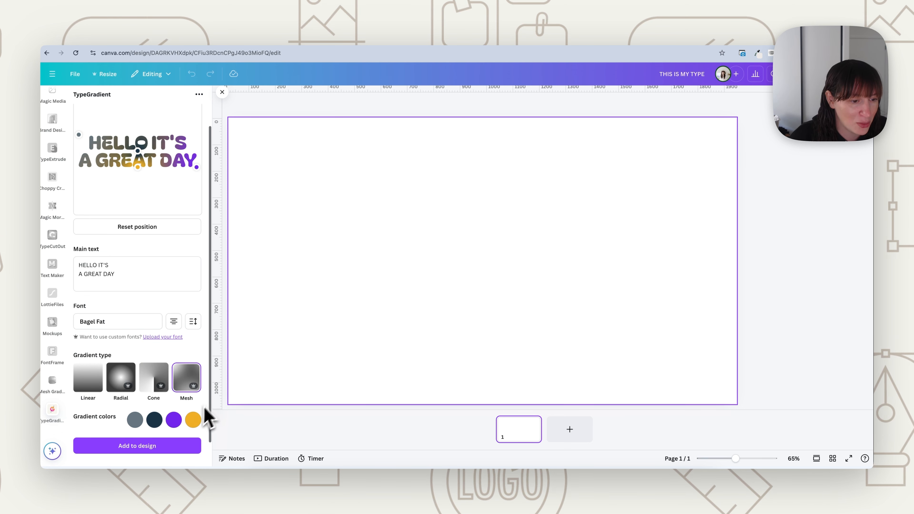
{"action": "left_click", "coordinate": [173, 419]}
{"action": "left_click", "coordinate": [249, 397]}
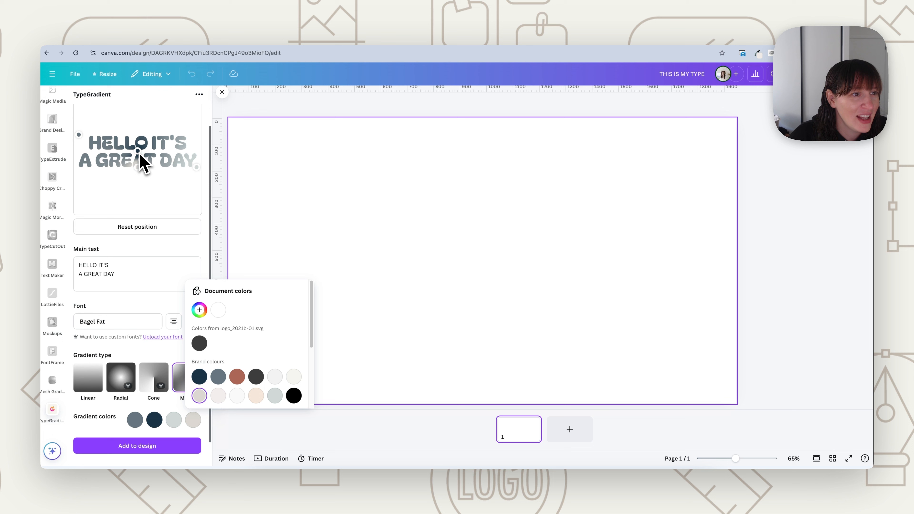
{"action": "left_click", "coordinate": [140, 152]}
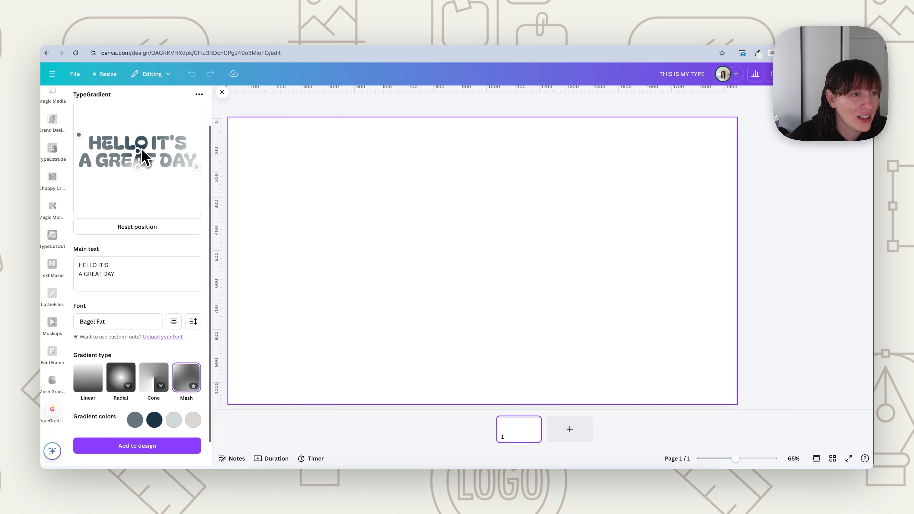
- Reposition the mesh gradient's color points across the preview text, placing the navy one near the top of IT'S
{"action": "mouse_move", "coordinate": [139, 152]}
{"action": "left_mouse_down"}
{"action": "mouse_move", "coordinate": [158, 159]}
{"action": "mouse_move", "coordinate": [119, 155]}
{"action": "mouse_move", "coordinate": [153, 142]}
{"action": "mouse_move", "coordinate": [114, 168]}
{"action": "left_mouse_up"}
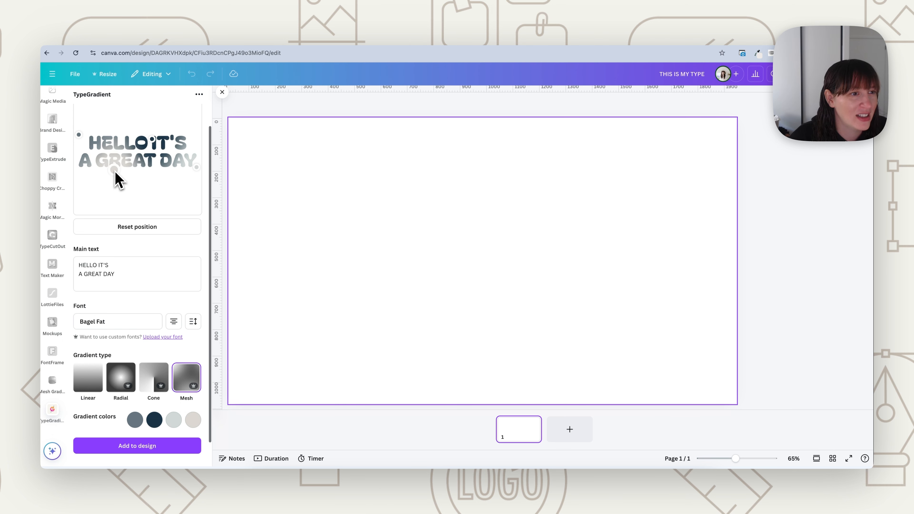
{"action": "left_click_drag", "start_coordinate": [190, 167], "coordinate": [184, 167]}
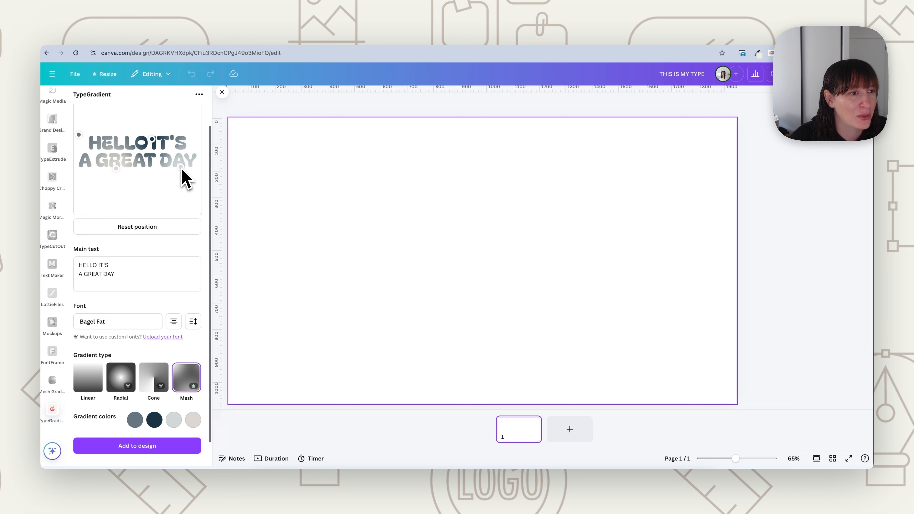
{"action": "left_click_drag", "start_coordinate": [96, 129], "coordinate": [94, 130]}
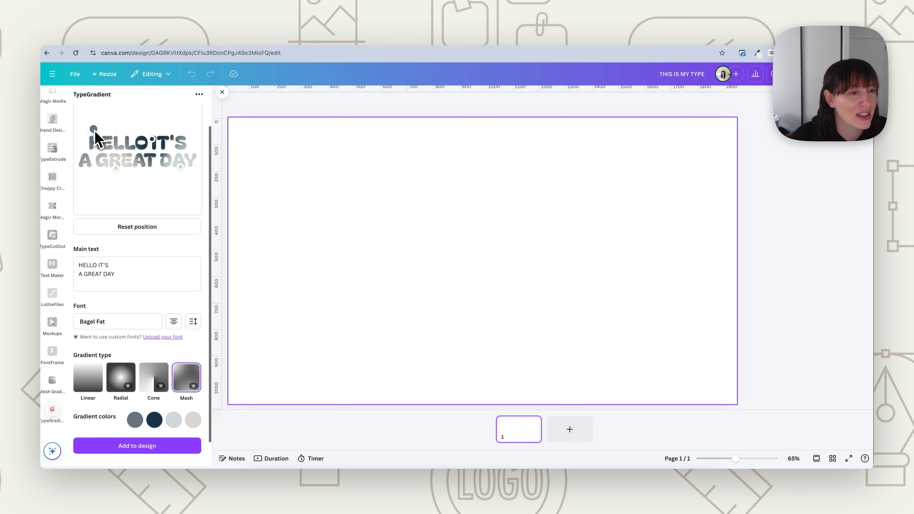
{"action": "left_click_drag", "start_coordinate": [153, 142], "coordinate": [156, 140]}
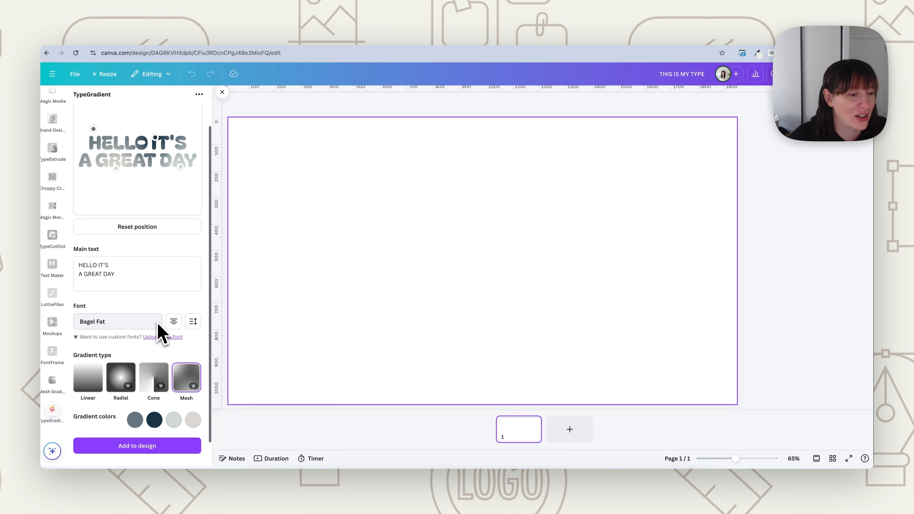
- Add the gradient text to the page and place it near the top center
{"action": "scroll", "coordinate": [159, 328], "scroll_direction": "down", "scroll_amount": 1}
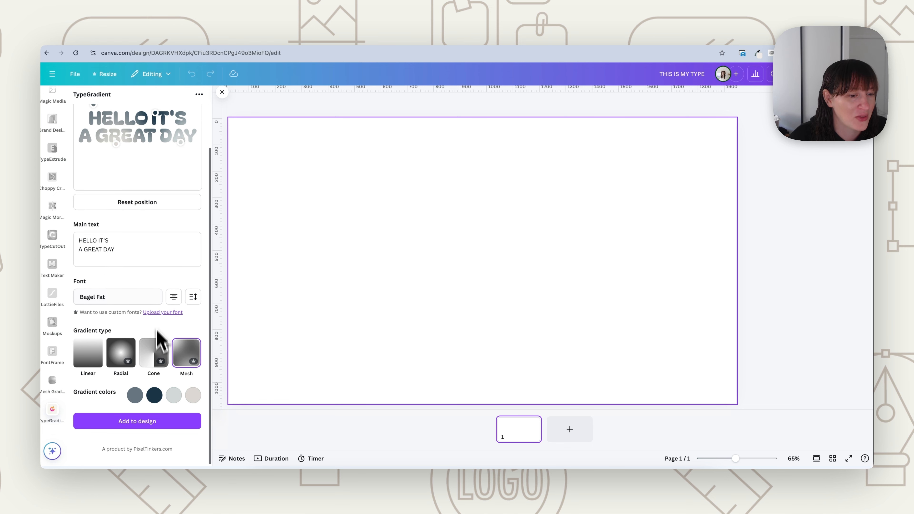
{"action": "left_click", "coordinate": [137, 422]}
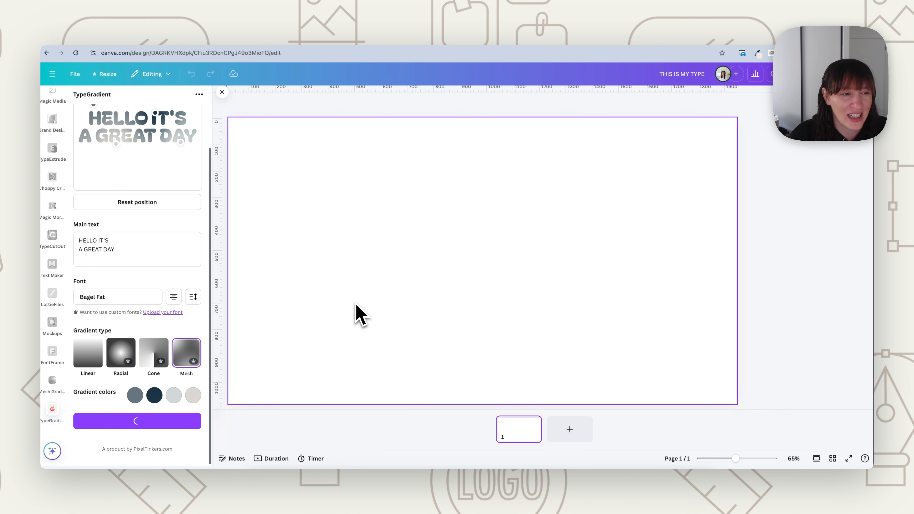
{"action": "left_click_drag", "start_coordinate": [446, 258], "coordinate": [390, 233]}
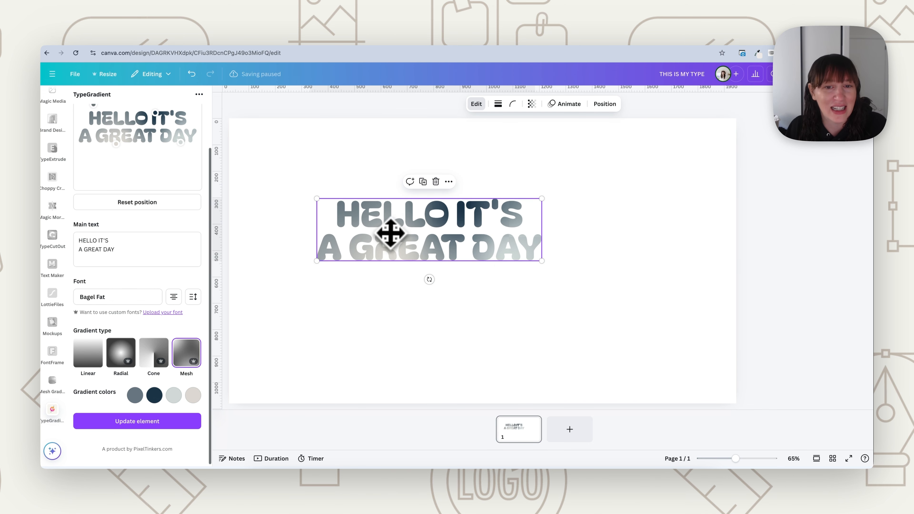
{"action": "left_click_drag", "start_coordinate": [540, 262], "coordinate": [634, 287]}
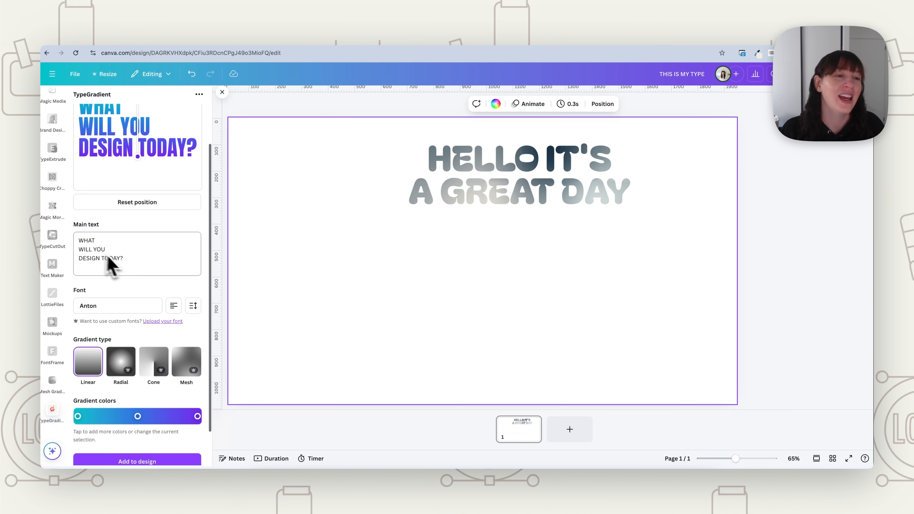
- Delete the gradient text from the page and add a brand-style heading text box instead
{"action": "left_click", "coordinate": [481, 198]}
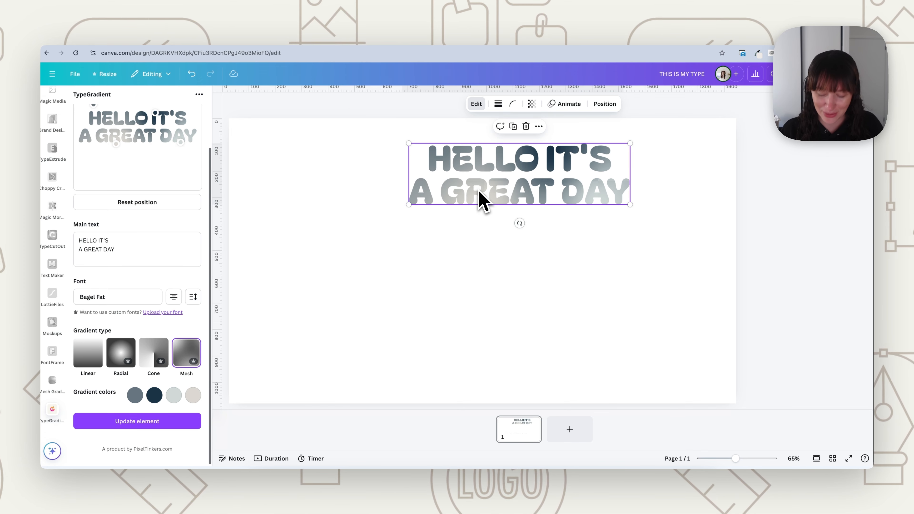
{"action": "key", "text": "Delete"}
{"action": "scroll", "coordinate": [61, 195], "scroll_direction": "up", "scroll_amount": 5}
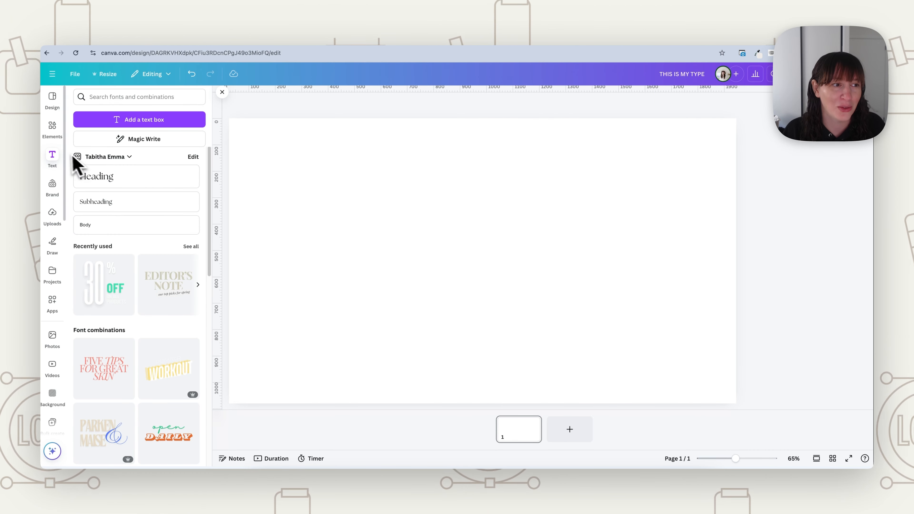
{"action": "left_click", "coordinate": [116, 185]}
- Turn the heading into the word TYPE in Futura Heavy, enlarged to about size 233
{"action": "left_click", "coordinate": [403, 107]}
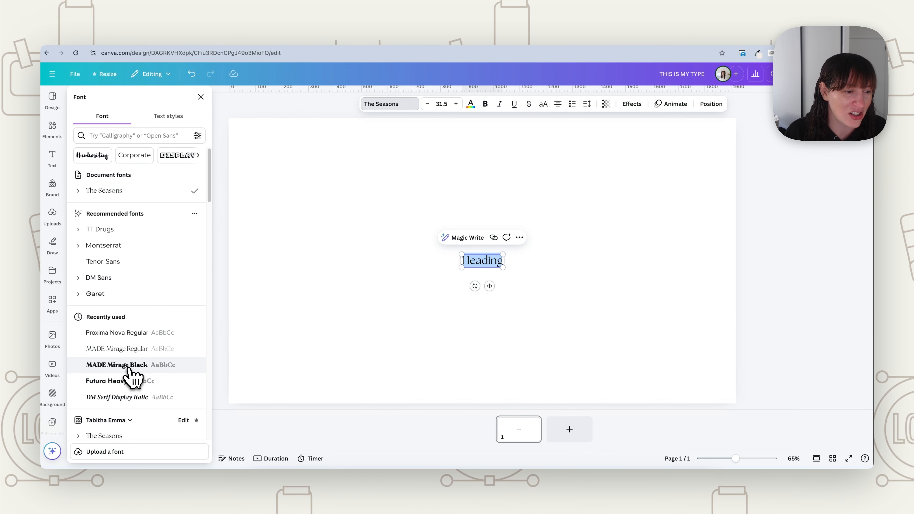
{"action": "left_click", "coordinate": [115, 381]}
{"action": "left_click_drag", "start_coordinate": [503, 268], "coordinate": [572, 290]}
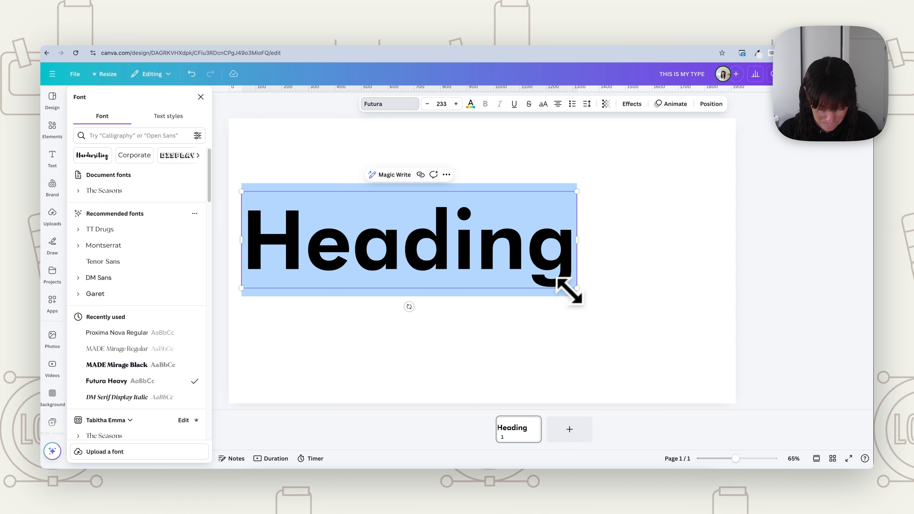
{"action": "type", "text": "TYPE"}
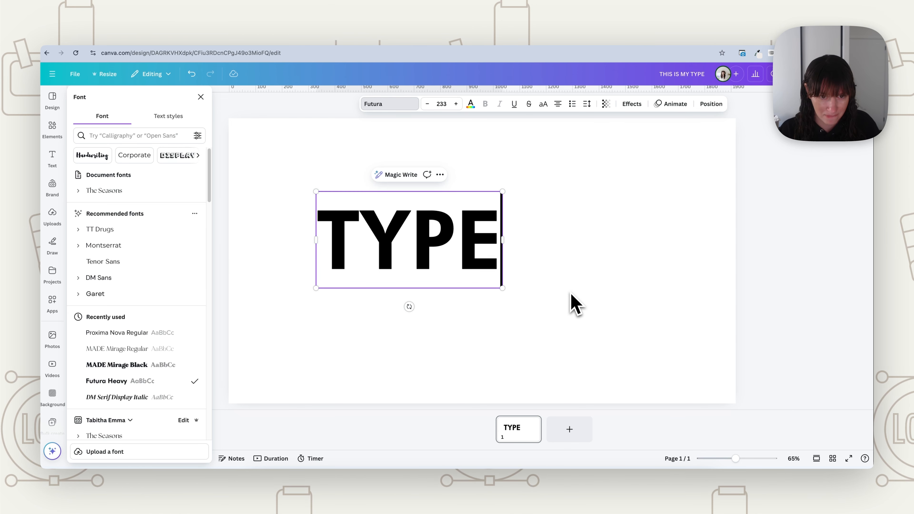
- Enlarge the TYPE heading to about size 321 and move it to the middle of the page
{"action": "left_click_drag", "start_coordinate": [503, 288], "coordinate": [576, 320]}
{"action": "left_click", "coordinate": [633, 335]}
{"action": "left_click_drag", "start_coordinate": [536, 297], "coordinate": [574, 299]}
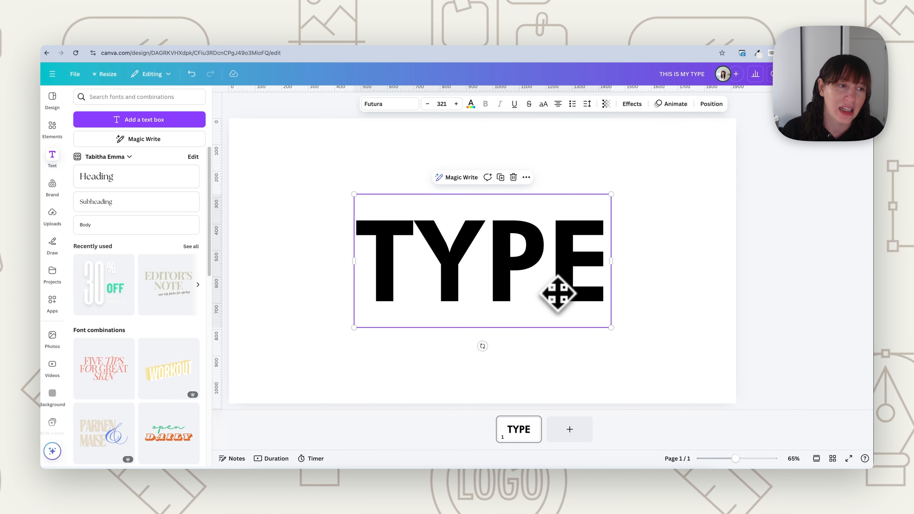
- Recolor the TYPE heading with the pale grey-green brand colour and nudge it slightly sideways
{"action": "left_click", "coordinate": [392, 105]}
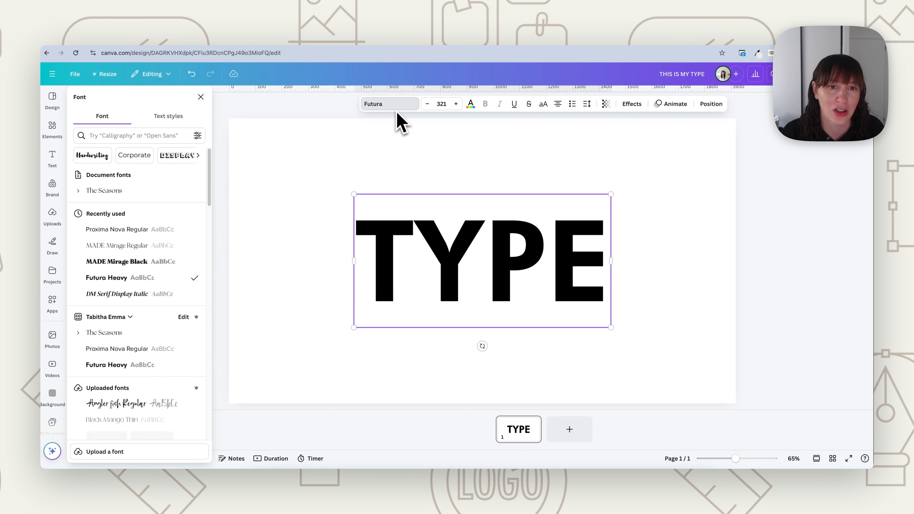
{"action": "left_click", "coordinate": [470, 108]}
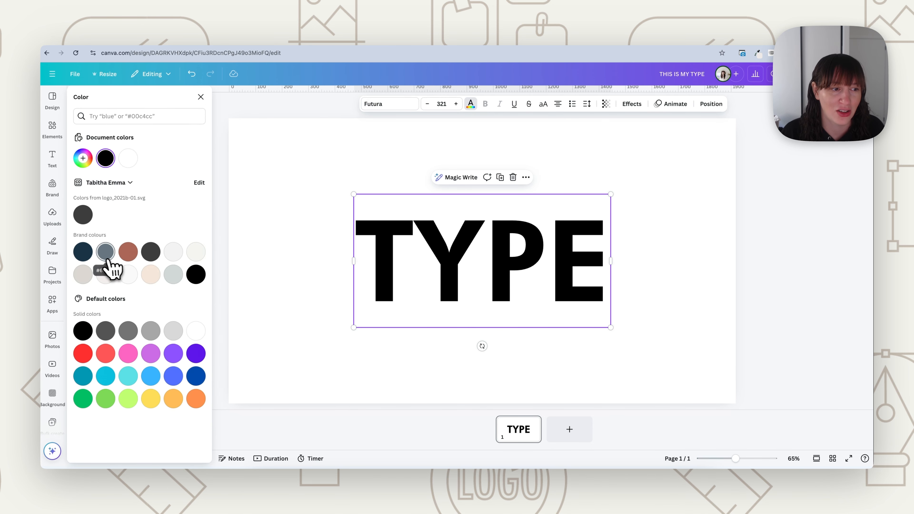
{"action": "left_click", "coordinate": [169, 277]}
{"action": "left_click_drag", "start_coordinate": [393, 243], "coordinate": [399, 243]}
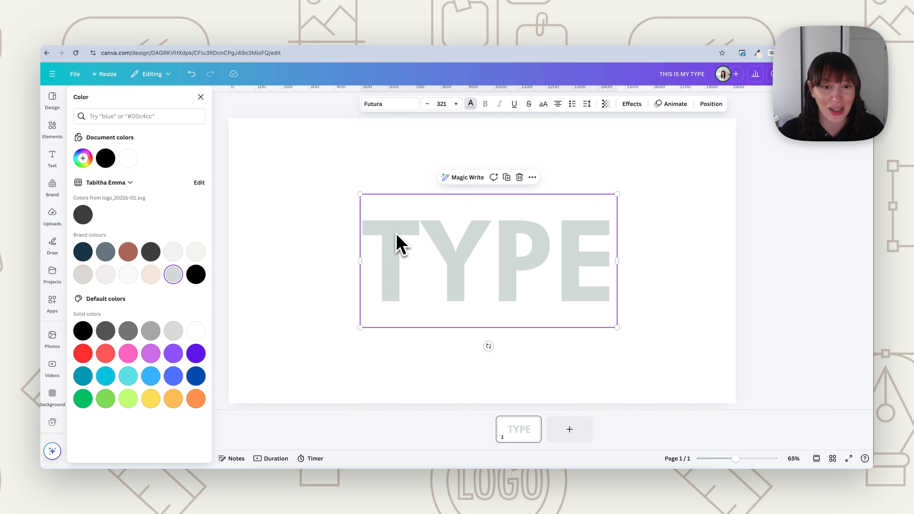
- Duplicate the TYPE heading, color the copy with the slate grey brand colour, and lay it over the original
{"action": "right_click", "coordinate": [405, 240]}
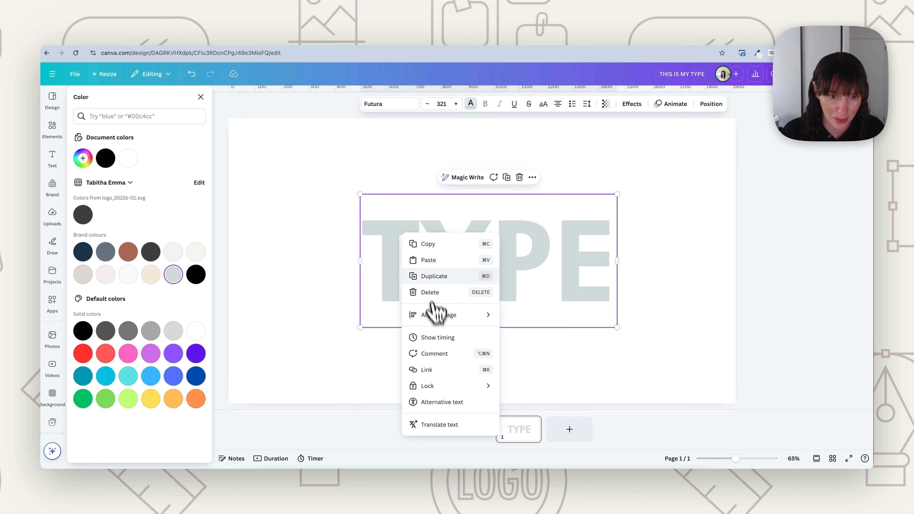
{"action": "left_click", "coordinate": [434, 276]}
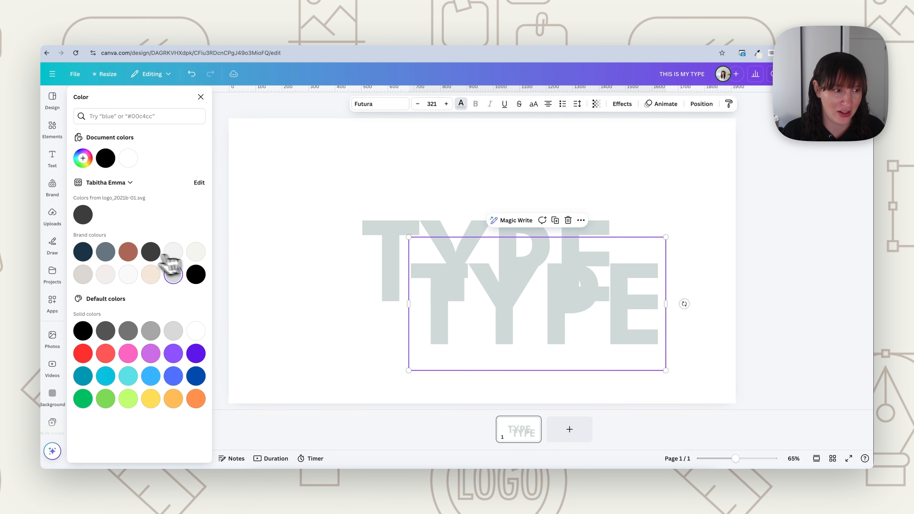
{"action": "left_click", "coordinate": [105, 251]}
{"action": "left_click_drag", "start_coordinate": [516, 336], "coordinate": [500, 285]}
- Send the slate grey TYPE copy to the back and align the two texts to form an offset drop shadow
{"action": "right_click", "coordinate": [501, 287]}
{"action": "mouse_move", "coordinate": [541, 333]}
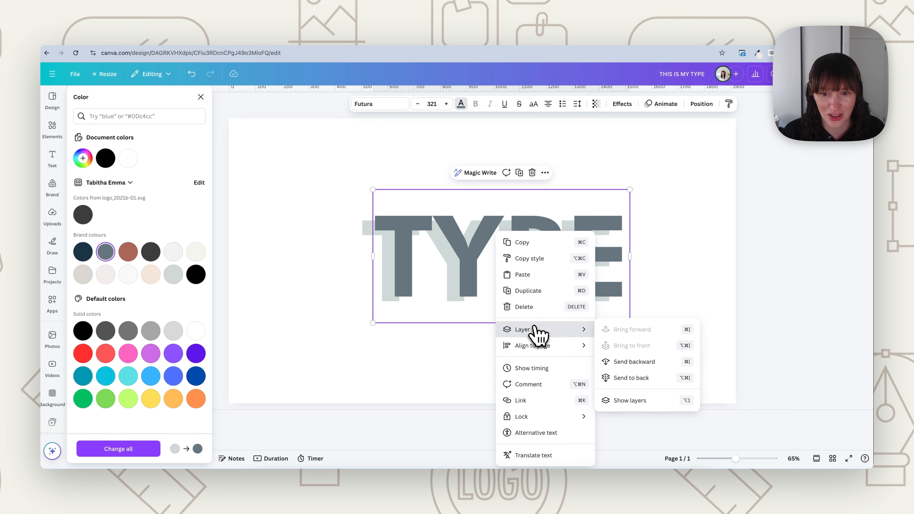
{"action": "left_click", "coordinate": [649, 380]}
{"action": "left_click_drag", "start_coordinate": [611, 218], "coordinate": [615, 225]}
- Draw slate grey marker strokes that join the corners of the T to its offset shadow
{"action": "left_click", "coordinate": [60, 250]}
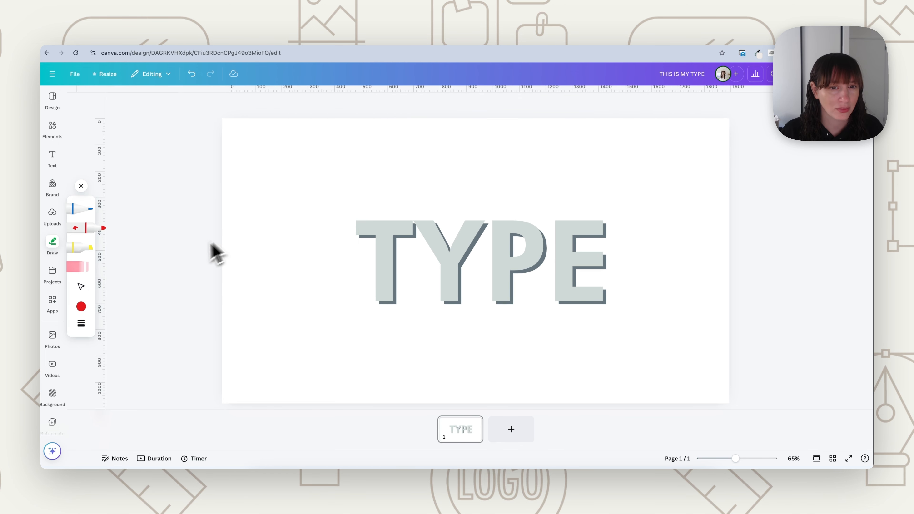
{"action": "left_click", "coordinate": [81, 307]}
{"action": "left_click", "coordinate": [142, 351]}
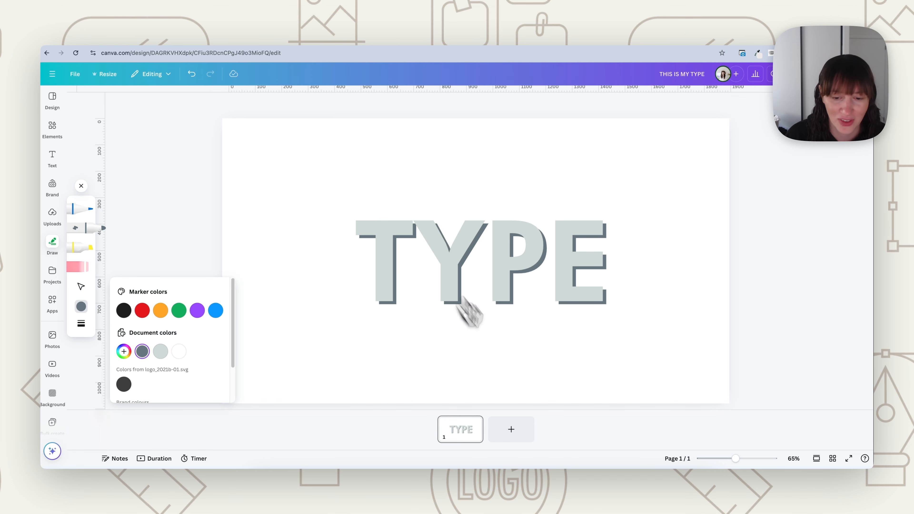
{"action": "left_click_drag", "start_coordinate": [735, 458], "coordinate": [754, 458]}
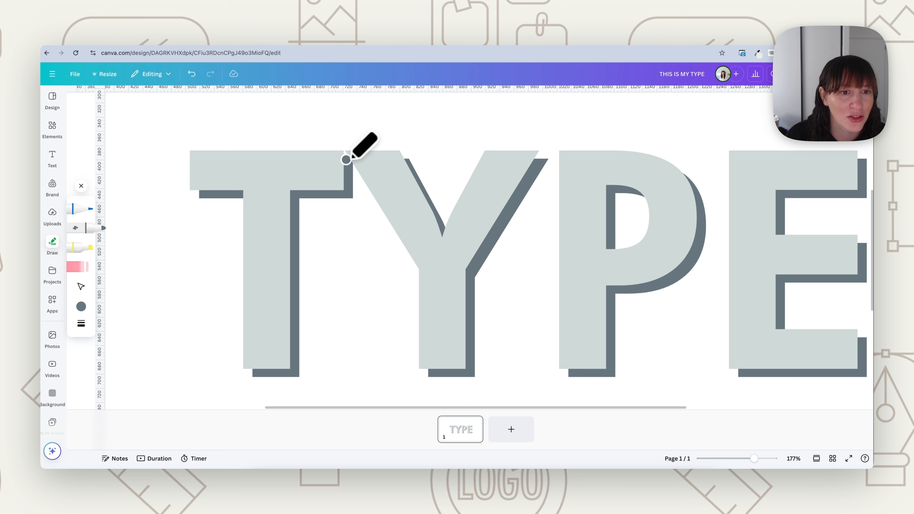
{"action": "left_click", "coordinate": [343, 155]}
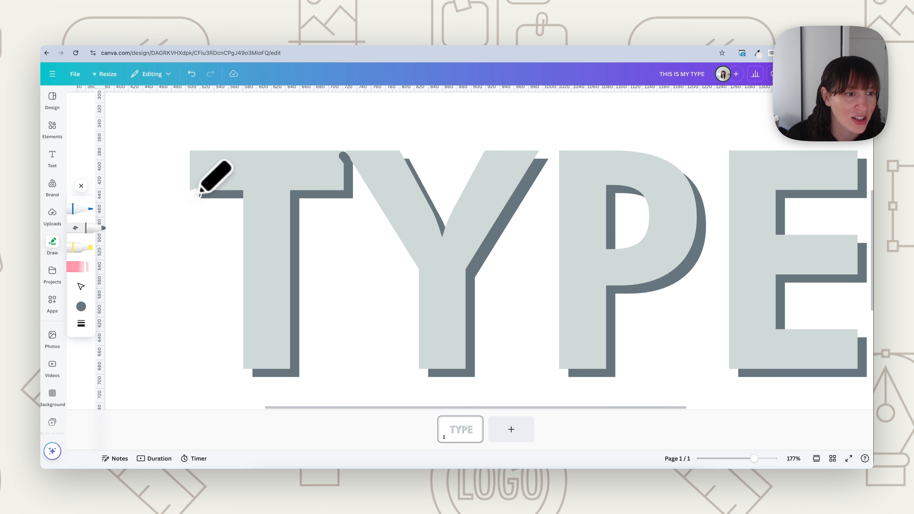
{"action": "left_click_drag", "start_coordinate": [196, 190], "coordinate": [200, 180]}
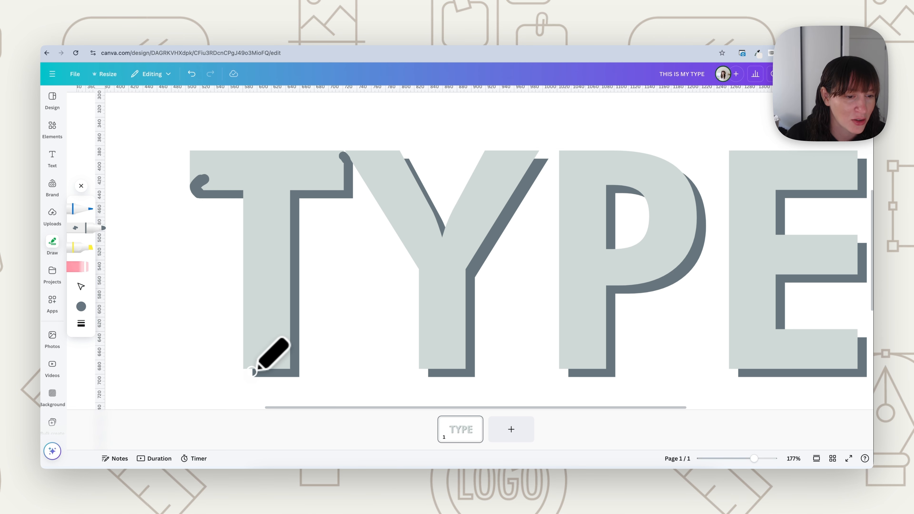
{"action": "left_click_drag", "start_coordinate": [248, 366], "coordinate": [258, 360]}
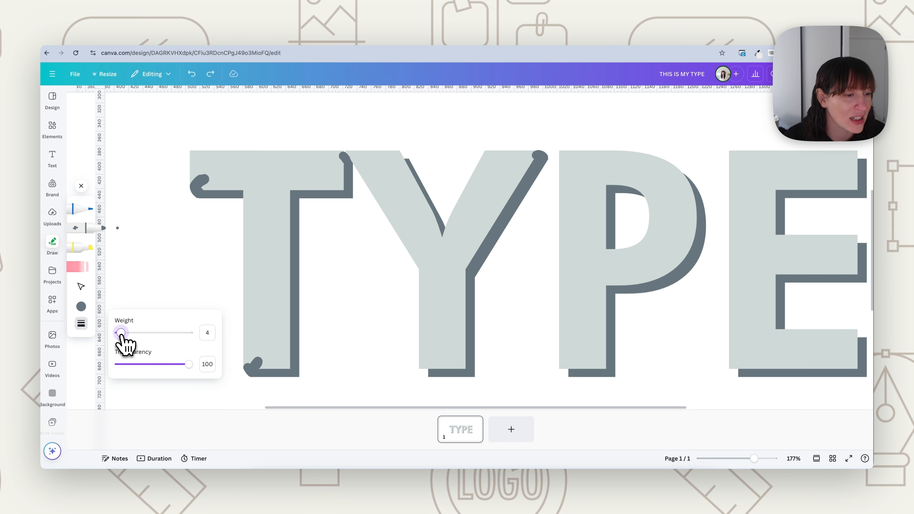
- Set the marker weight to 5 and draw strokes joining the Y and P corners to their shadows
{"action": "left_click_drag", "start_coordinate": [120, 332], "coordinate": [122, 332]}
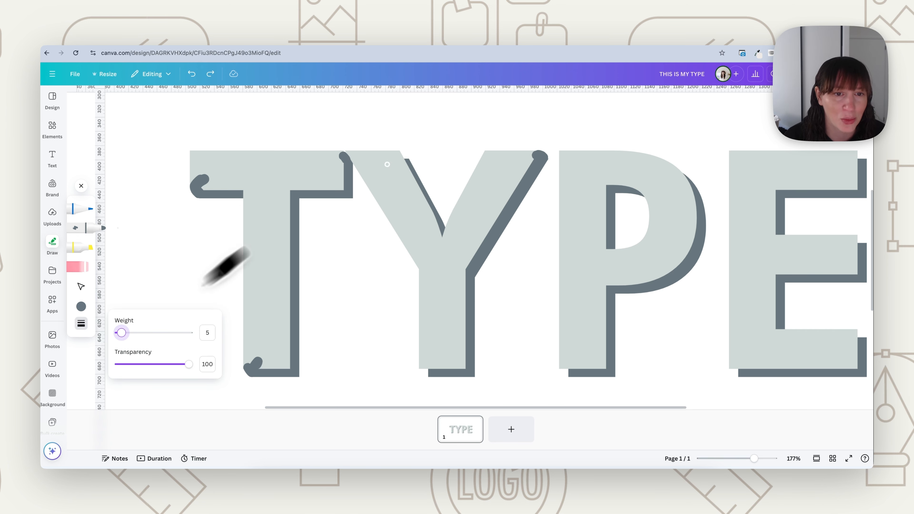
{"action": "left_click_drag", "start_coordinate": [407, 161], "coordinate": [400, 154]}
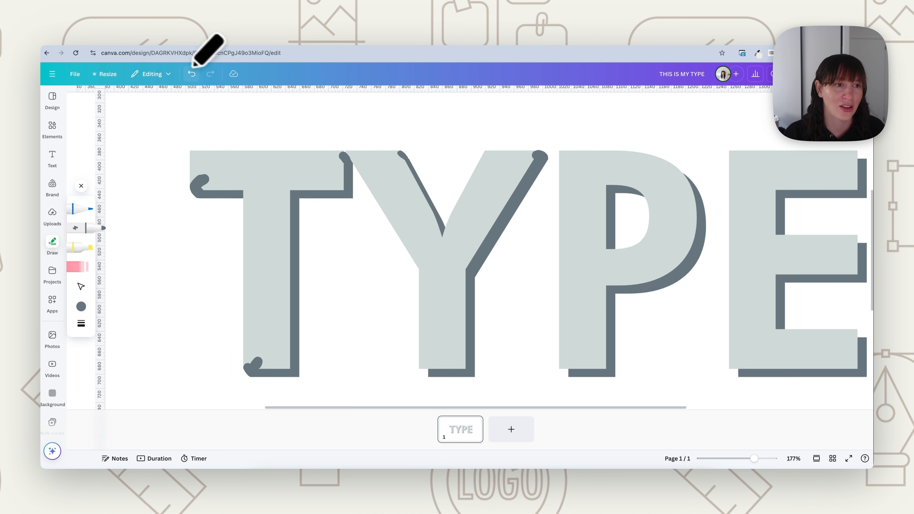
{"action": "left_click_drag", "start_coordinate": [432, 371], "coordinate": [423, 365]}
{"action": "left_click_drag", "start_coordinate": [571, 373], "coordinate": [563, 365]}
- Add a rounded square shape, remove its corner rounding, and fill it with the shadow's slate grey
{"action": "left_click", "coordinate": [52, 129]}
{"action": "left_click", "coordinate": [86, 218]}
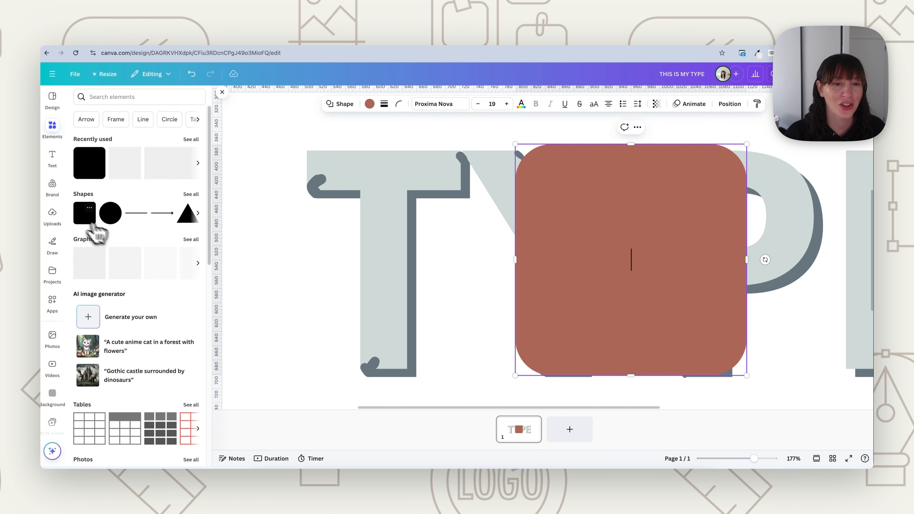
{"action": "left_click", "coordinate": [398, 104]}
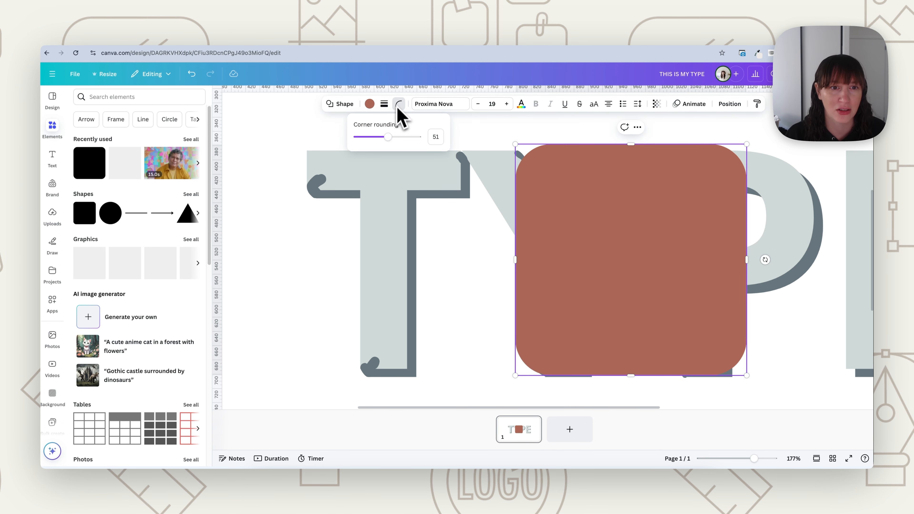
{"action": "left_click_drag", "start_coordinate": [389, 136], "coordinate": [359, 137]}
{"action": "left_click", "coordinate": [370, 104]}
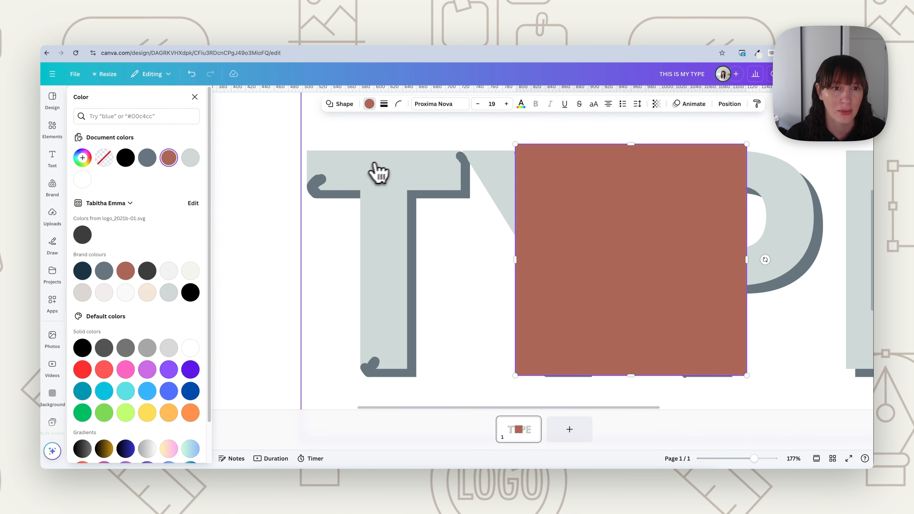
{"action": "left_click", "coordinate": [147, 157]}
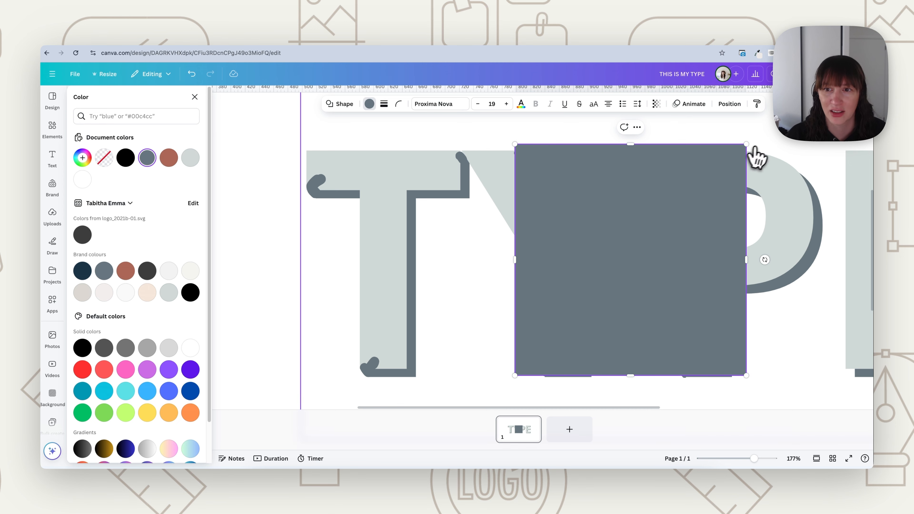
- Shrink the slate grey square to a small block and place it, rotated, over the E's upper shadow corner
{"action": "left_click_drag", "start_coordinate": [746, 144], "coordinate": [660, 259]}
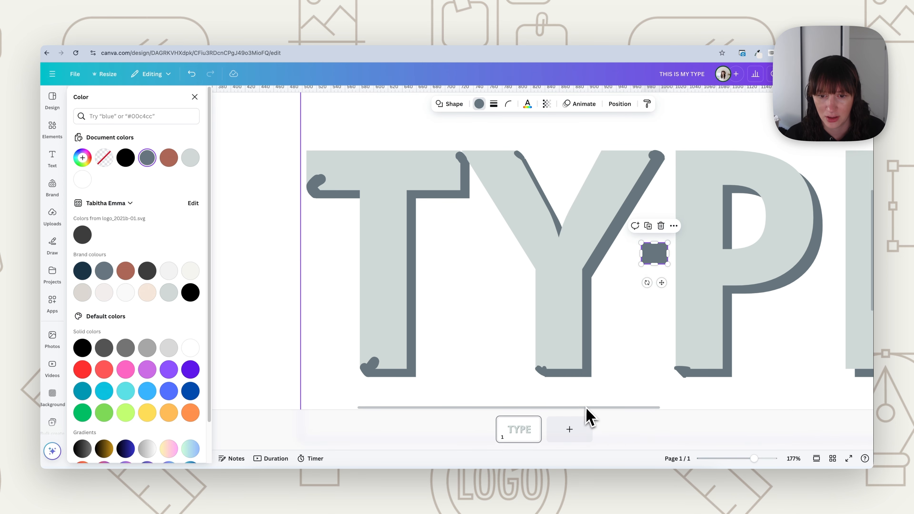
{"action": "left_click", "coordinate": [585, 407]}
{"action": "left_click_drag", "start_coordinate": [586, 413], "coordinate": [701, 415]}
{"action": "left_click_drag", "start_coordinate": [399, 265], "coordinate": [712, 179]}
{"action": "left_click_drag", "start_coordinate": [713, 219], "coordinate": [719, 180]}
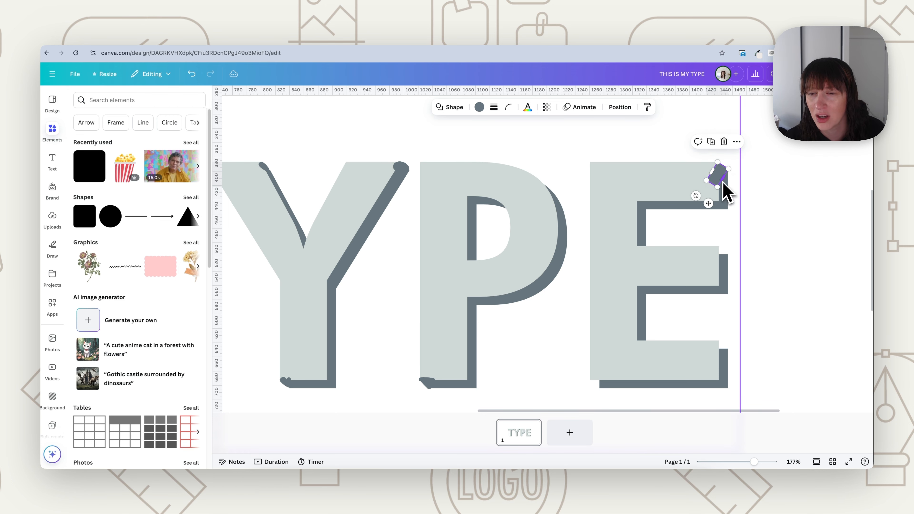
- Place copies of the rotated slate grey block on the E's other shadow corners, including the lower-left one
{"action": "left_click", "coordinate": [775, 218]}
{"action": "left_click", "coordinate": [718, 180]}
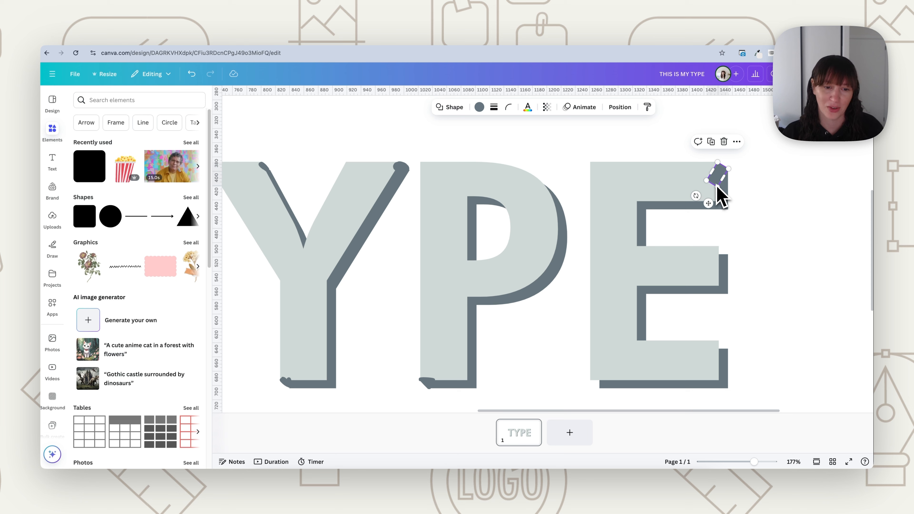
{"action": "left_click_drag", "start_coordinate": [717, 188], "coordinate": [718, 262]}
{"action": "key", "text": "ctrl+z"}
{"action": "left_click_drag", "start_coordinate": [718, 183], "coordinate": [604, 378]}
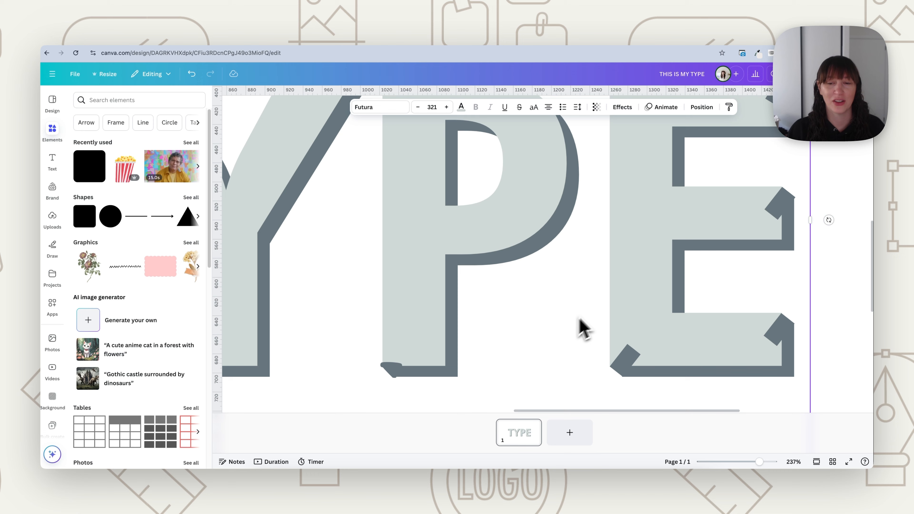
- Bring the pale TYPE heading to the front so it covers the marker strokes and corner blocks
{"action": "scroll", "coordinate": [582, 327], "scroll_direction": "left", "scroll_amount": 10}
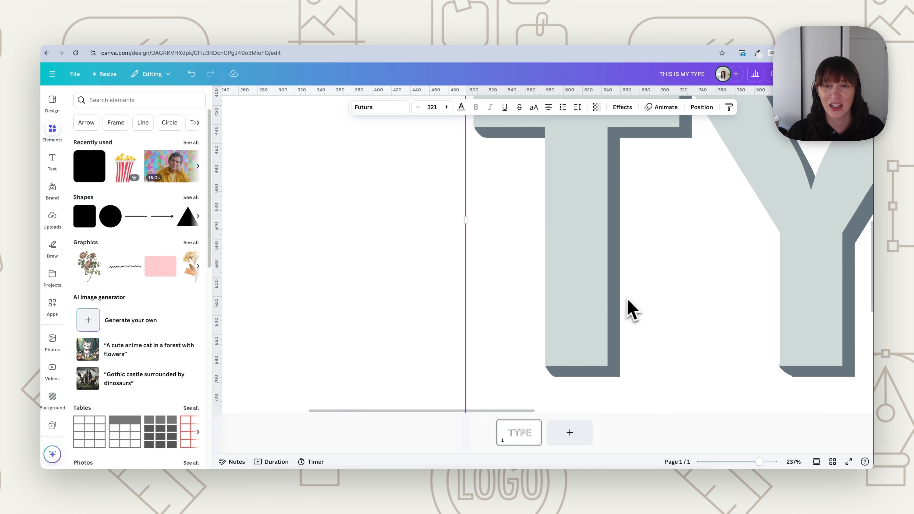
{"action": "right_click", "coordinate": [590, 150]}
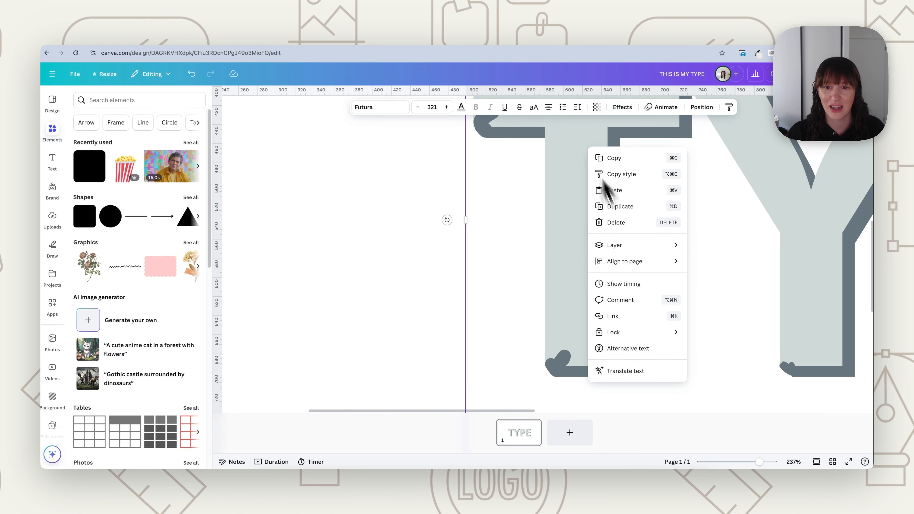
{"action": "mouse_move", "coordinate": [660, 249]}
{"action": "left_click", "coordinate": [726, 261]}
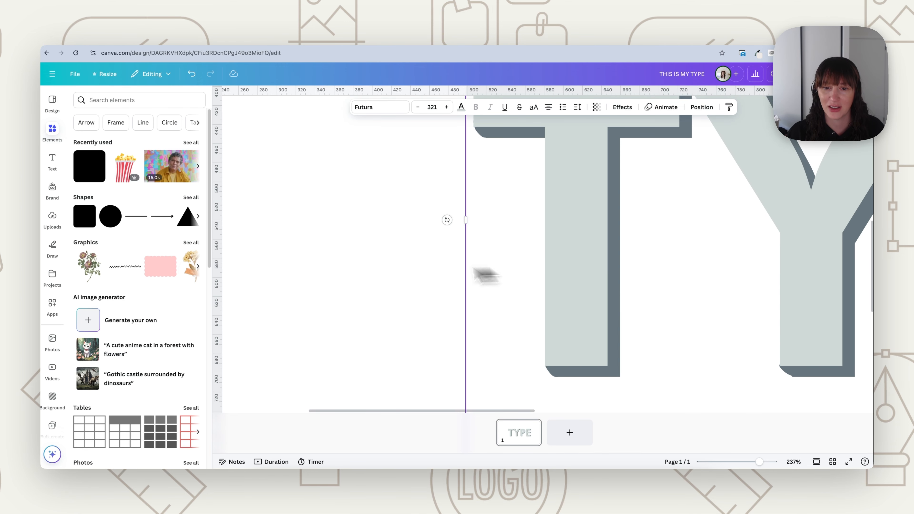
{"action": "left_click_drag", "start_coordinate": [760, 462], "coordinate": [733, 463]}
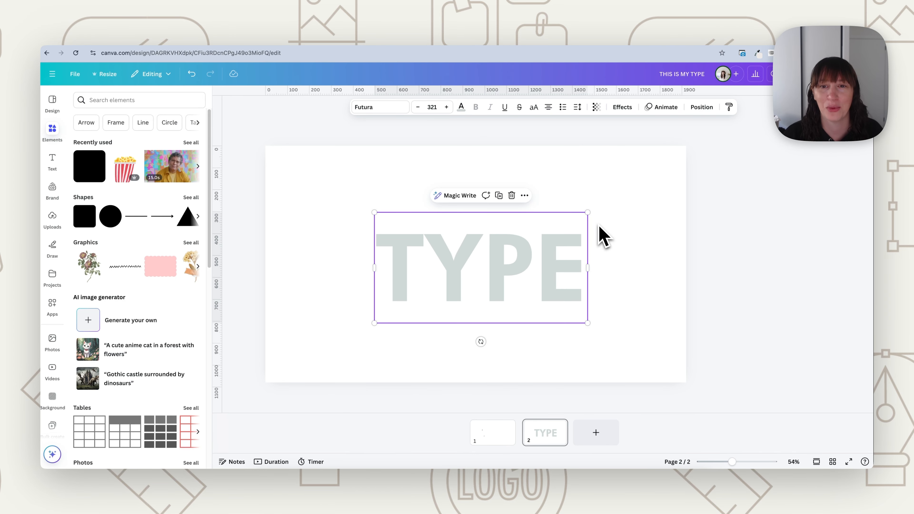
- Try the Shadow, Lift, Echo and Splice text effects on the second page's TYPE heading
{"action": "left_click", "coordinate": [619, 108]}
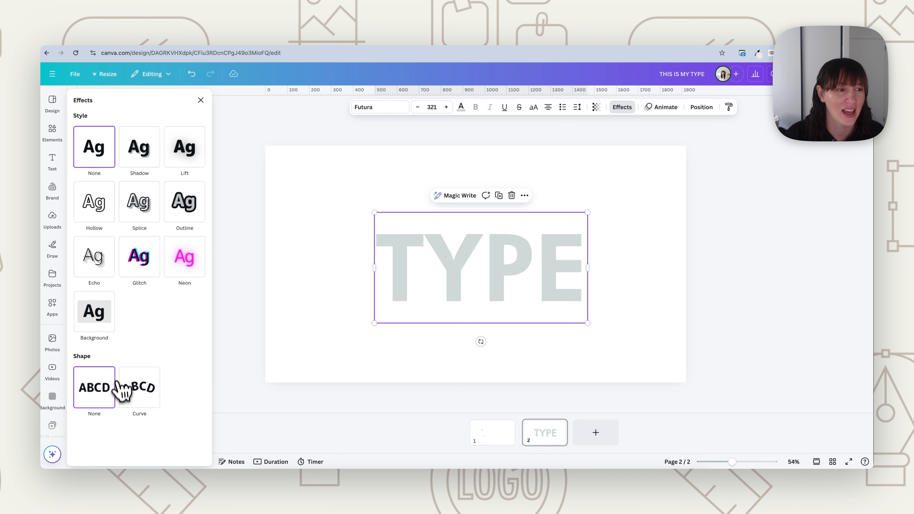
{"action": "left_click", "coordinate": [139, 146]}
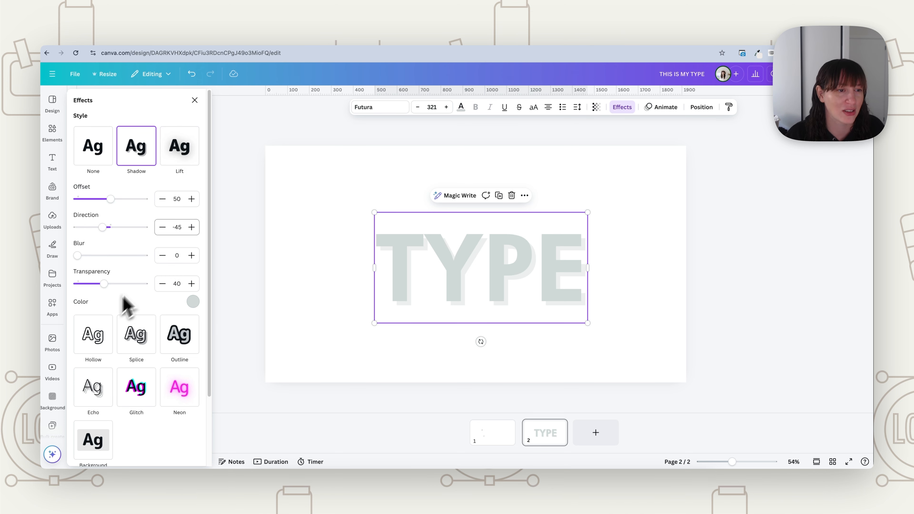
{"action": "left_click", "coordinate": [180, 151]}
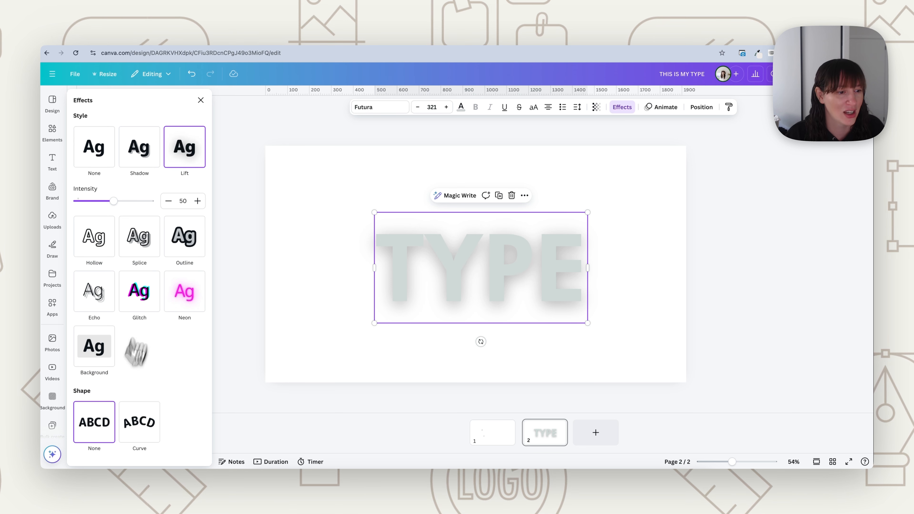
{"action": "left_click", "coordinate": [98, 308]}
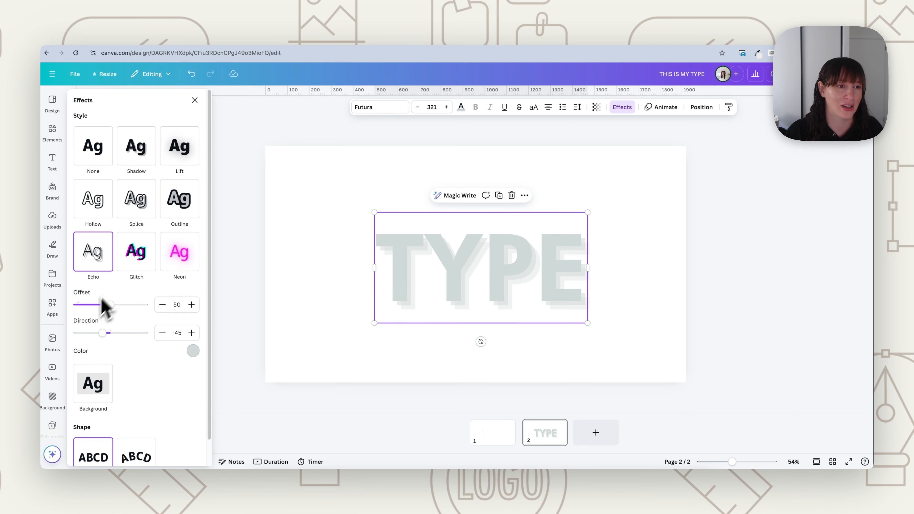
{"action": "left_click", "coordinate": [144, 209]}
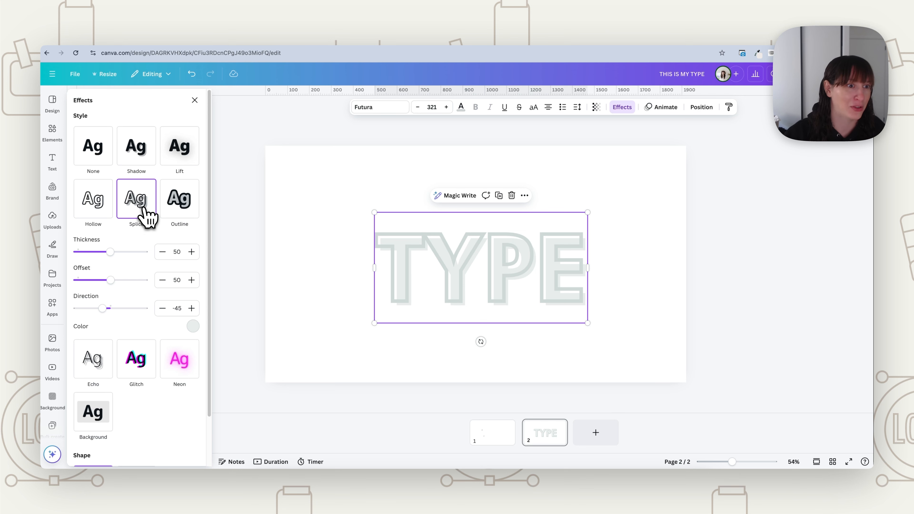
{"action": "left_click", "coordinate": [137, 163]}
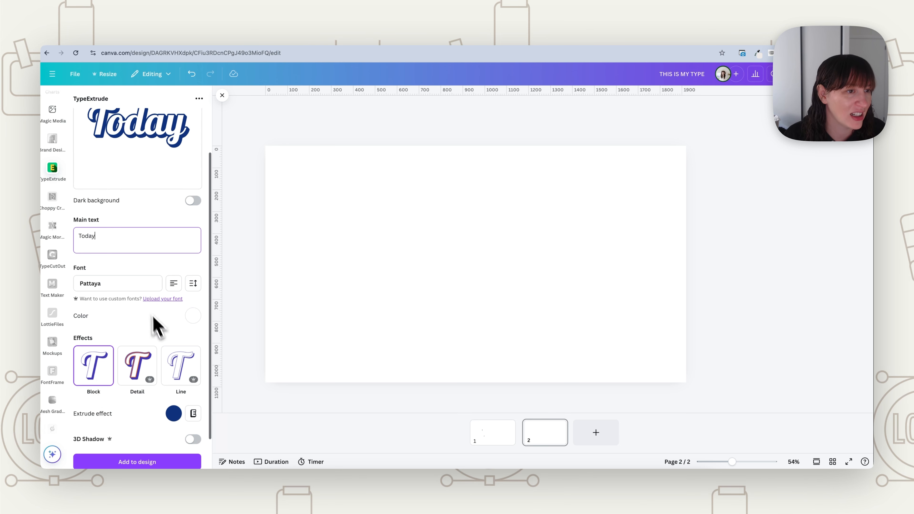
- Replace the TypeExtrude main text with Happy
{"action": "scroll", "coordinate": [148, 313], "scroll_direction": "up", "scroll_amount": 2}
{"action": "left_click_drag", "start_coordinate": [133, 293], "coordinate": [79, 291]}
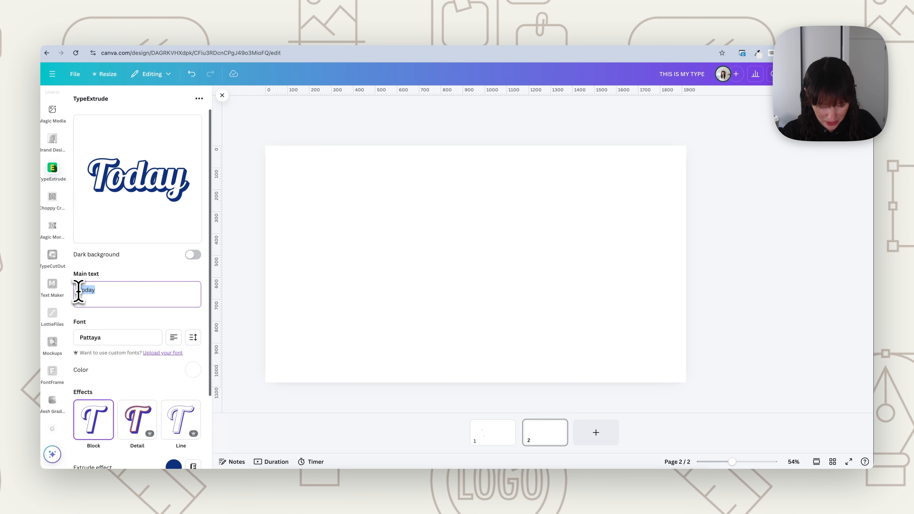
{"action": "type", "text": "Happy"}
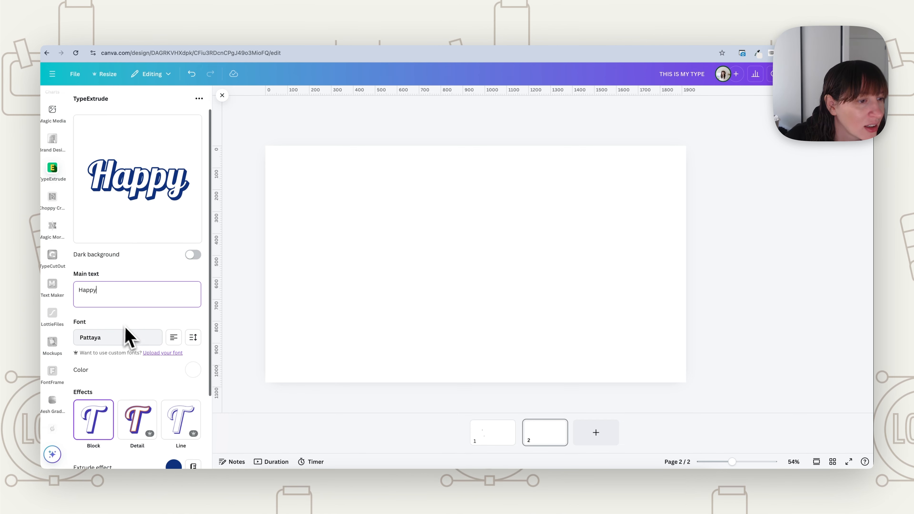
- Extend the TypeExtrude main text so it reads Happy Day
{"action": "type", "text": " Day"}
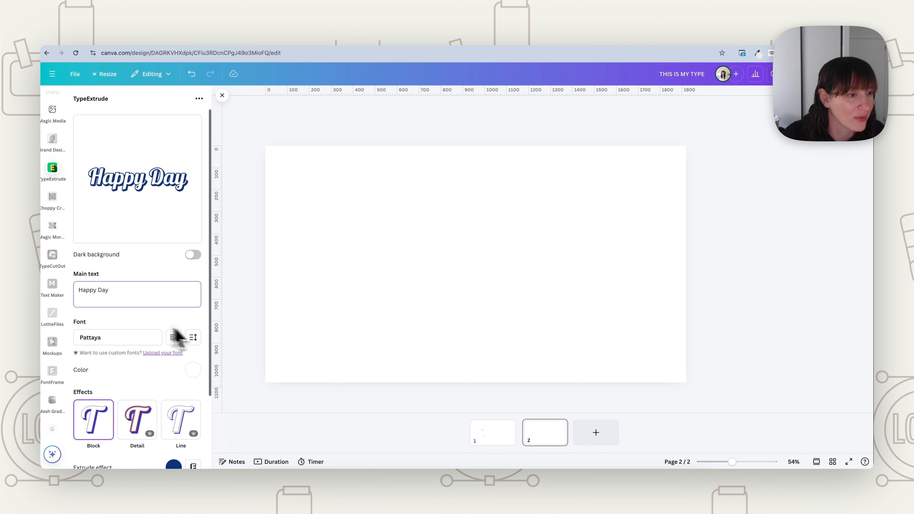
- Preview the Happy Day text on a dark background and check the custom font upload options
{"action": "left_click", "coordinate": [196, 255]}
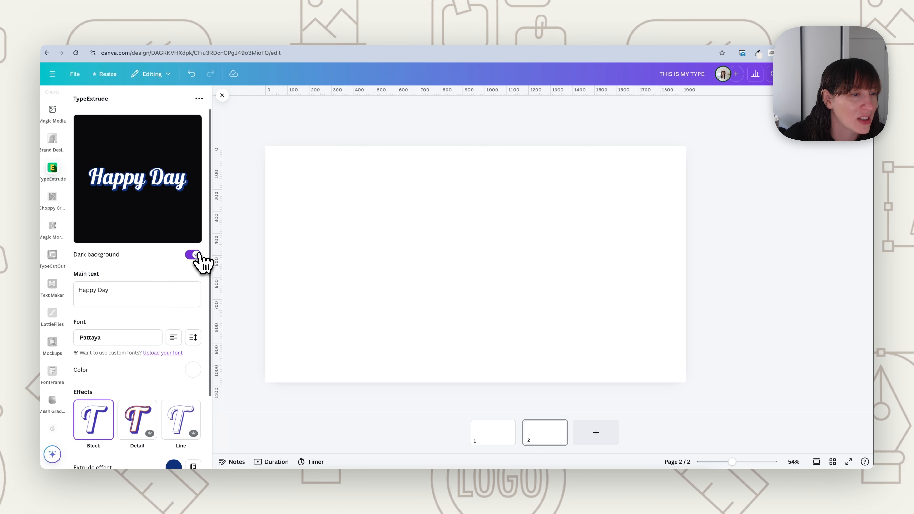
{"action": "left_click", "coordinate": [194, 255]}
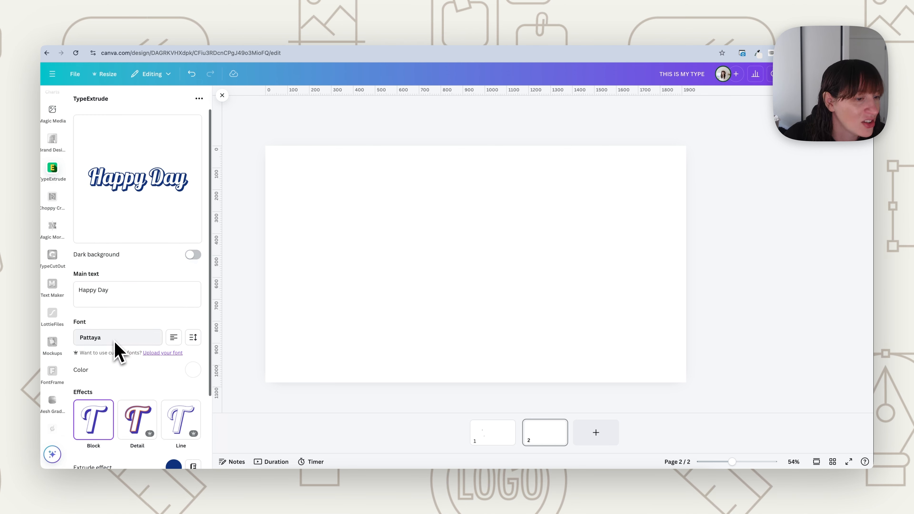
{"action": "left_click", "coordinate": [154, 354]}
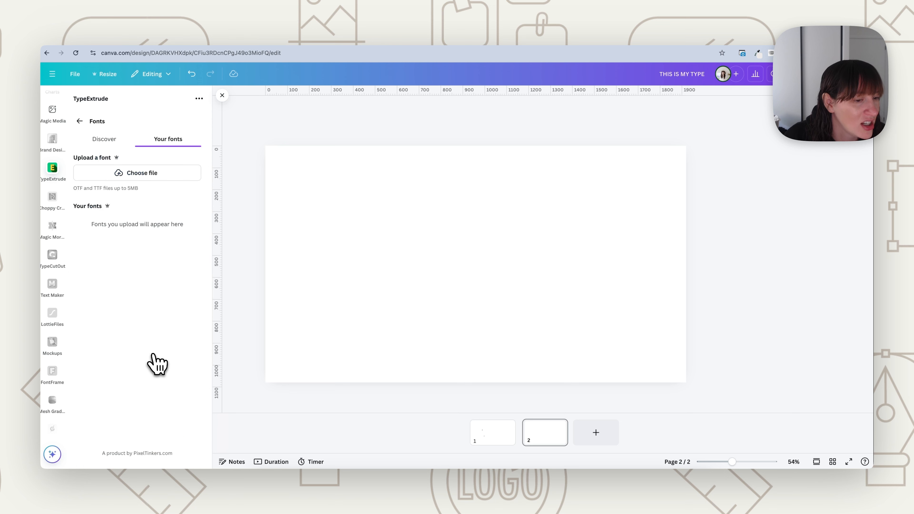
{"action": "left_click", "coordinate": [80, 121]}
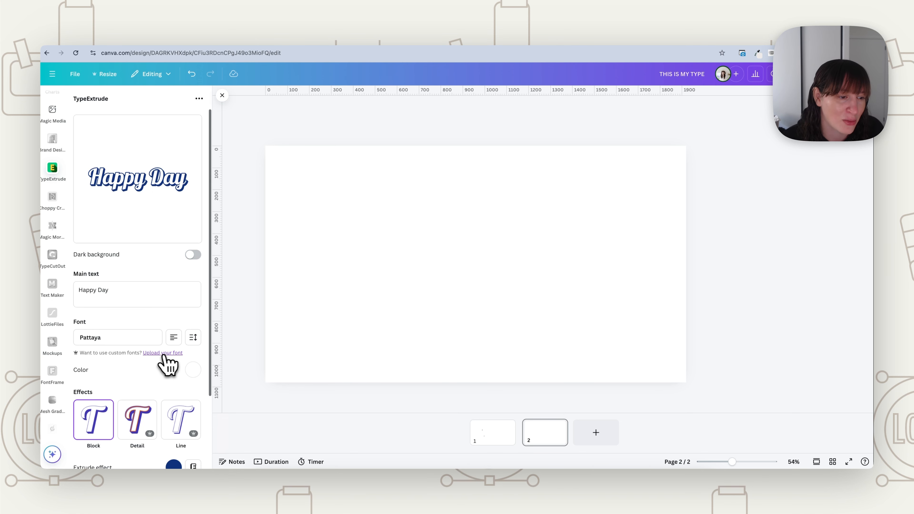
- Set the Happy Day text color to the light grey-green brand colour
{"action": "scroll", "coordinate": [161, 363], "scroll_direction": "down", "scroll_amount": 3}
{"action": "left_click", "coordinate": [194, 287]}
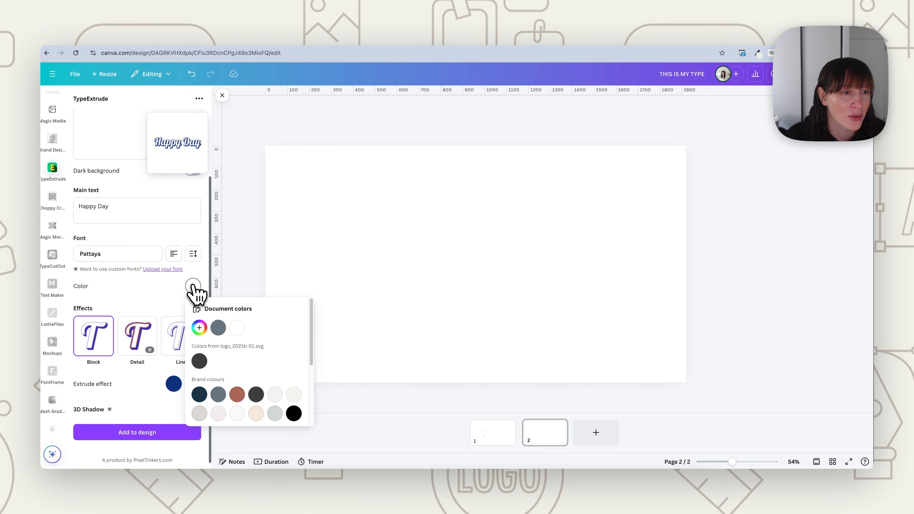
{"action": "left_click", "coordinate": [274, 413]}
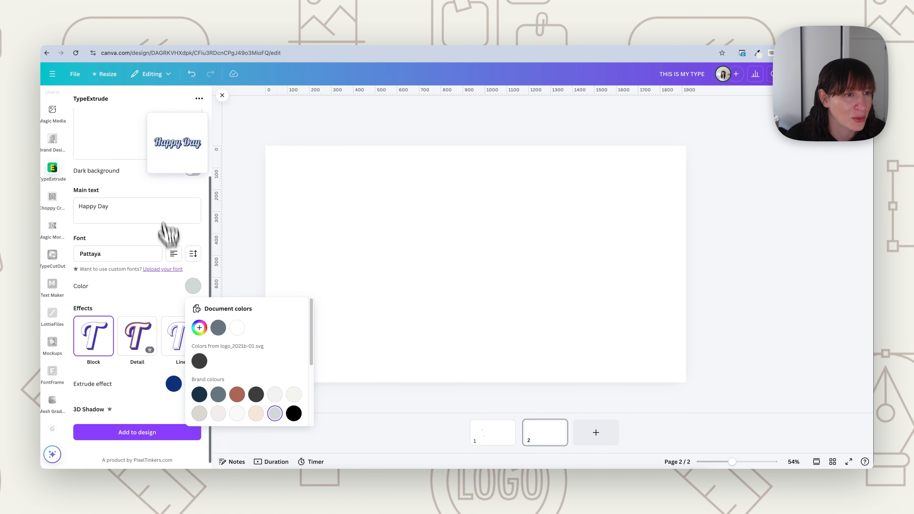
{"action": "left_click", "coordinate": [119, 314]}
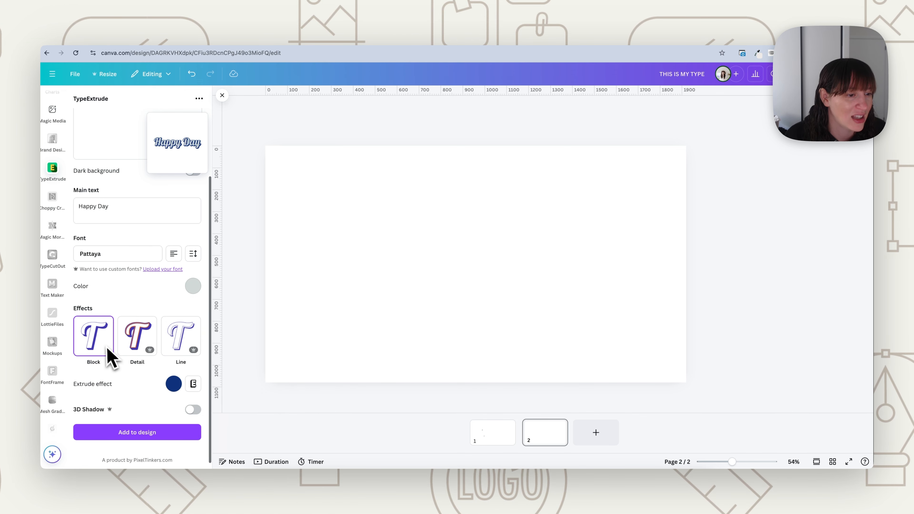
- Try the Detail effect, and apply the Line effect with the dark navy brand colour as the extrude color
{"action": "left_click", "coordinate": [138, 341]}
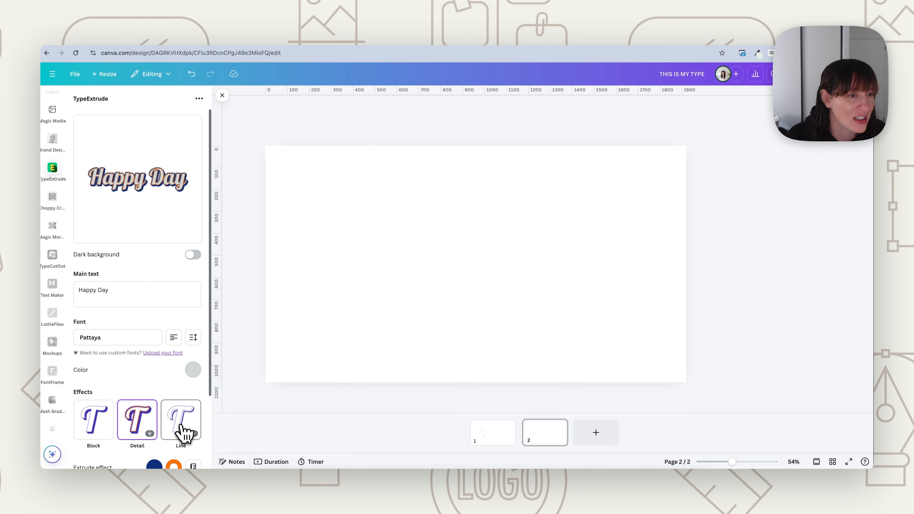
{"action": "left_click", "coordinate": [184, 433]}
{"action": "scroll", "coordinate": [153, 392], "scroll_direction": "down", "scroll_amount": 3}
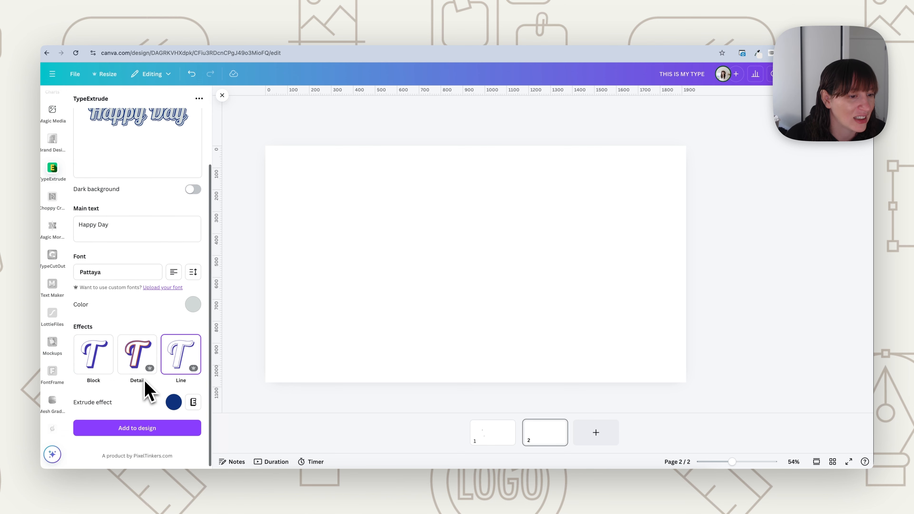
{"action": "left_click", "coordinate": [173, 402]}
{"action": "left_click", "coordinate": [180, 359]}
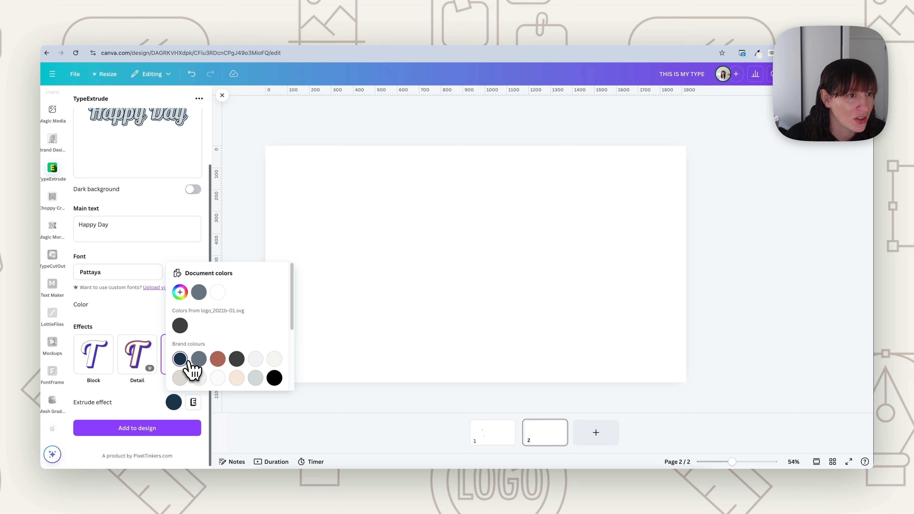
{"action": "left_click", "coordinate": [169, 403]}
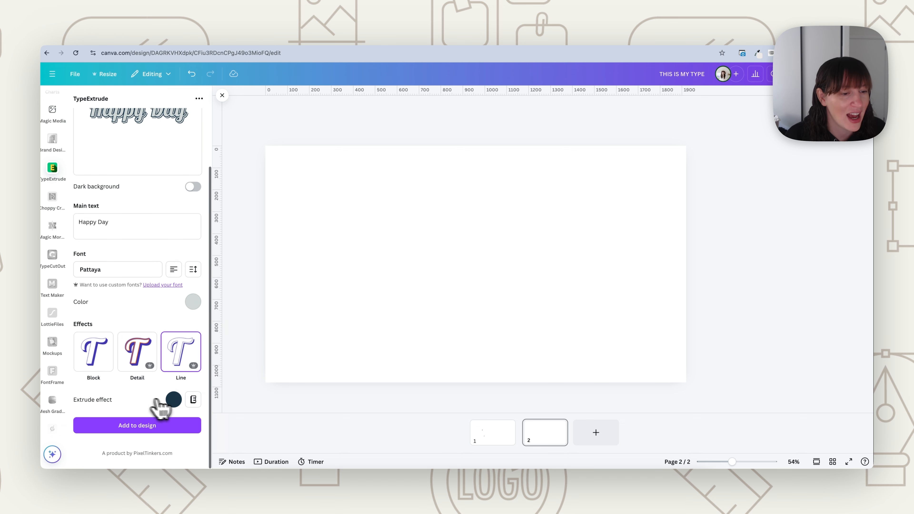
- Set the extrude effect to outline thickness 25.5, extrude angle -1.9 and extrude length 60
{"action": "left_click", "coordinate": [193, 400]}
{"action": "scroll", "coordinate": [174, 321], "scroll_direction": "up", "scroll_amount": 1}
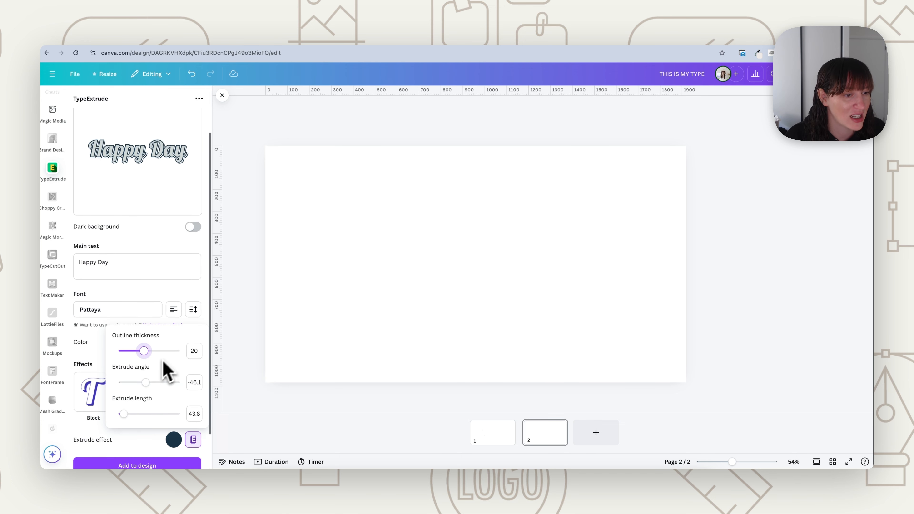
{"action": "left_click_drag", "start_coordinate": [149, 354], "coordinate": [149, 382]}
{"action": "left_click_drag", "start_coordinate": [123, 414], "coordinate": [131, 415]}
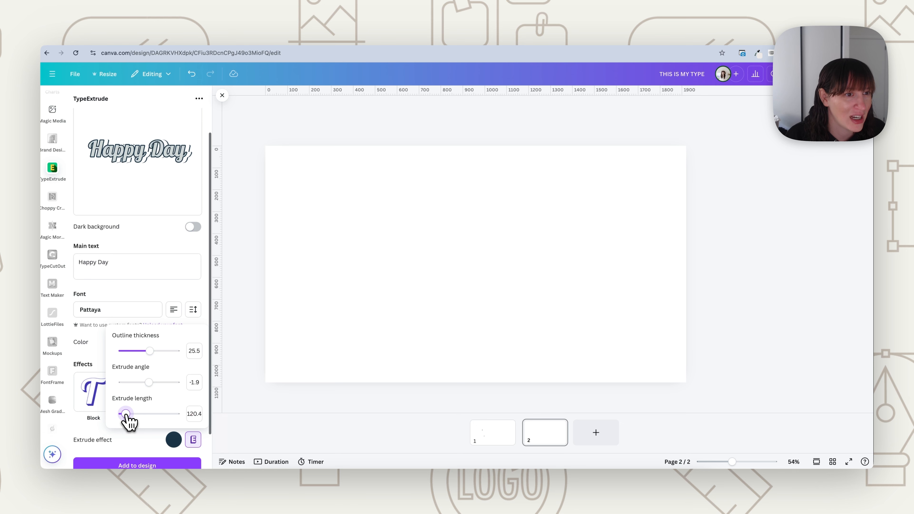
{"action": "left_click_drag", "start_coordinate": [124, 415], "coordinate": [125, 416]}
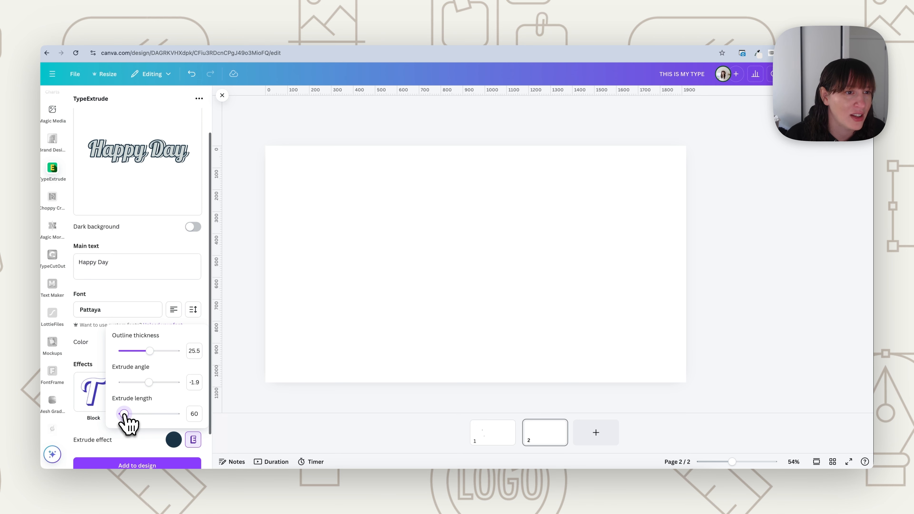
{"action": "left_click", "coordinate": [143, 434]}
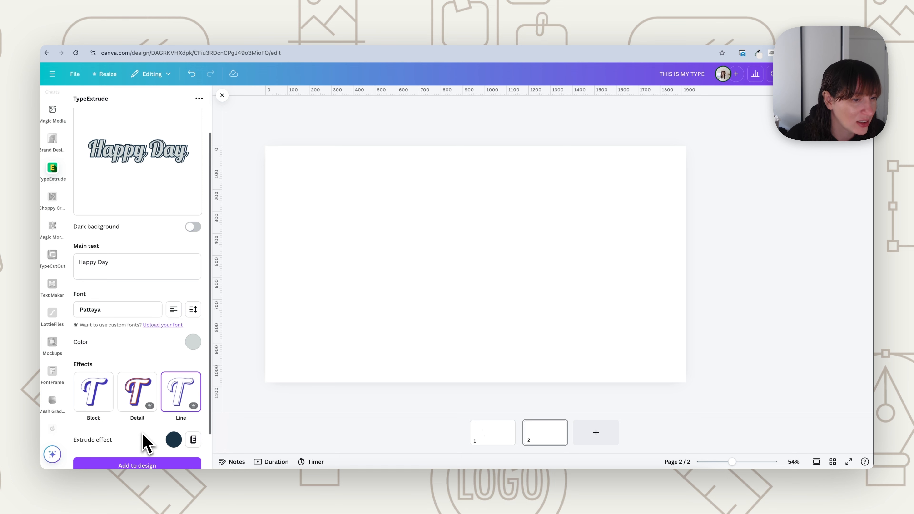
- Add the extruded Happy Day text to the second page and enlarge it around the page centre
{"action": "scroll", "coordinate": [143, 435], "scroll_direction": "down", "scroll_amount": 1}
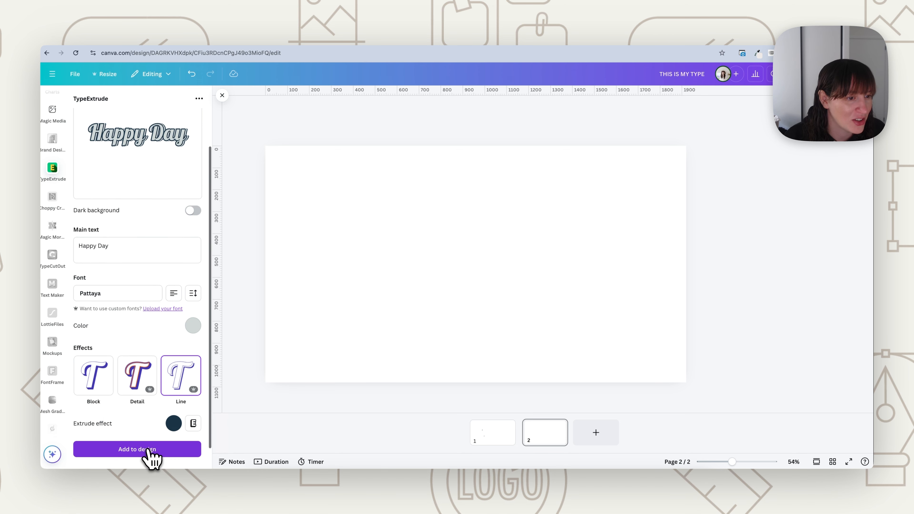
{"action": "left_click", "coordinate": [149, 450]}
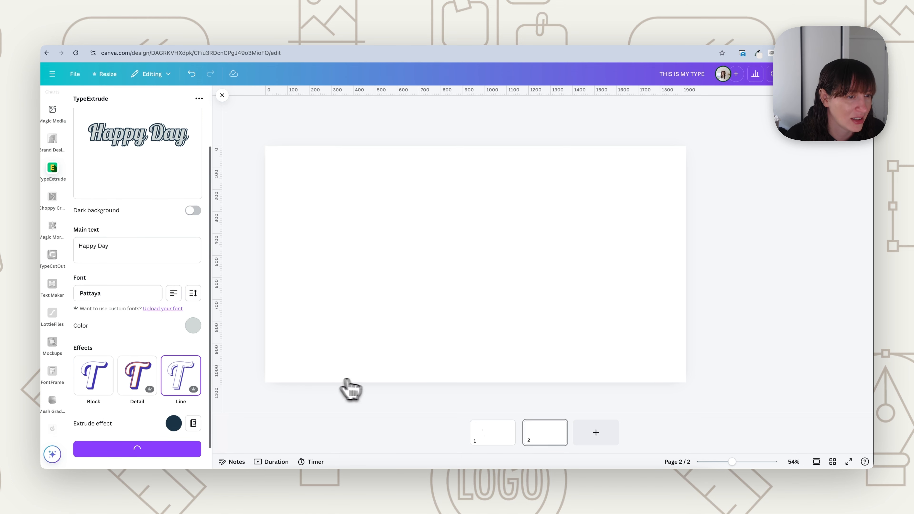
{"action": "scroll", "coordinate": [149, 341], "scroll_direction": "down", "scroll_amount": 1}
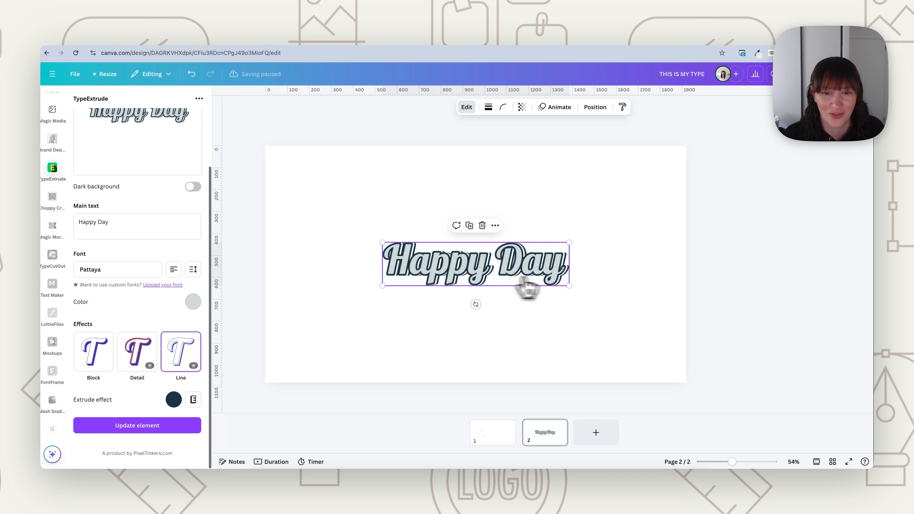
{"action": "left_click_drag", "start_coordinate": [569, 286], "coordinate": [508, 284]}
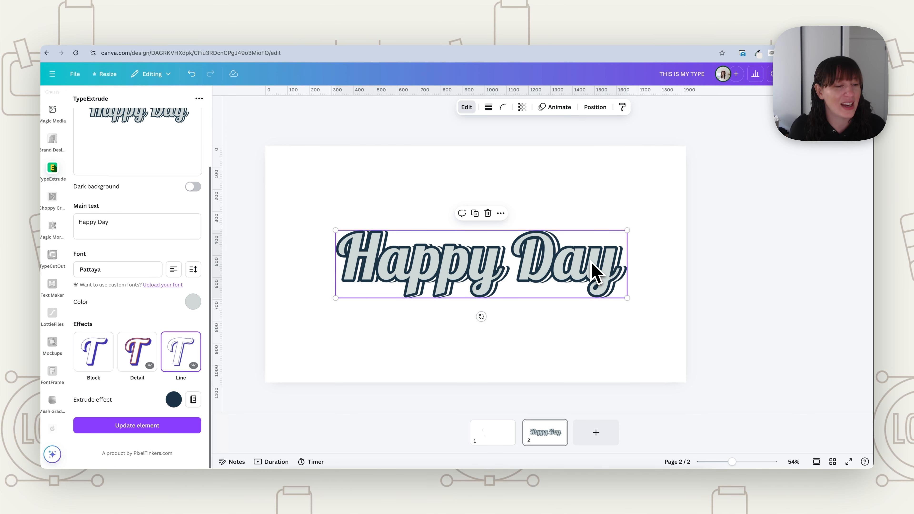
{"action": "left_click_drag", "start_coordinate": [563, 284], "coordinate": [546, 257]}
- Pick the Skateboard style from the Text Maker templates and replace its text with CLOUDS
{"action": "scroll", "coordinate": [153, 285], "scroll_direction": "up", "scroll_amount": 2}
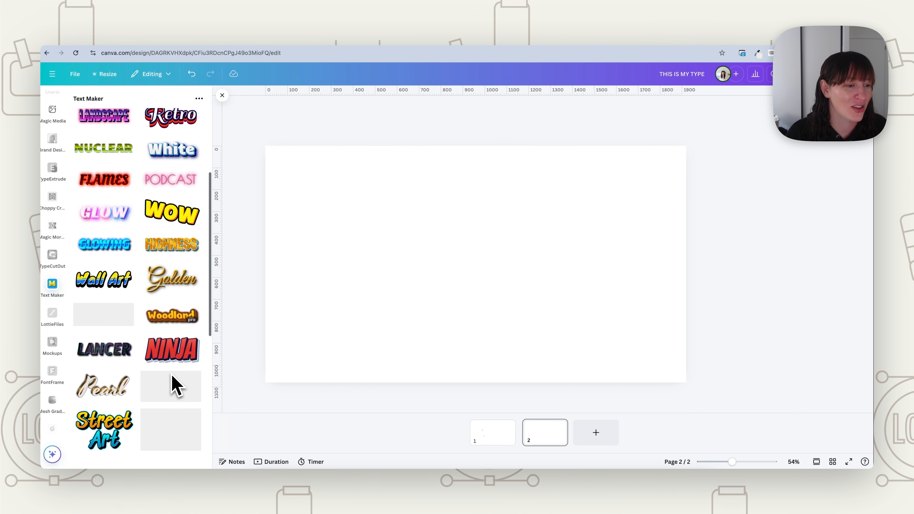
{"action": "scroll", "coordinate": [176, 353], "scroll_direction": "down", "scroll_amount": 4}
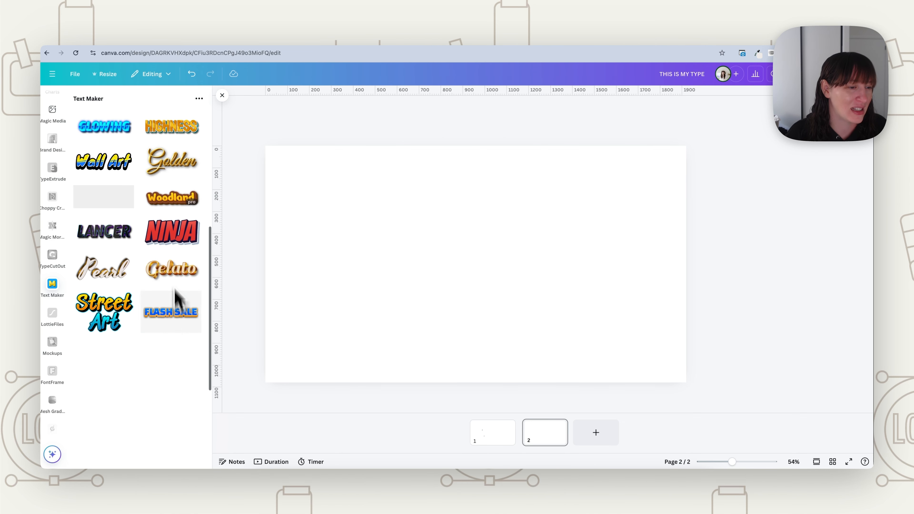
{"action": "scroll", "coordinate": [149, 290], "scroll_direction": "down", "scroll_amount": 3}
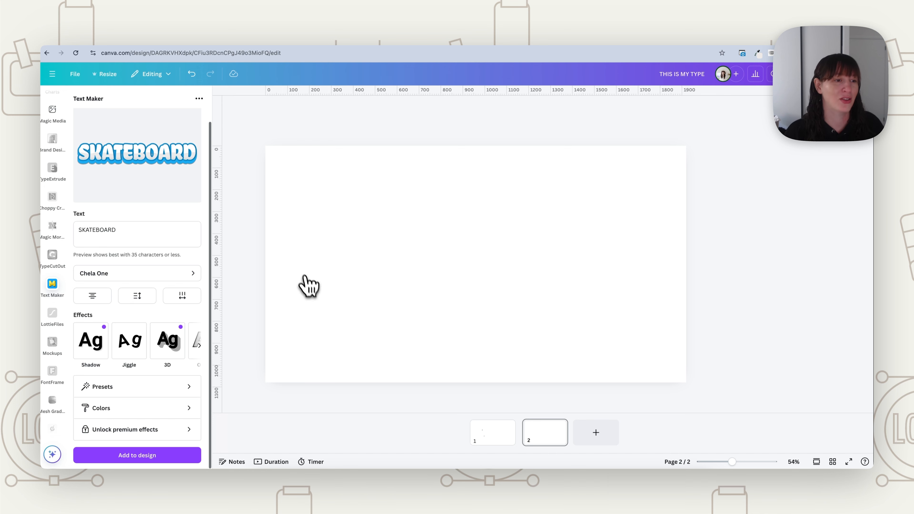
{"action": "left_click_drag", "start_coordinate": [117, 232], "coordinate": [67, 242]}
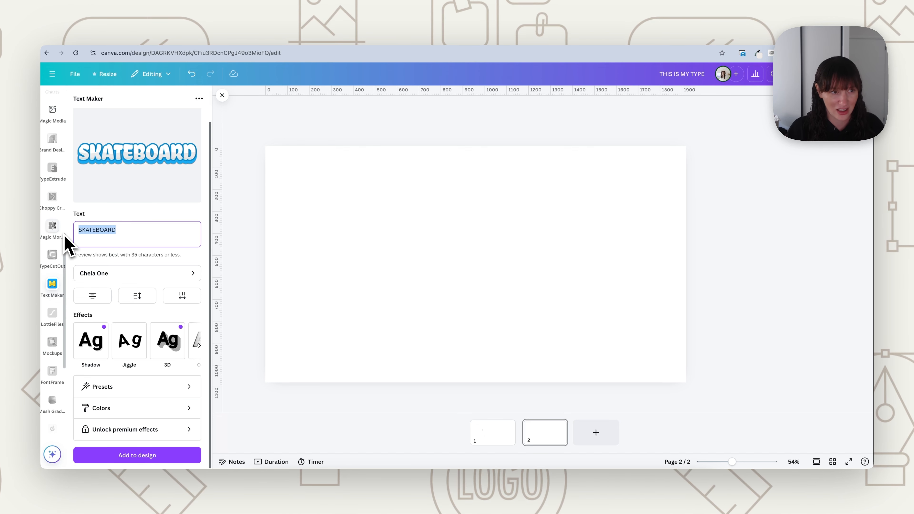
{"action": "type", "text": "CLOUDS"}
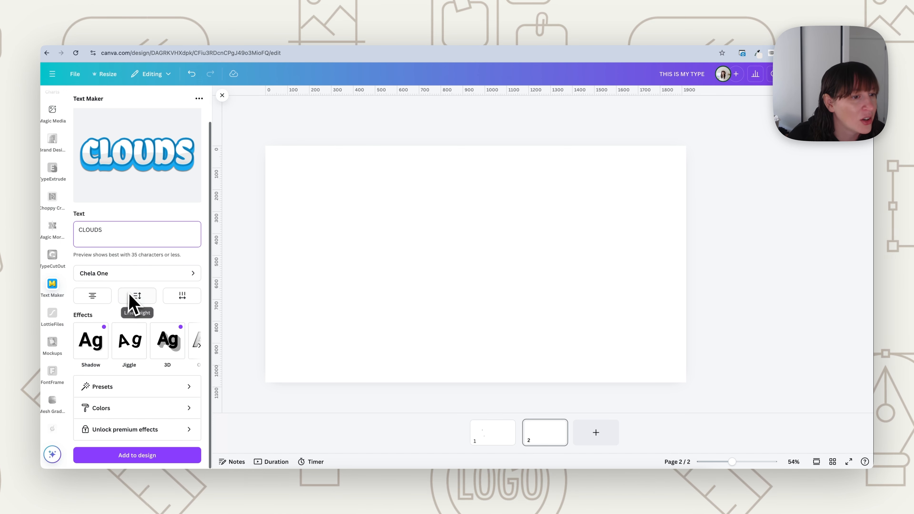
- Change the font of the CLOUDS text to League Gothic
{"action": "left_click", "coordinate": [128, 275]}
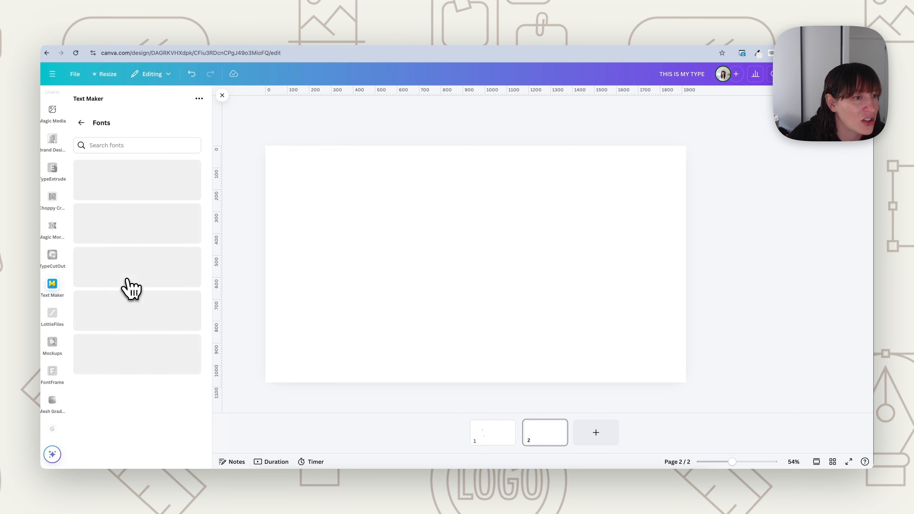
{"action": "scroll", "coordinate": [150, 346], "scroll_direction": "down", "scroll_amount": 5}
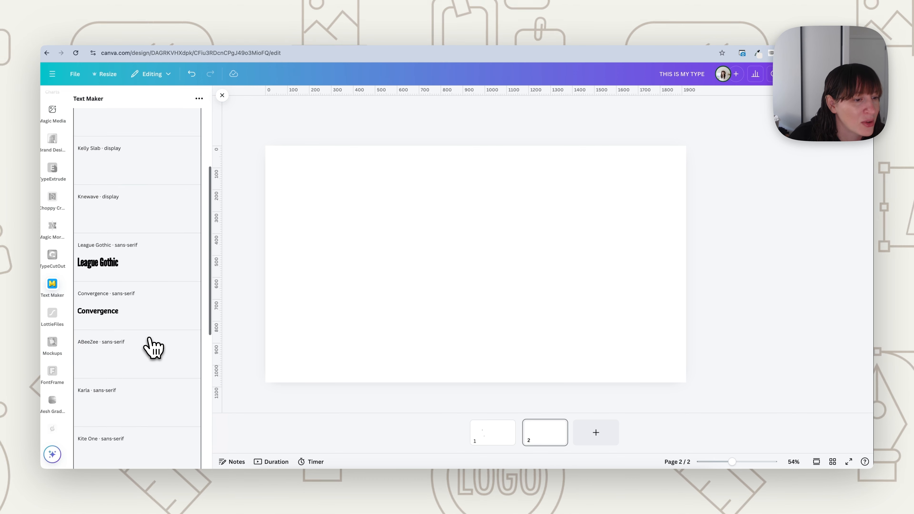
{"action": "scroll", "coordinate": [162, 284], "scroll_direction": "up", "scroll_amount": 4}
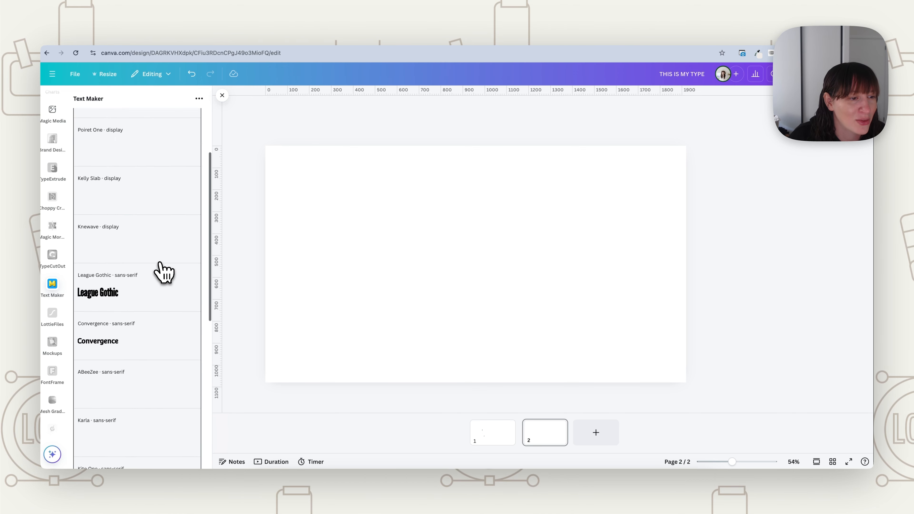
{"action": "left_click", "coordinate": [122, 385]}
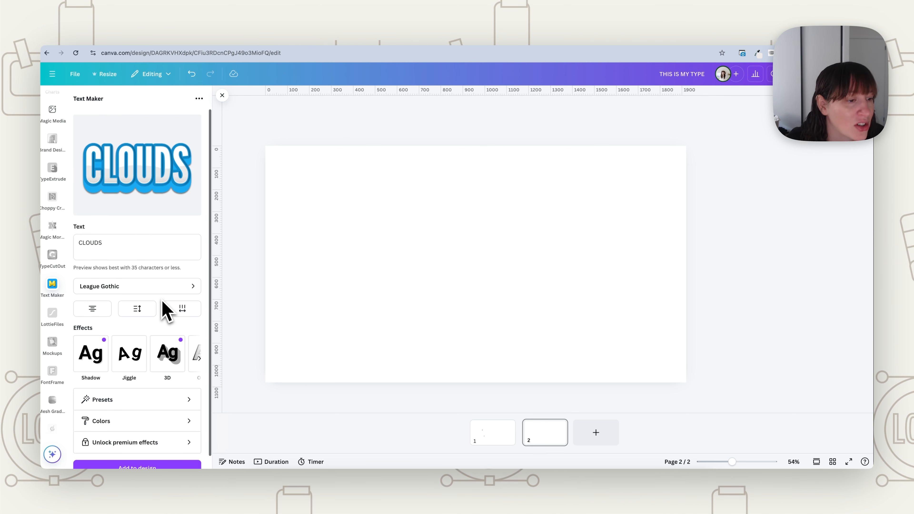
- Tighten the letter spacing of the CLOUDS text to -0.03
{"action": "left_click", "coordinate": [138, 313]}
{"action": "left_click", "coordinate": [185, 309]}
{"action": "left_click_drag", "start_coordinate": [135, 358], "coordinate": [129, 357]}
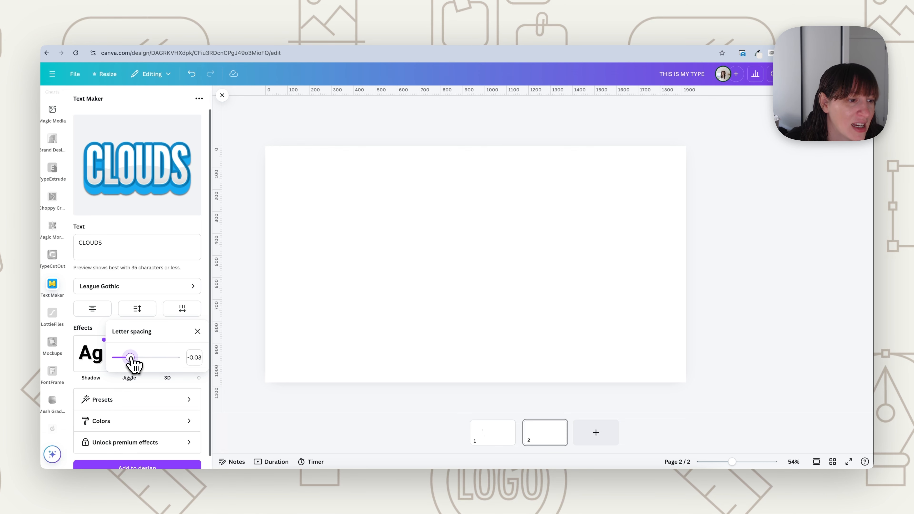
{"action": "left_click", "coordinate": [91, 299]}
- Examine the image and color options for the CLOUDS text's filling
{"action": "left_click", "coordinate": [137, 421]}
{"action": "left_click", "coordinate": [137, 257]}
{"action": "left_click", "coordinate": [169, 255]}
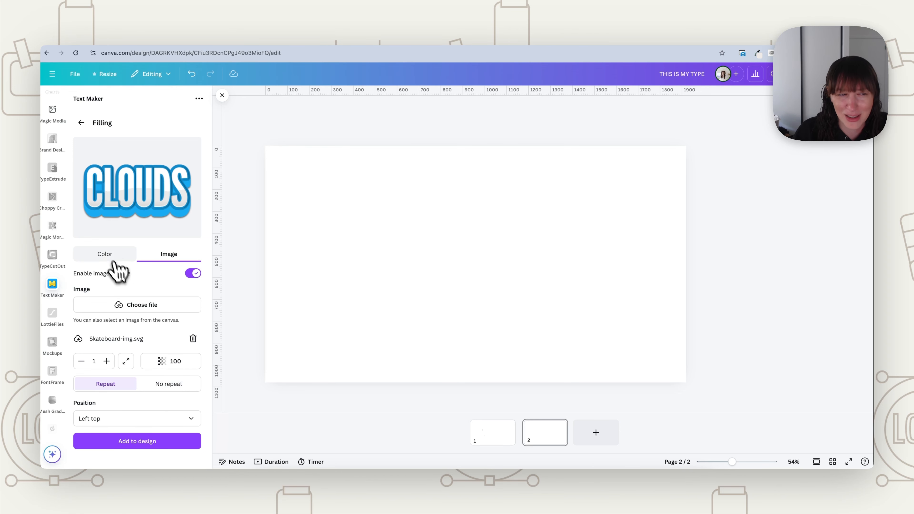
{"action": "left_click", "coordinate": [109, 257]}
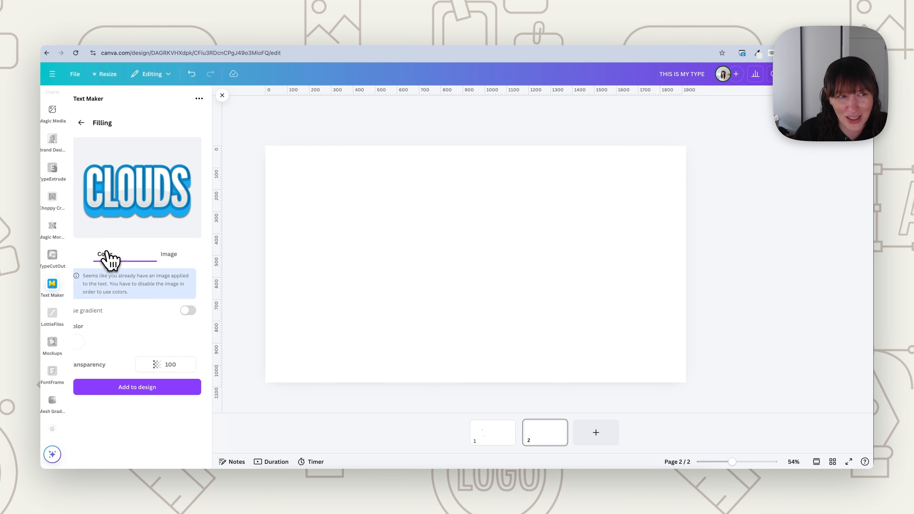
{"action": "left_click", "coordinate": [80, 123]}
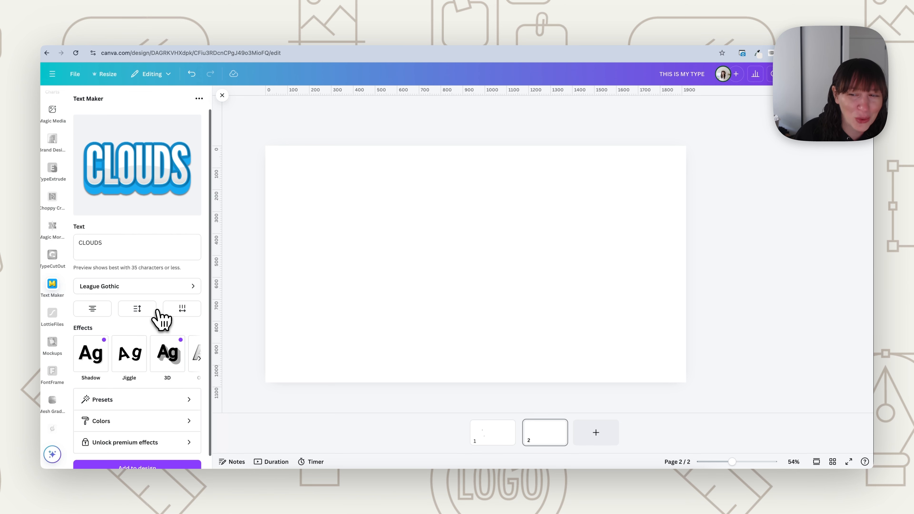
- Check the strength, angle and distance options of the CLOUDS text's inner shadow, and disable shadow one
{"action": "left_click", "coordinate": [96, 358]}
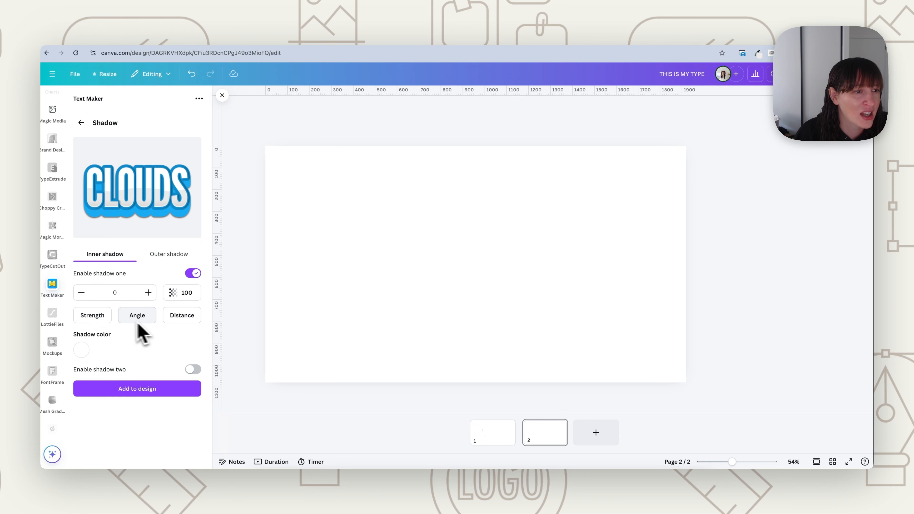
{"action": "left_click", "coordinate": [107, 316]}
{"action": "left_click", "coordinate": [137, 318]}
{"action": "left_click", "coordinate": [182, 318]}
{"action": "left_click", "coordinate": [163, 290]}
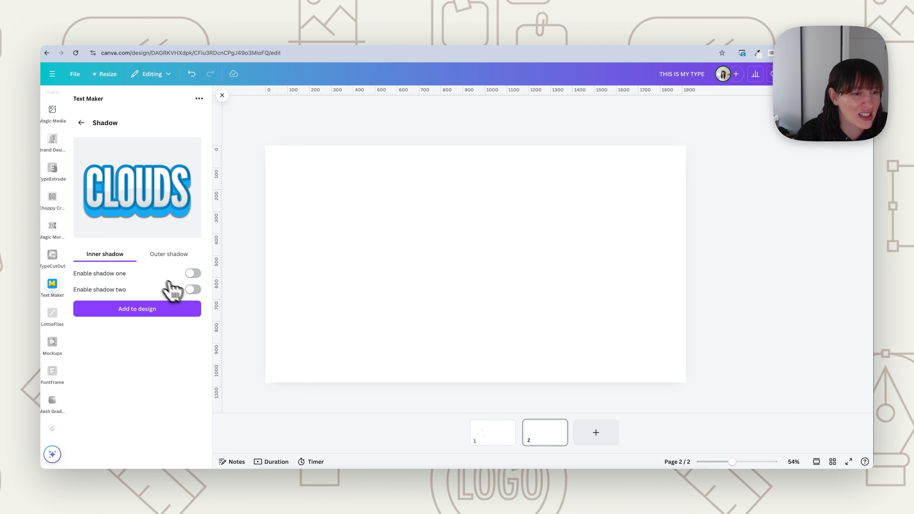
- Examine the outer shadow, jiggle and 3D depth options for the CLOUDS text and the remaining effects
{"action": "left_click", "coordinate": [166, 258]}
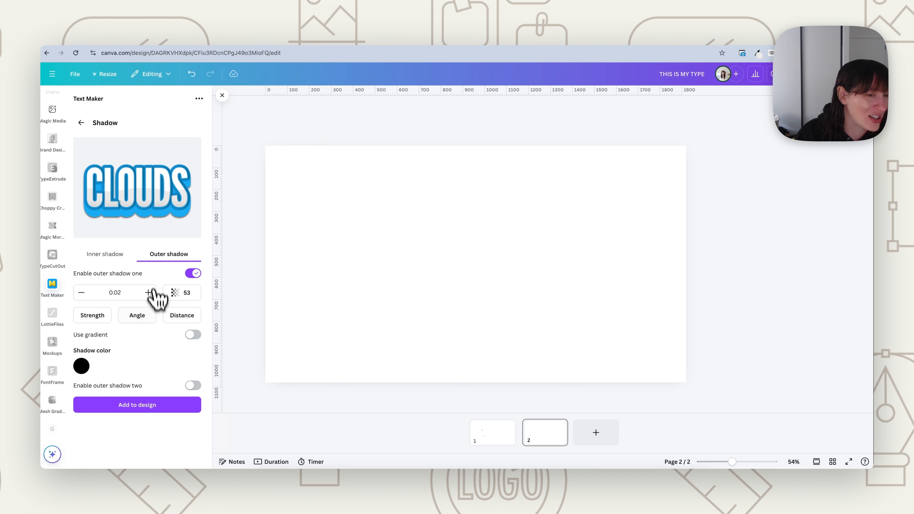
{"action": "left_click", "coordinate": [82, 123]}
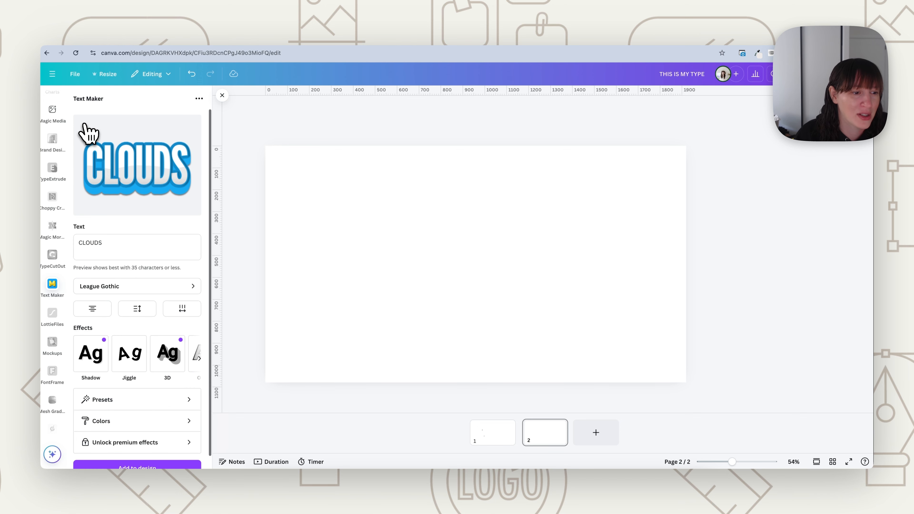
{"action": "left_click", "coordinate": [125, 365]}
{"action": "left_click", "coordinate": [82, 123]}
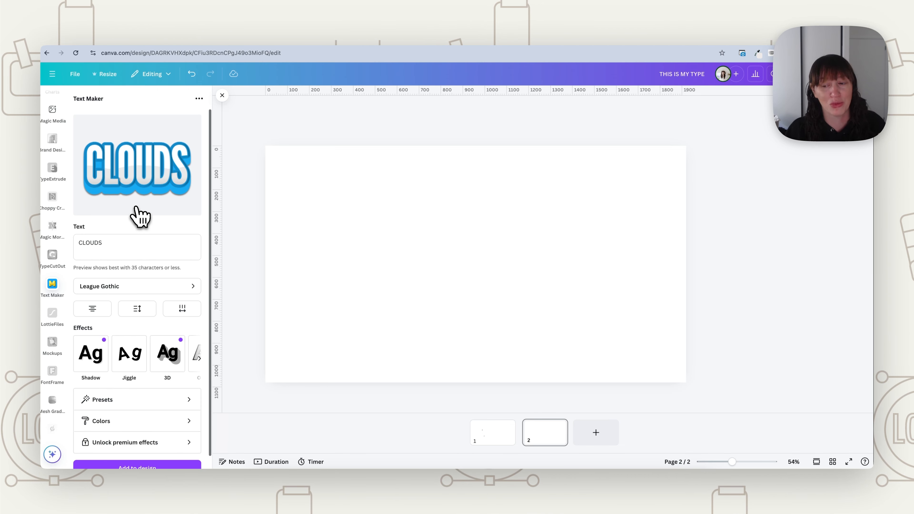
{"action": "left_click", "coordinate": [166, 352]}
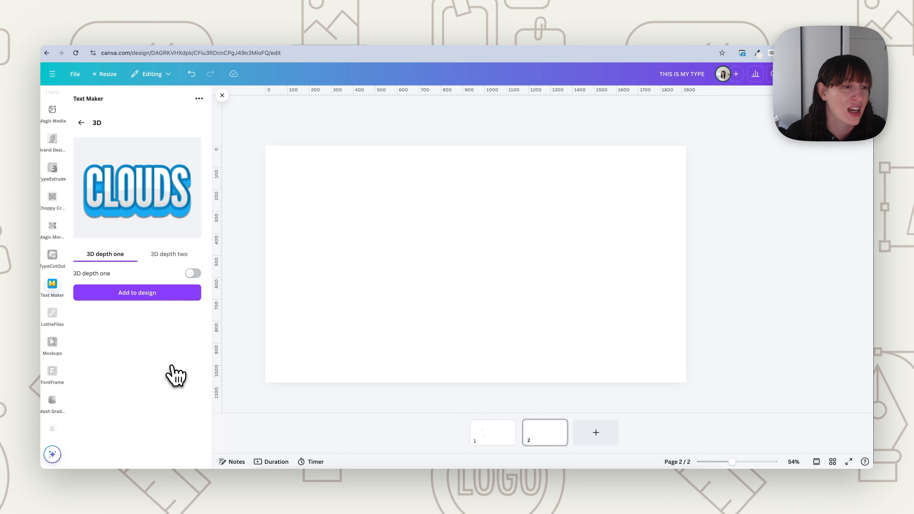
{"action": "left_click", "coordinate": [81, 123]}
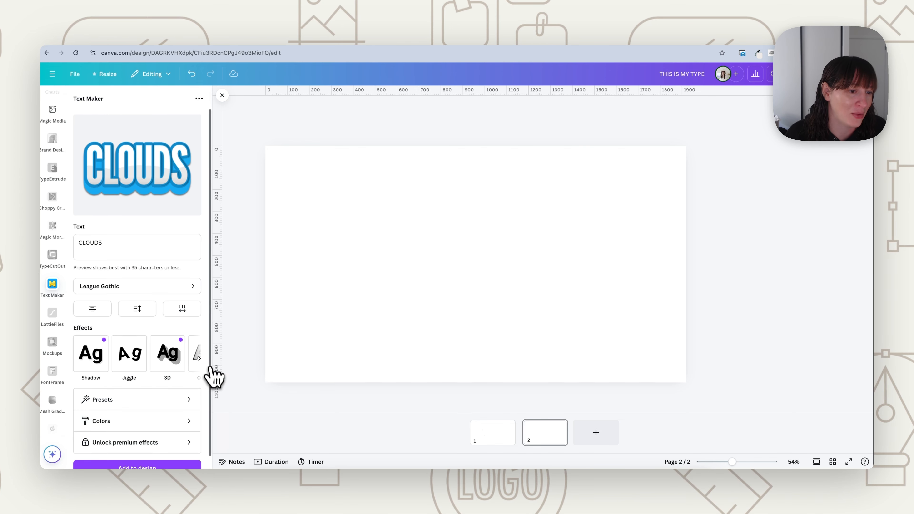
{"action": "left_click", "coordinate": [199, 358]}
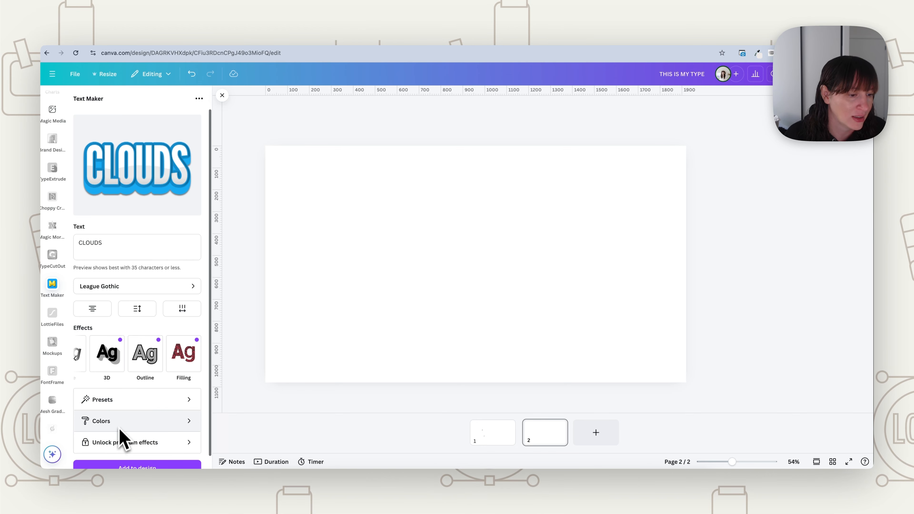
- Review the CLOUDS text's outline colors and change its shadow color to the pale pink #DBC8C8
{"action": "left_click", "coordinate": [130, 421]}
{"action": "left_click", "coordinate": [90, 301]}
{"action": "left_click", "coordinate": [96, 330]}
{"action": "left_click", "coordinate": [139, 292]}
{"action": "left_click", "coordinate": [82, 336]}
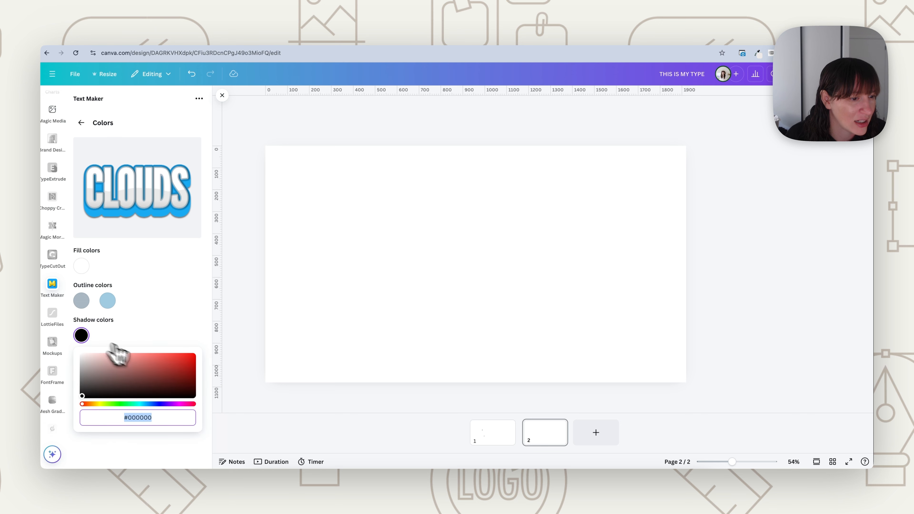
{"action": "left_click", "coordinate": [90, 359]}
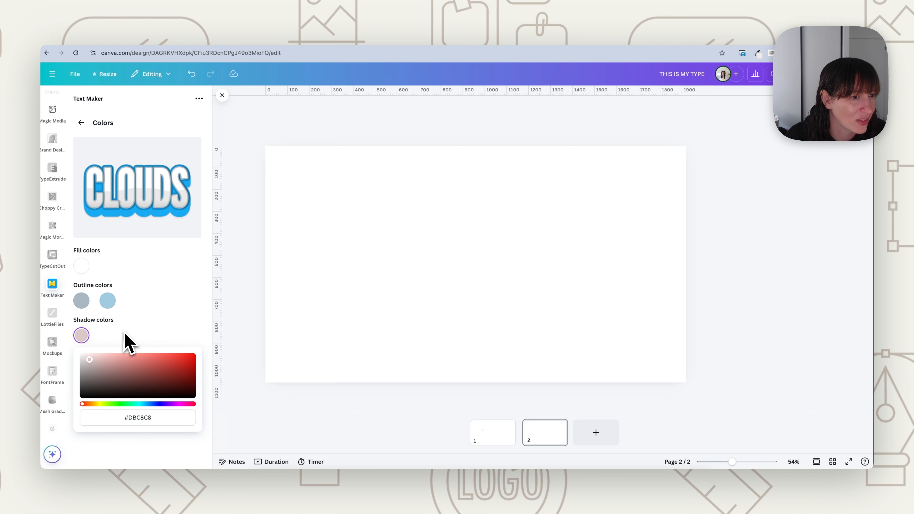
{"action": "left_click", "coordinate": [122, 338]}
- Change the CLOUDS text's 3D depth color to a pale grey-blue and add the lettering to the design
{"action": "left_click", "coordinate": [81, 370]}
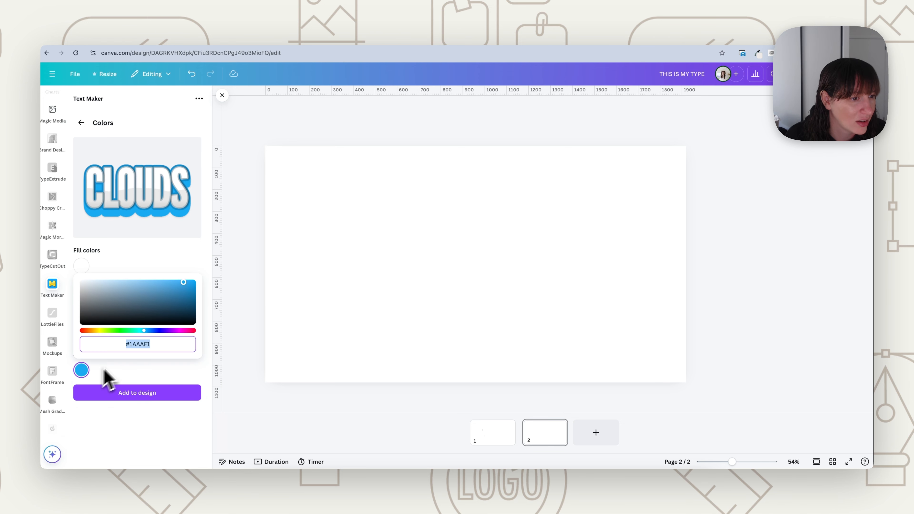
{"action": "left_click", "coordinate": [108, 272]}
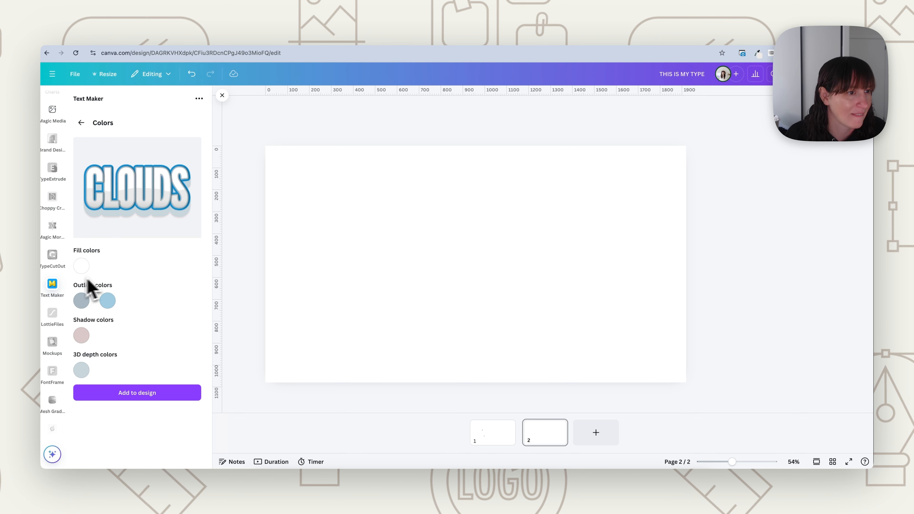
{"action": "left_click", "coordinate": [82, 123]}
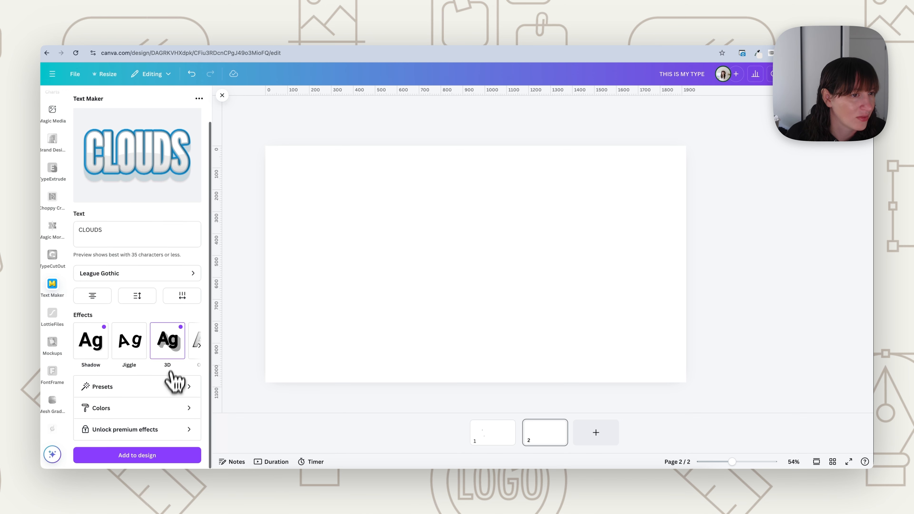
{"action": "left_click", "coordinate": [137, 455]}
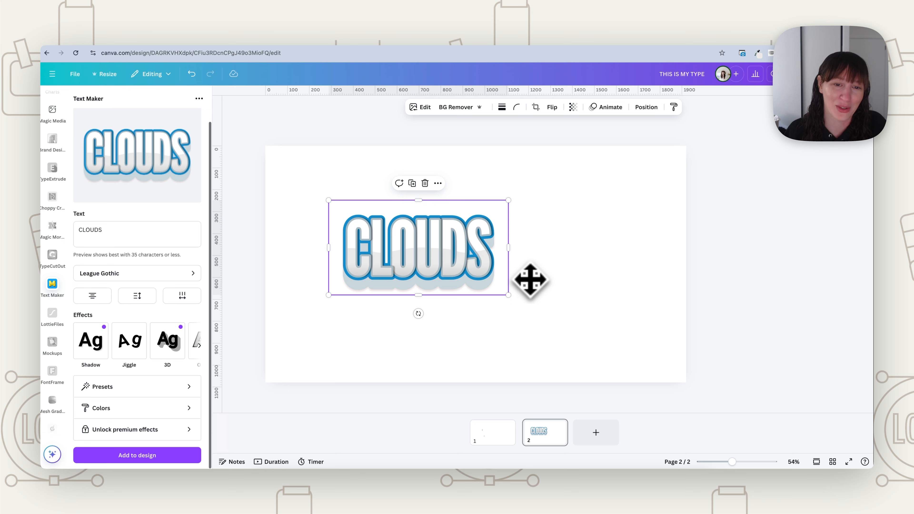
- Replace the CLOUDS lettering on the page with one Magic Morph MORPH example text and reword it as GOLDEN
{"action": "key", "text": "Delete"}
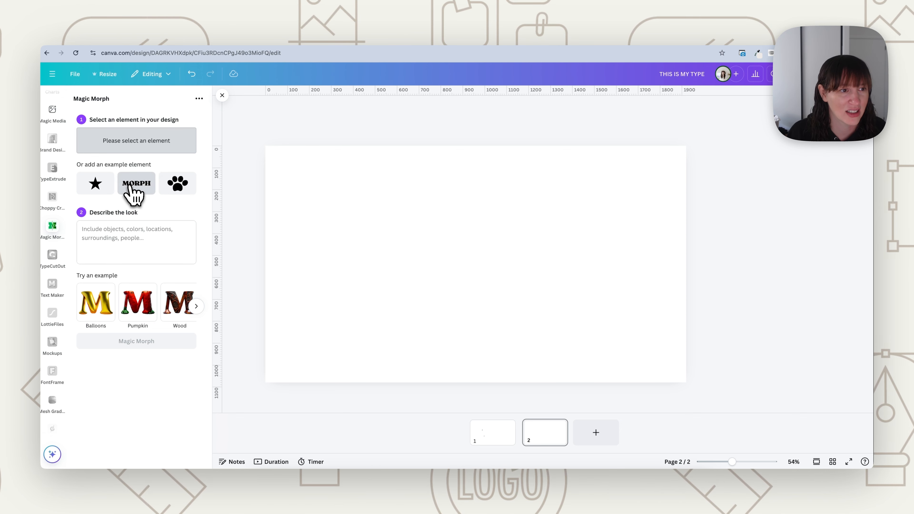
{"action": "double_click", "coordinate": [139, 190]}
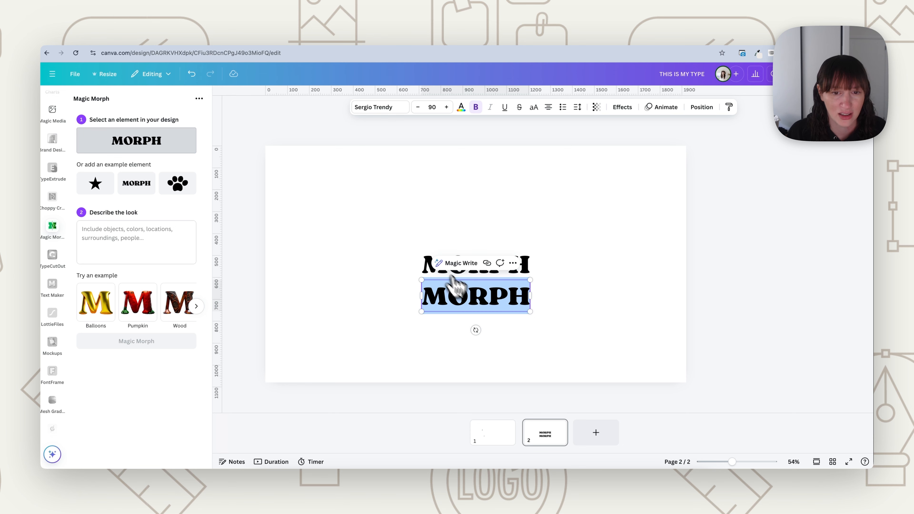
{"action": "left_click", "coordinate": [600, 288]}
{"action": "left_click", "coordinate": [527, 292]}
{"action": "key", "text": "BackSpace"}
{"action": "double_click", "coordinate": [528, 269]}
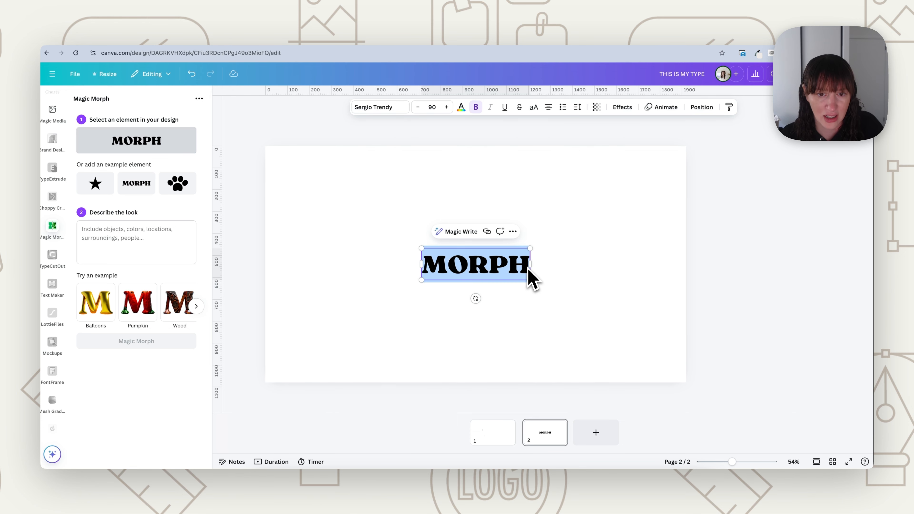
{"action": "type", "text": "GOLDEN"}
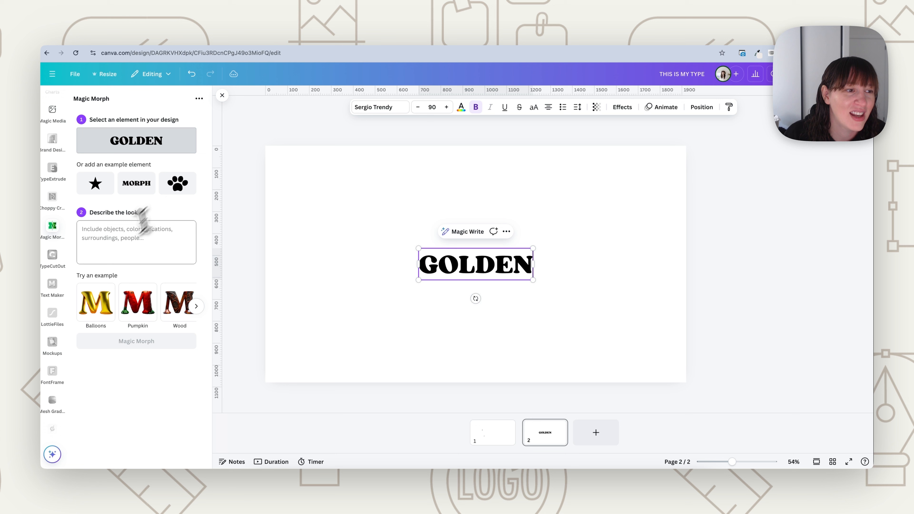
- Browse the example styles and generate Magic Morph versions of GOLDEN described as "ivy leaves around a brick wall"
{"action": "left_click", "coordinate": [122, 236]}
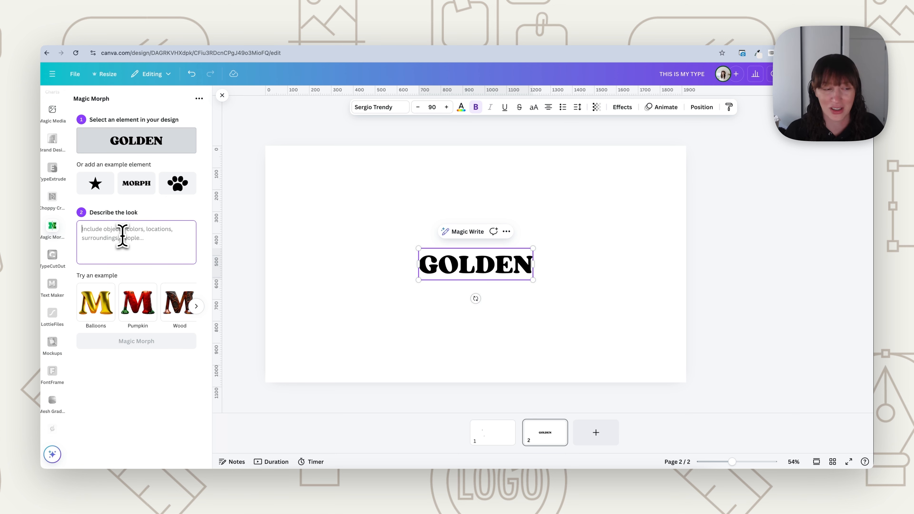
{"action": "left_click", "coordinate": [196, 306]}
{"action": "left_click", "coordinate": [196, 307]}
{"action": "left_click", "coordinate": [197, 307]}
{"action": "left_click", "coordinate": [197, 307]}
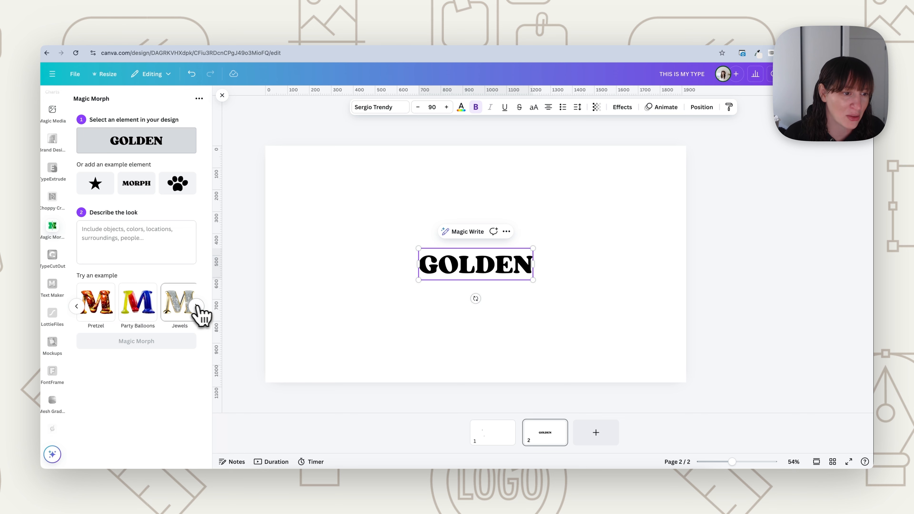
{"action": "left_click", "coordinate": [108, 233]}
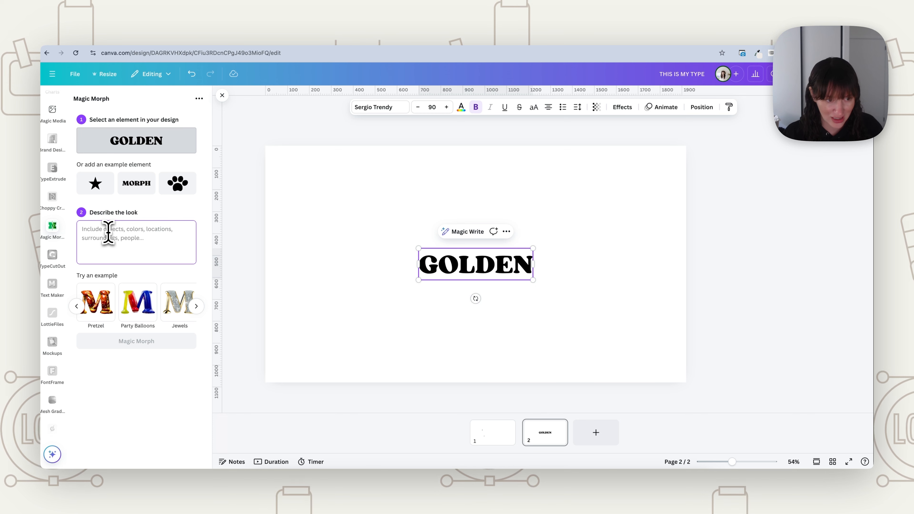
{"action": "type", "text": "ivy leaves around a brick wall"}
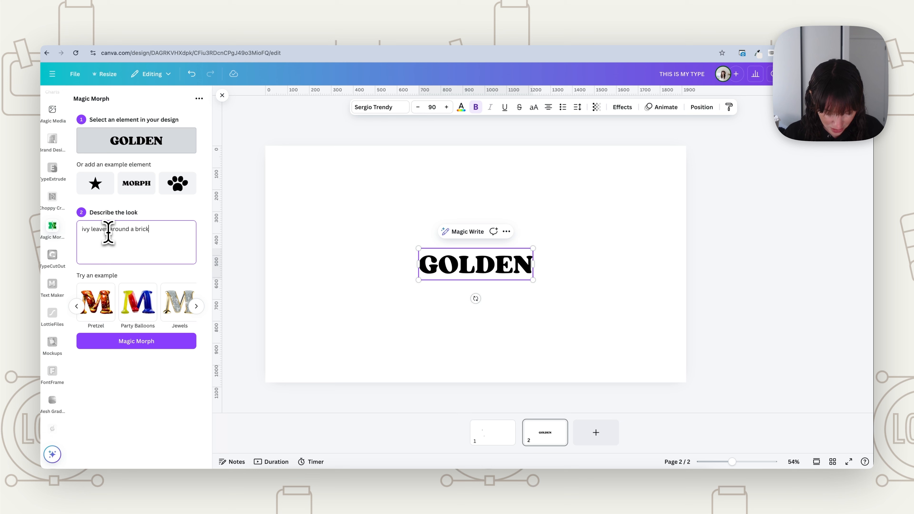
{"action": "left_click", "coordinate": [157, 344]}
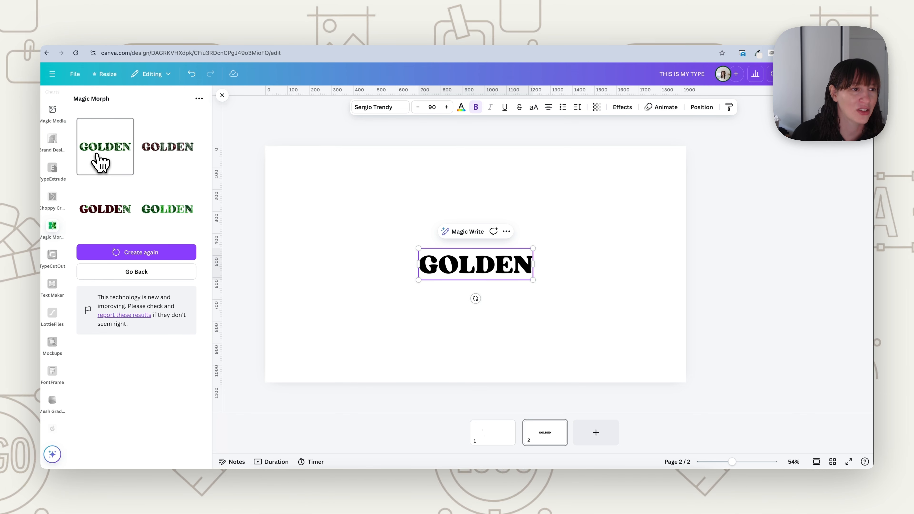
- Place the green leaf GOLDEN version below the original text and the brick-and-ivy version above it
{"action": "left_click", "coordinate": [316, 367]}
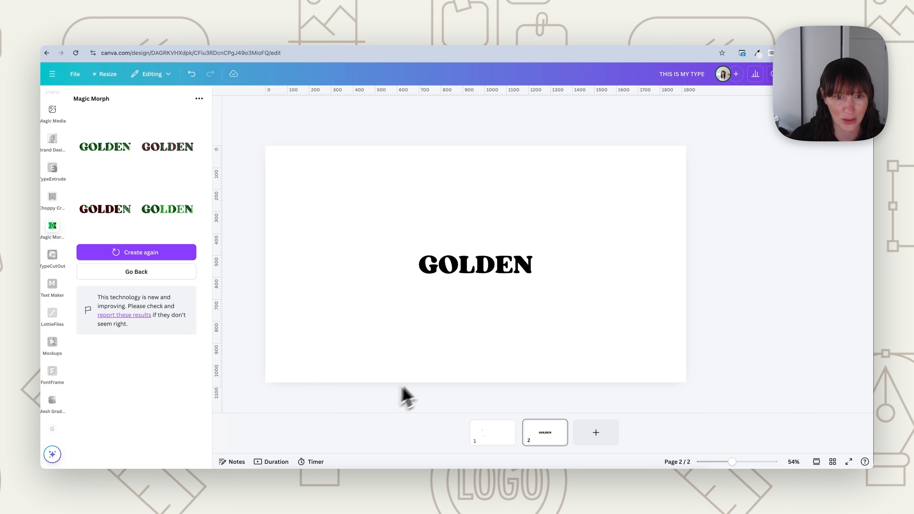
{"action": "left_click_drag", "start_coordinate": [473, 282], "coordinate": [464, 317]}
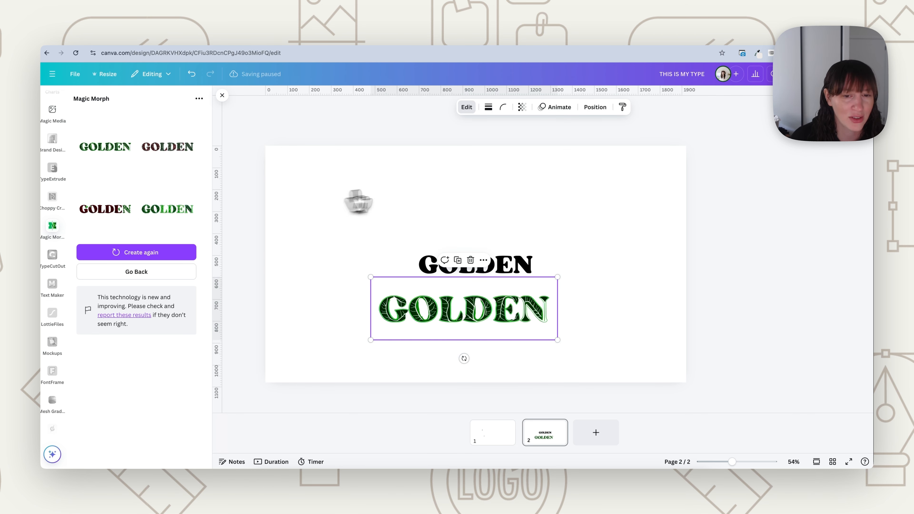
{"action": "left_click", "coordinate": [408, 196]}
{"action": "left_click_drag", "start_coordinate": [454, 272], "coordinate": [447, 230]}
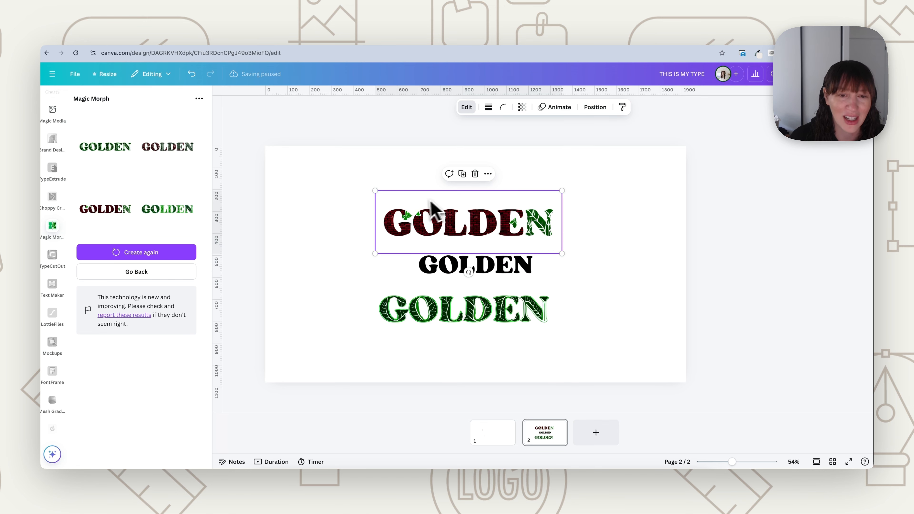
{"action": "left_click", "coordinate": [592, 283]}
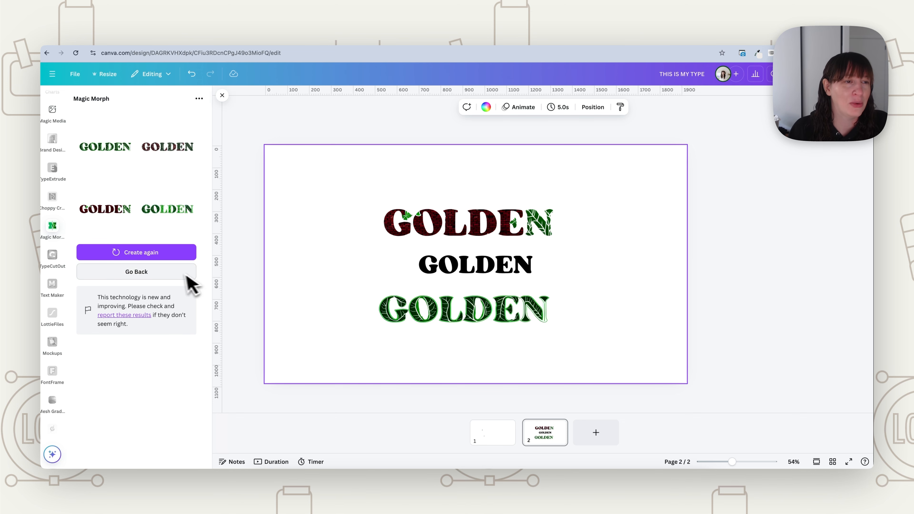
- Delete all three GOLDEN texts and add the EDITOR'S NOTE font combination to the page
{"action": "left_click_drag", "start_coordinate": [351, 189], "coordinate": [604, 378]}
{"action": "key", "text": "Delete"}
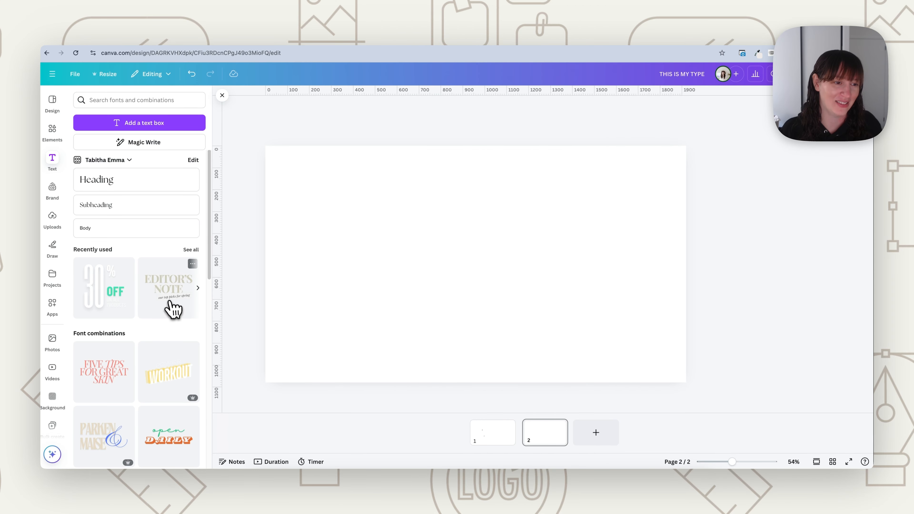
{"action": "left_click", "coordinate": [172, 307]}
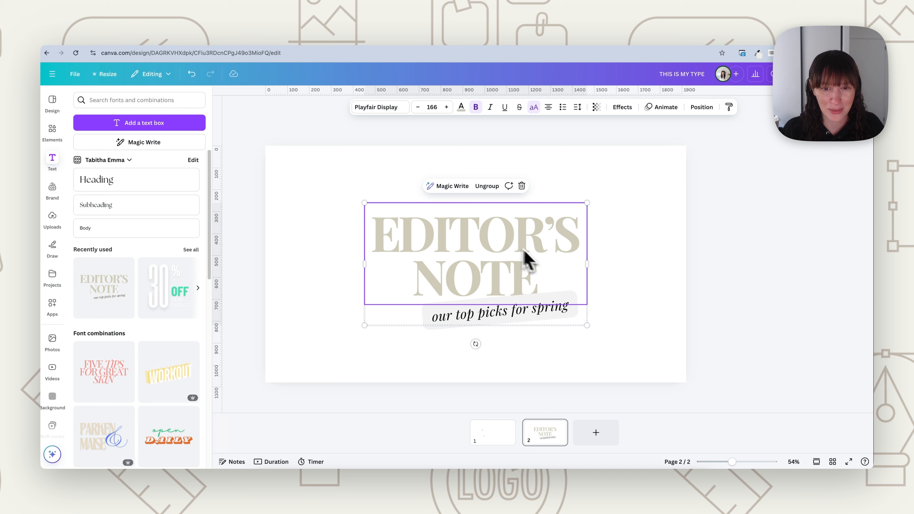
- Ungroup the combination, delete the "our top picks for spring" tagline with its backing shape, and move the heading slightly lower
{"action": "left_click", "coordinate": [486, 186]}
{"action": "left_click", "coordinate": [575, 319]}
{"action": "left_click", "coordinate": [559, 316]}
{"action": "key", "text": "Delete"}
{"action": "left_click", "coordinate": [535, 306]}
{"action": "left_click", "coordinate": [539, 331]}
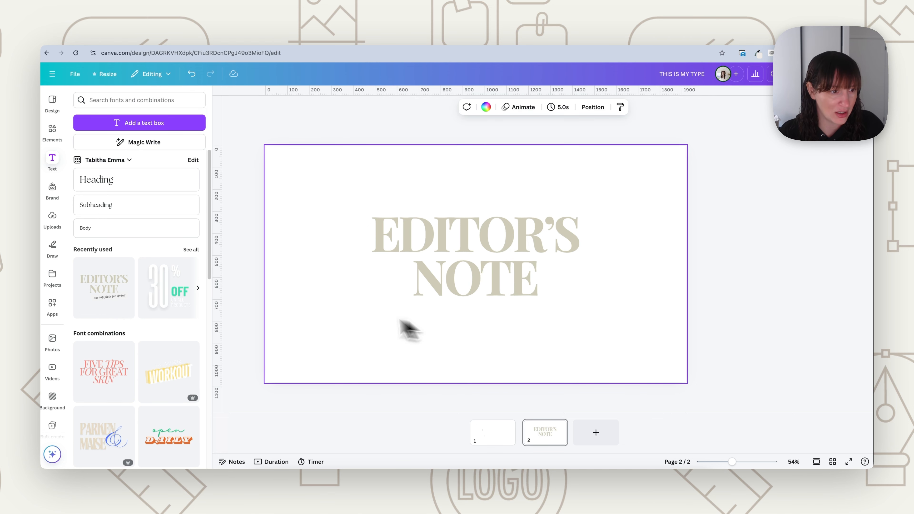
{"action": "mouse_move", "coordinate": [492, 270]}
{"action": "left_mouse_down"}
{"action": "mouse_move", "coordinate": [490, 286]}
{"action": "mouse_move", "coordinate": [485, 271]}
{"action": "mouse_move", "coordinate": [494, 267]}
{"action": "left_mouse_up"}
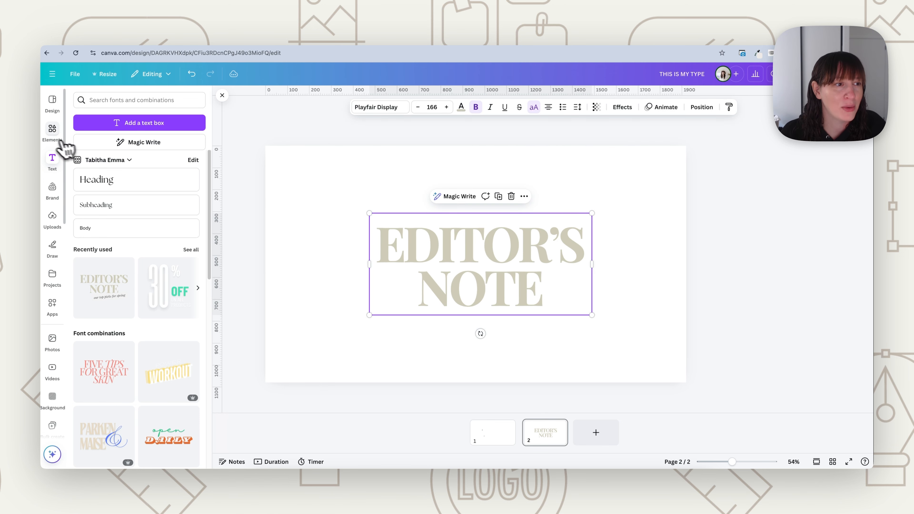
- Change the page background to the light grey brand colour
{"action": "left_click", "coordinate": [52, 136]}
{"action": "left_click", "coordinate": [326, 188]}
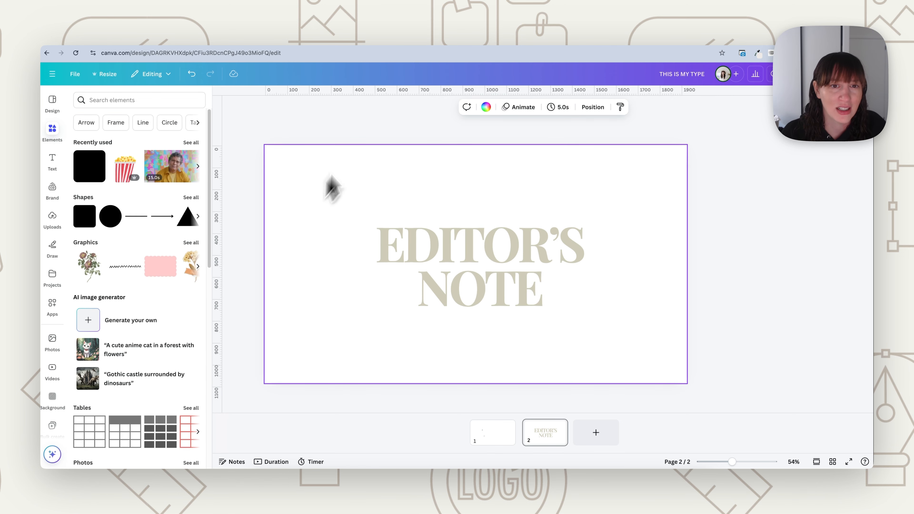
{"action": "left_click", "coordinate": [484, 109]}
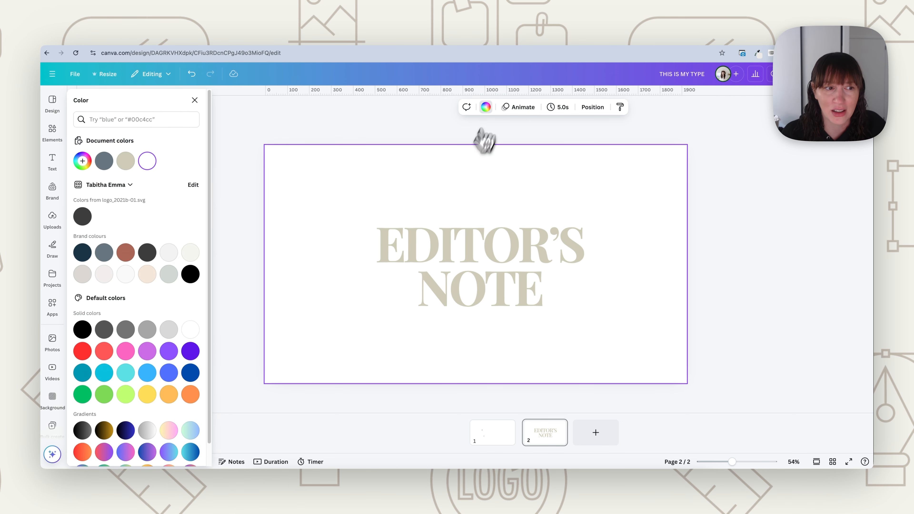
{"action": "left_click", "coordinate": [169, 253]}
{"action": "left_click", "coordinate": [239, 202]}
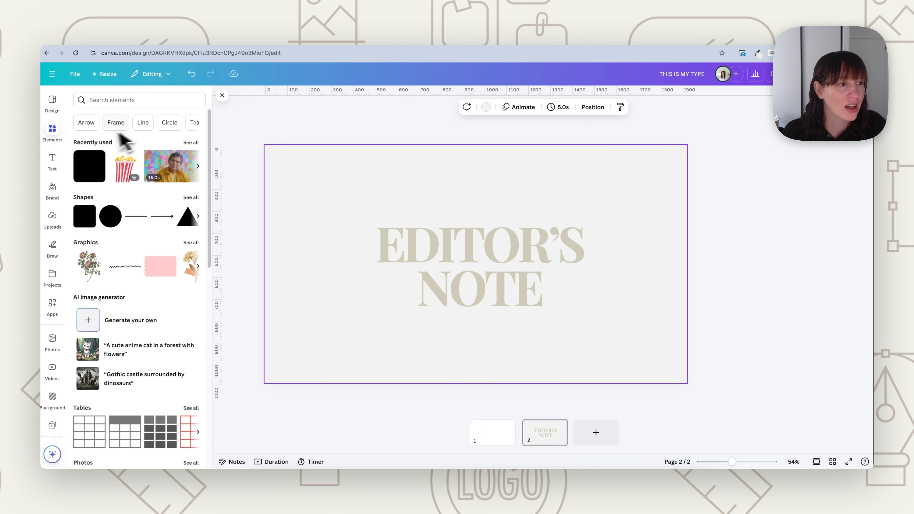
- Search the elements library for "dust texture" and show all matching graphics
{"action": "left_click", "coordinate": [114, 100]}
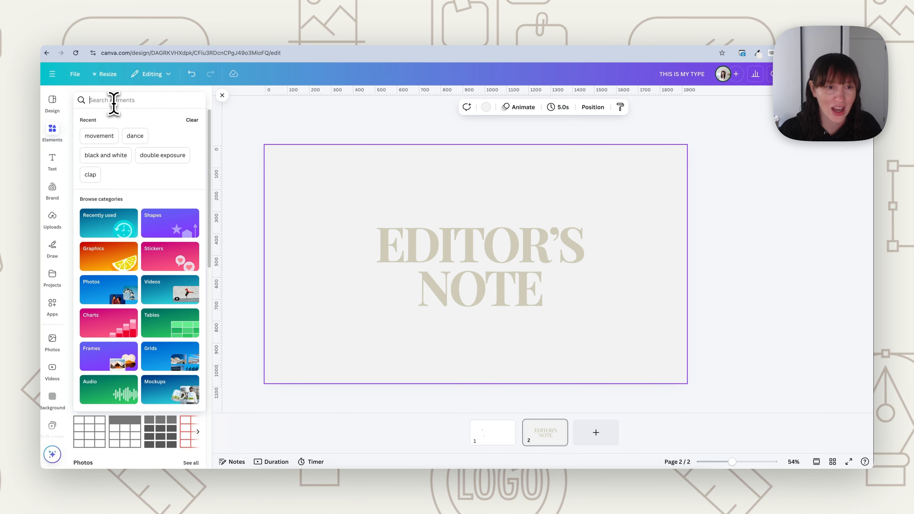
{"action": "type", "text": "dus"}
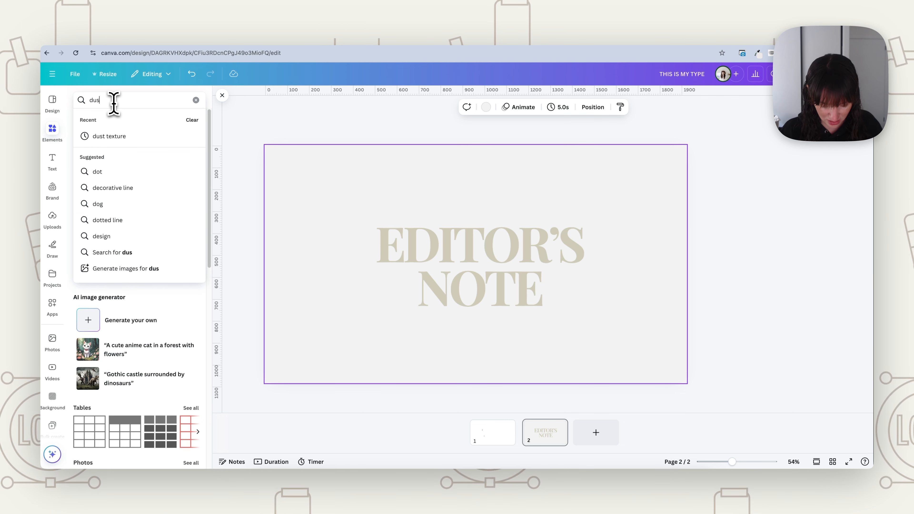
{"action": "type", "text": "t texture"}
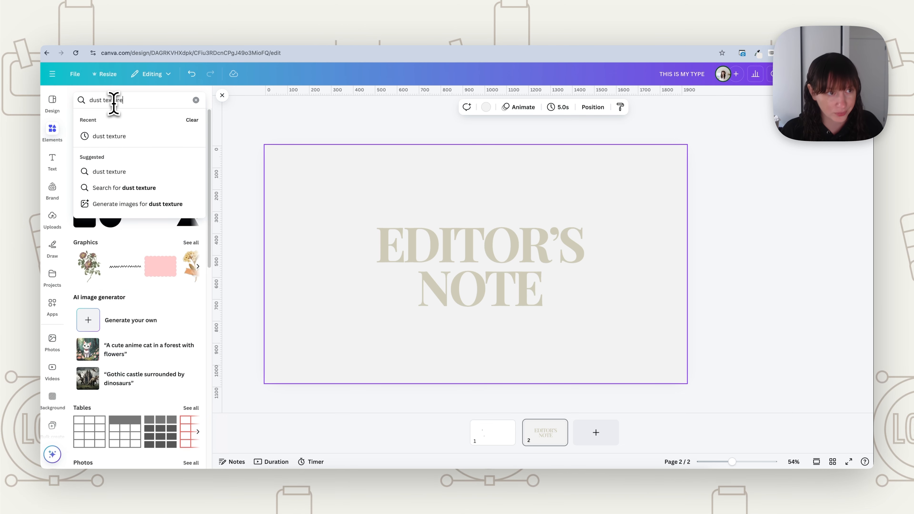
{"action": "key", "text": "Return"}
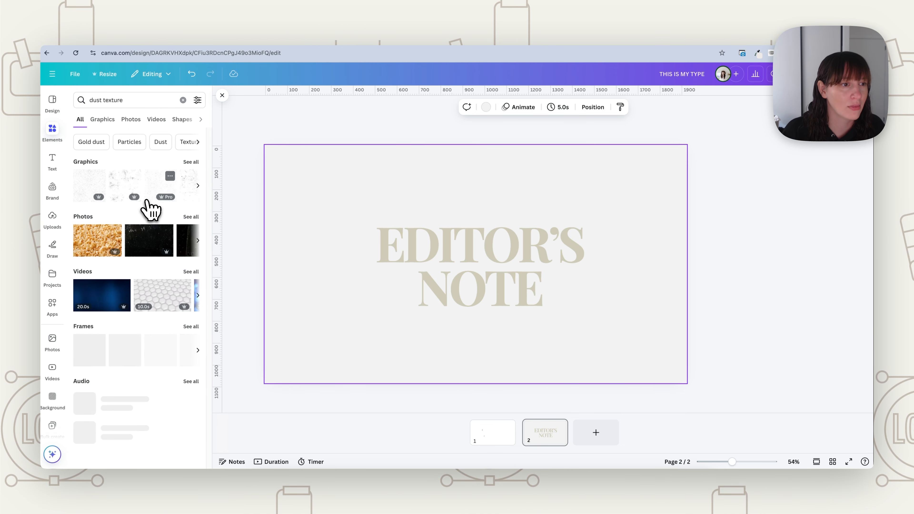
{"action": "left_click", "coordinate": [190, 163]}
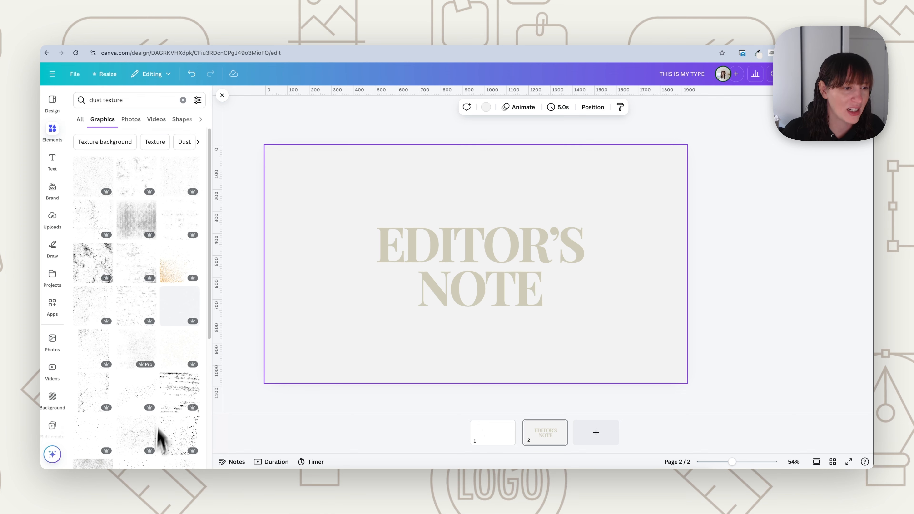
- Add the first speckled dust graphic, enlarge it and place it over the first half of the EDITOR'S NOTE heading
{"action": "left_click", "coordinate": [89, 194]}
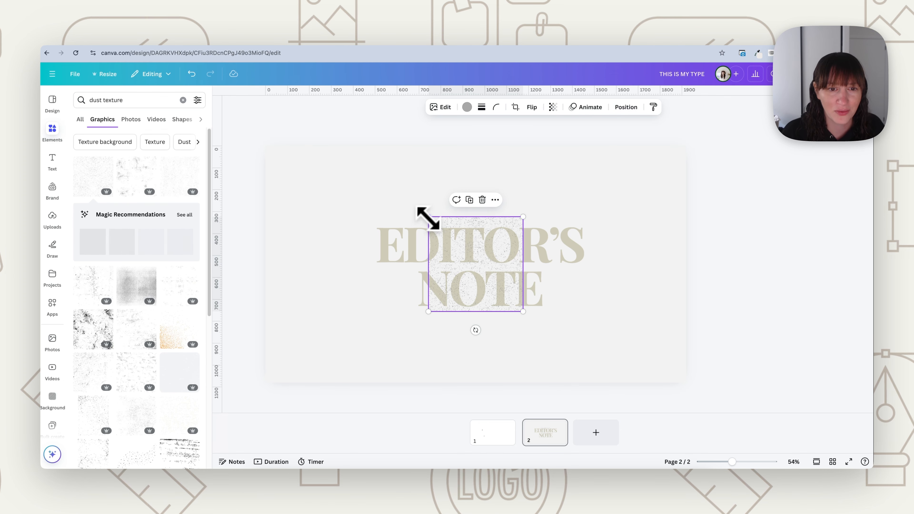
{"action": "left_click_drag", "start_coordinate": [427, 216], "coordinate": [369, 180]}
{"action": "left_click_drag", "start_coordinate": [454, 206], "coordinate": [424, 213]}
- Recolour the dust texture to the light grey brand colour matching the background and shift it slightly down over the heading
{"action": "left_click", "coordinate": [467, 107]}
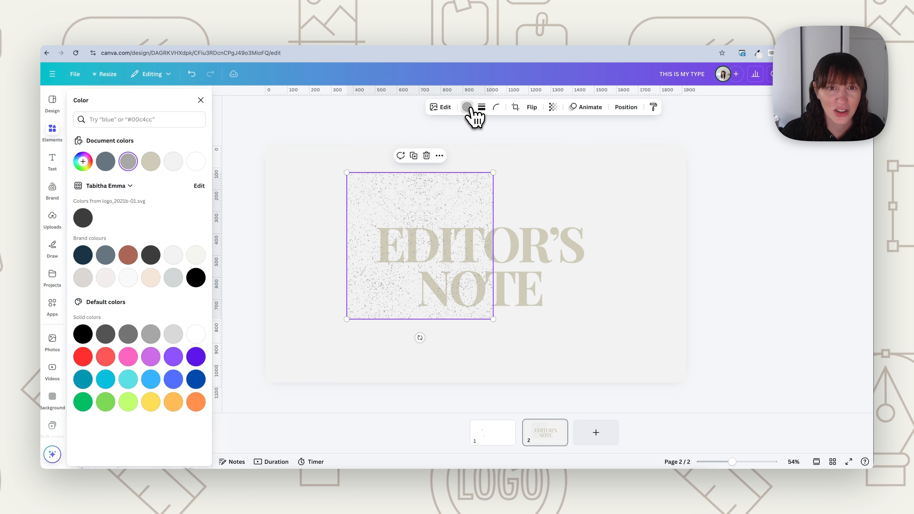
{"action": "left_click", "coordinate": [175, 256]}
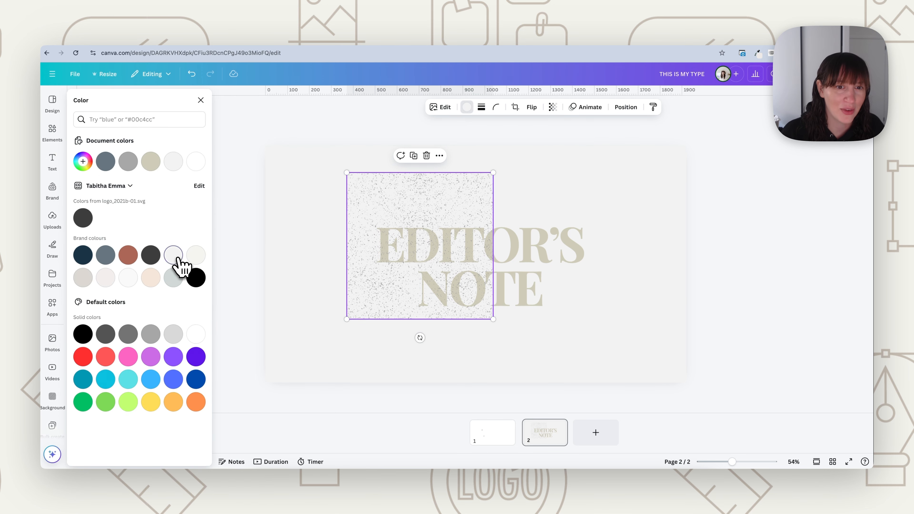
{"action": "left_click_drag", "start_coordinate": [356, 201], "coordinate": [360, 212]}
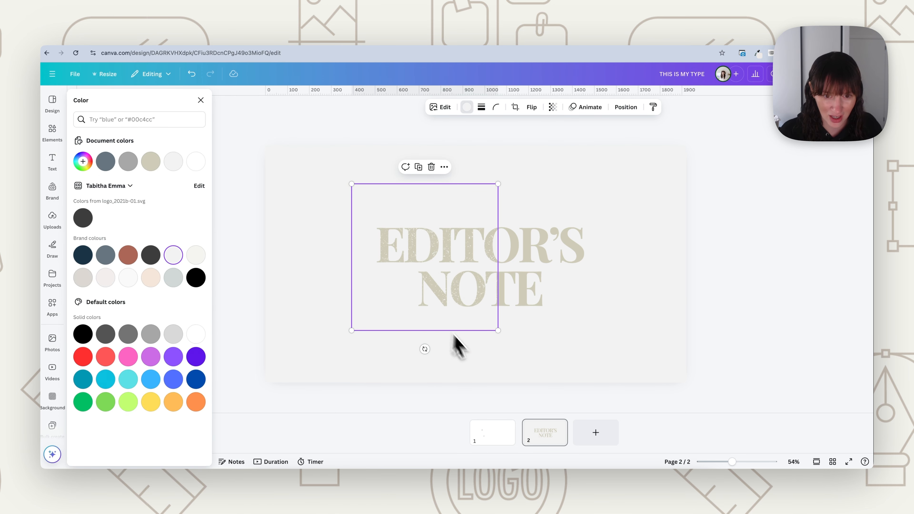
- Reduce the dust texture's size and move it across to the second half of the heading
{"action": "left_click_drag", "start_coordinate": [496, 332], "coordinate": [469, 301]}
{"action": "left_click_drag", "start_coordinate": [441, 225], "coordinate": [558, 226]}
{"action": "left_click", "coordinate": [653, 278]}
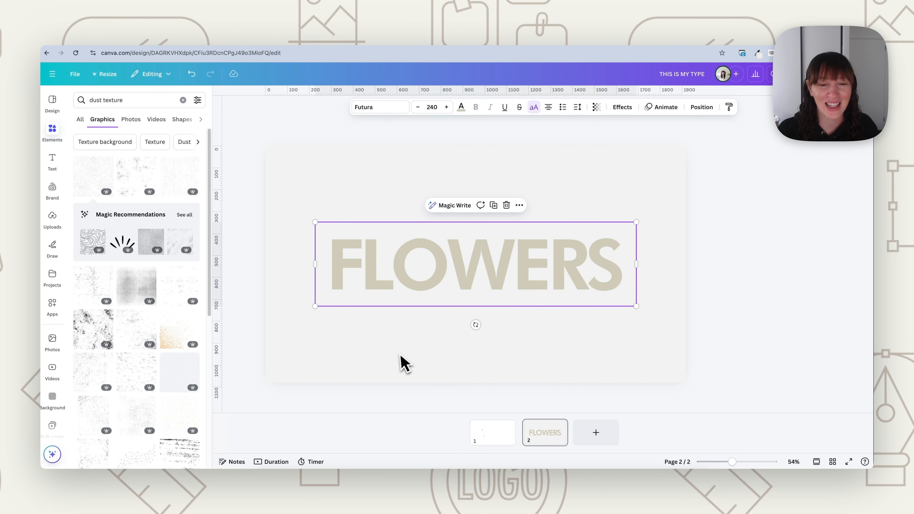
- Enlarge the FLOWERS text to a font size of 259
{"action": "left_click", "coordinate": [403, 365]}
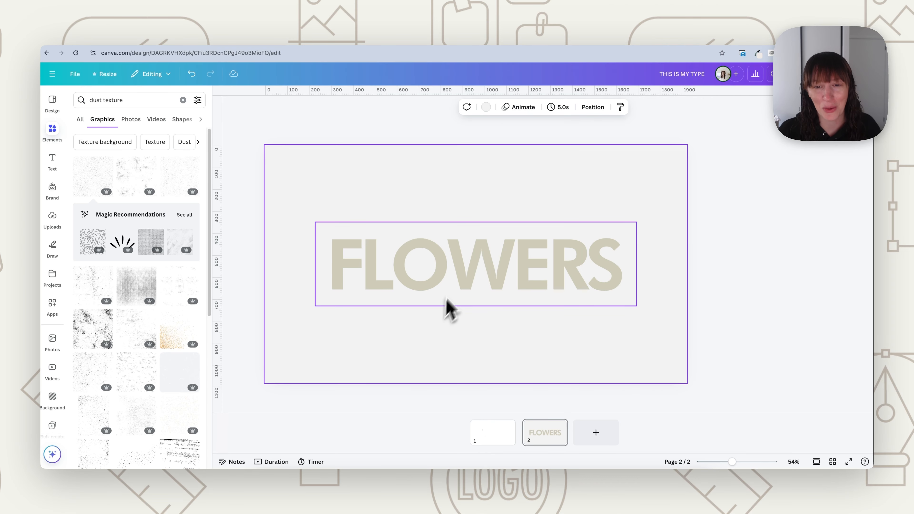
{"action": "left_click", "coordinate": [459, 277]}
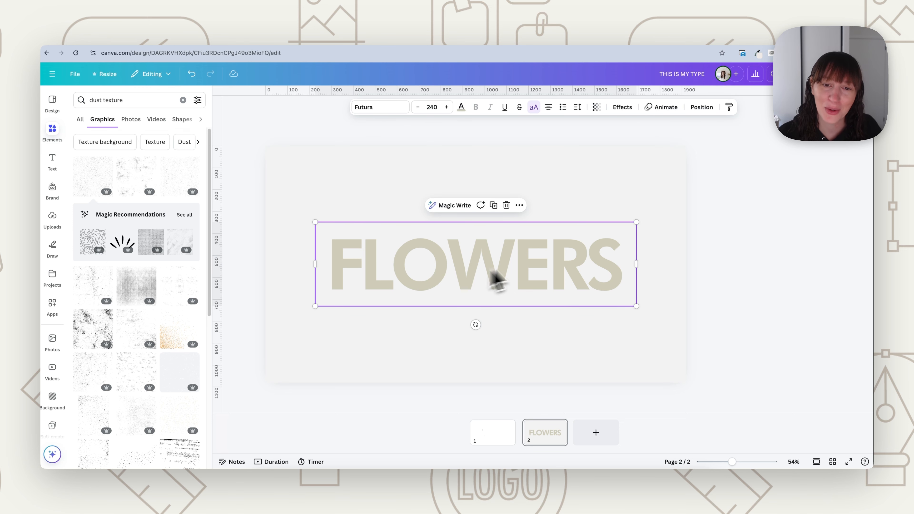
{"action": "left_click_drag", "start_coordinate": [636, 222], "coordinate": [662, 215]}
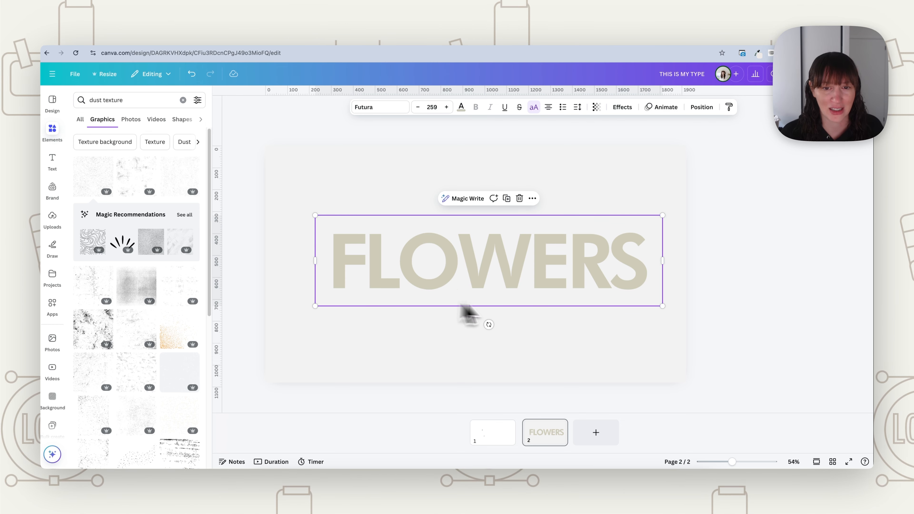
{"action": "left_click", "coordinate": [571, 362]}
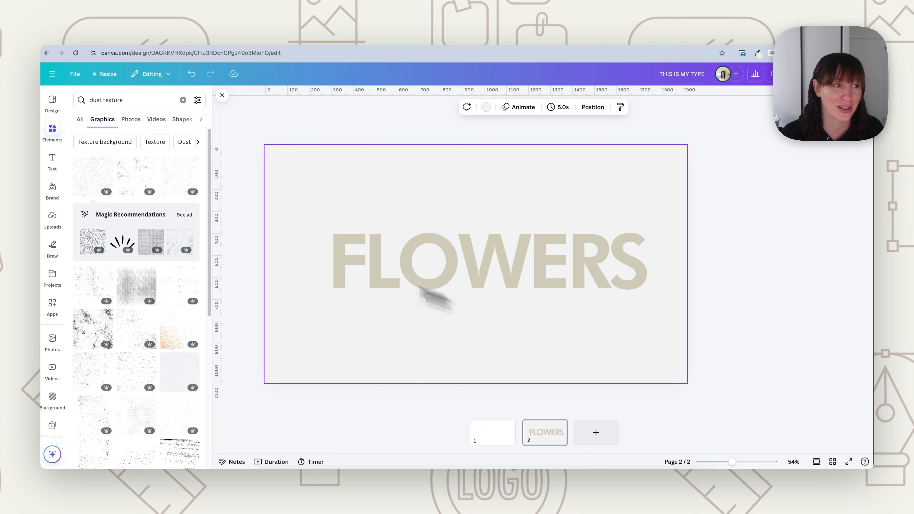
- Search the graphics for "flowers" and add the tall stem with small cream blossoms to the page
{"action": "left_click", "coordinate": [125, 100]}
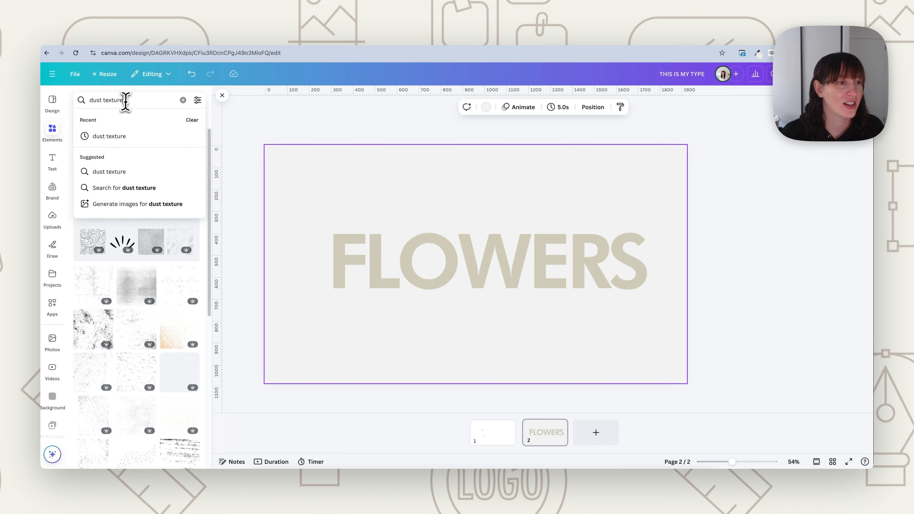
{"action": "type", "text": "flowers"}
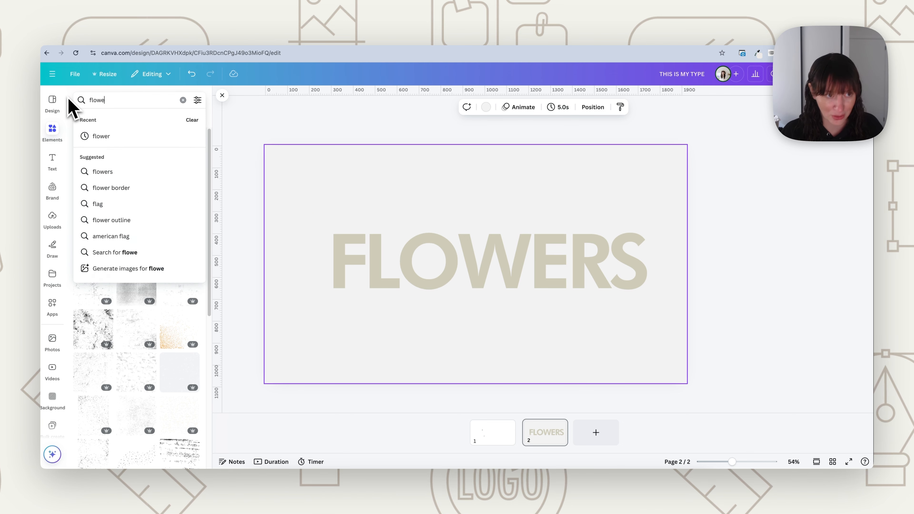
{"action": "key", "text": "Return"}
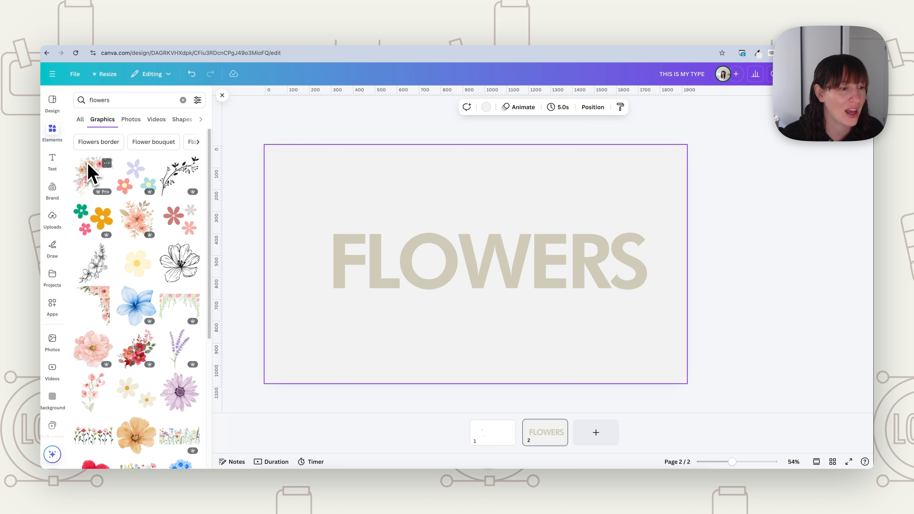
{"action": "scroll", "coordinate": [191, 402], "scroll_direction": "down", "scroll_amount": 1}
{"action": "scroll", "coordinate": [191, 402], "scroll_direction": "down", "scroll_amount": 5}
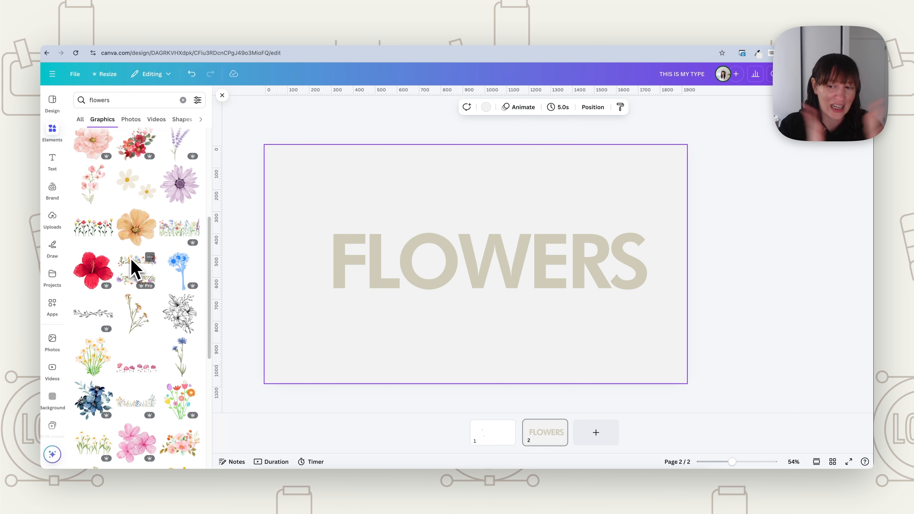
{"action": "scroll", "coordinate": [151, 316], "scroll_direction": "down", "scroll_amount": 6}
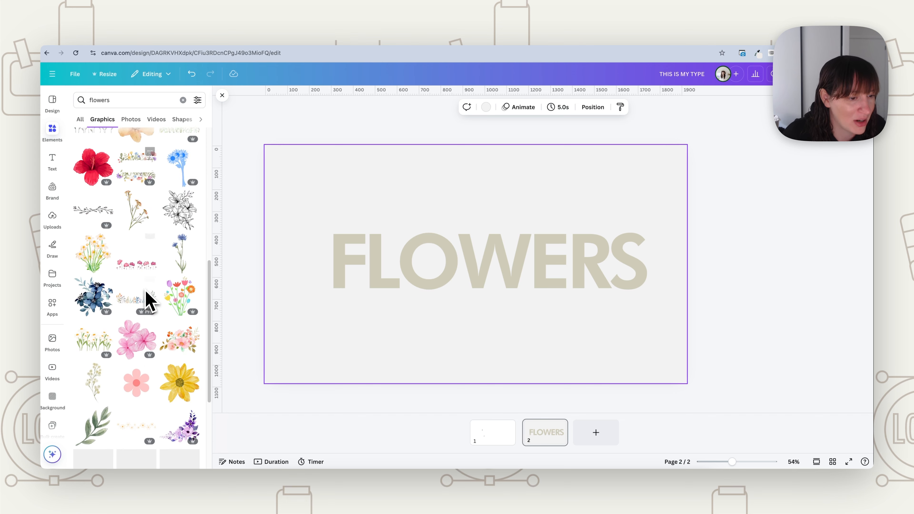
{"action": "scroll", "coordinate": [150, 305], "scroll_direction": "down", "scroll_amount": 1}
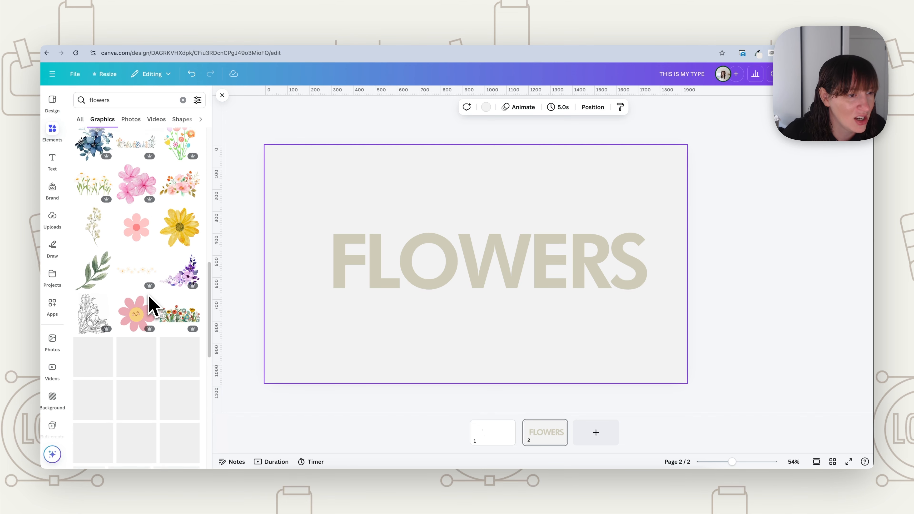
{"action": "left_click", "coordinate": [98, 229]}
- Move the cream flower stem over the letter E of FLOWERS and scale it down
{"action": "left_click_drag", "start_coordinate": [490, 189], "coordinate": [572, 237]}
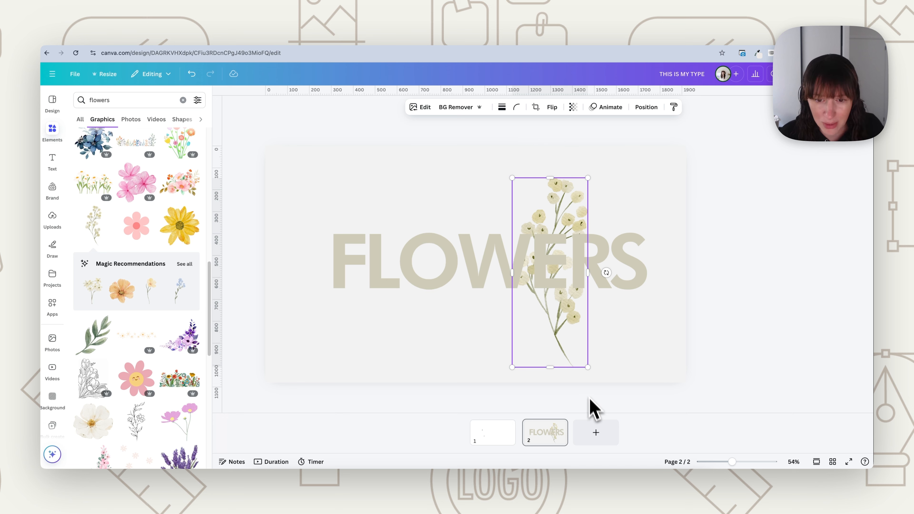
{"action": "left_click_drag", "start_coordinate": [587, 368], "coordinate": [561, 325]}
{"action": "key", "text": "ctrl+z"}
- Set the letter spacing of the FLOWERS text to 119
{"action": "left_click", "coordinate": [608, 290]}
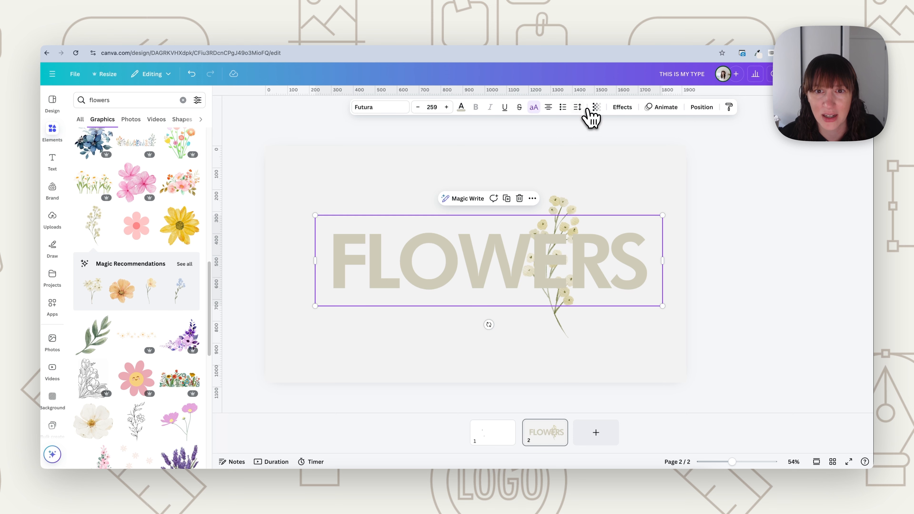
{"action": "left_click", "coordinate": [579, 108]}
{"action": "left_click_drag", "start_coordinate": [545, 140], "coordinate": [555, 141]}
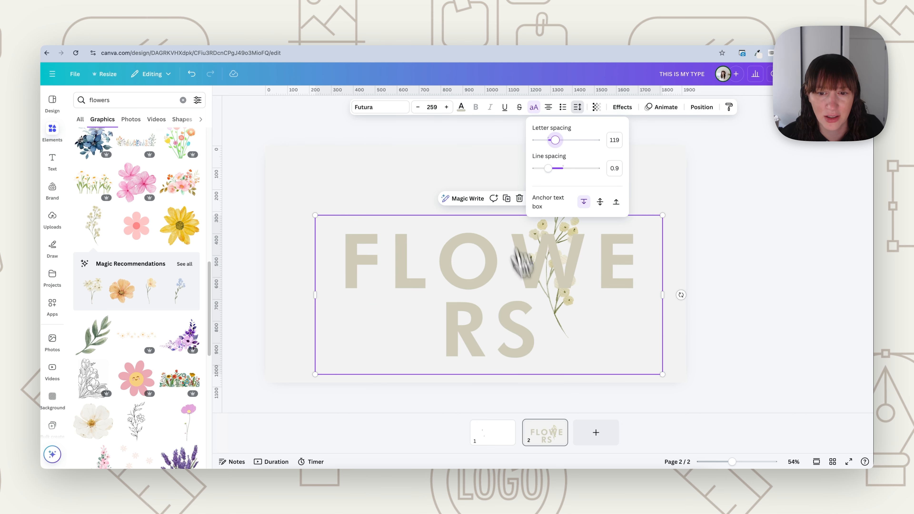
- Scale down the FLOWERS text, widen its box to fit one line, and adjust the flower stem over the E
{"action": "left_click_drag", "start_coordinate": [663, 374], "coordinate": [600, 326]}
{"action": "left_click_drag", "start_coordinate": [595, 279], "coordinate": [672, 267]}
{"action": "left_click_drag", "start_coordinate": [573, 207], "coordinate": [565, 203]}
{"action": "left_click", "coordinate": [547, 351]}
- Crop the flower stem from below so that it ends at the top edge of the E
{"action": "mouse_move", "coordinate": [732, 462]}
{"action": "left_mouse_down"}
{"action": "mouse_move", "coordinate": [750, 461]}
{"action": "mouse_move", "coordinate": [739, 461]}
{"action": "left_mouse_up"}
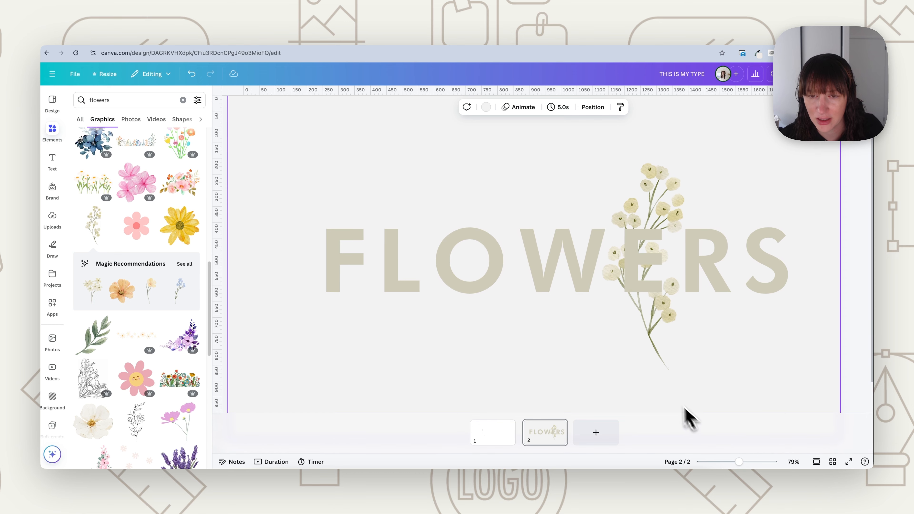
{"action": "left_click", "coordinate": [634, 205]}
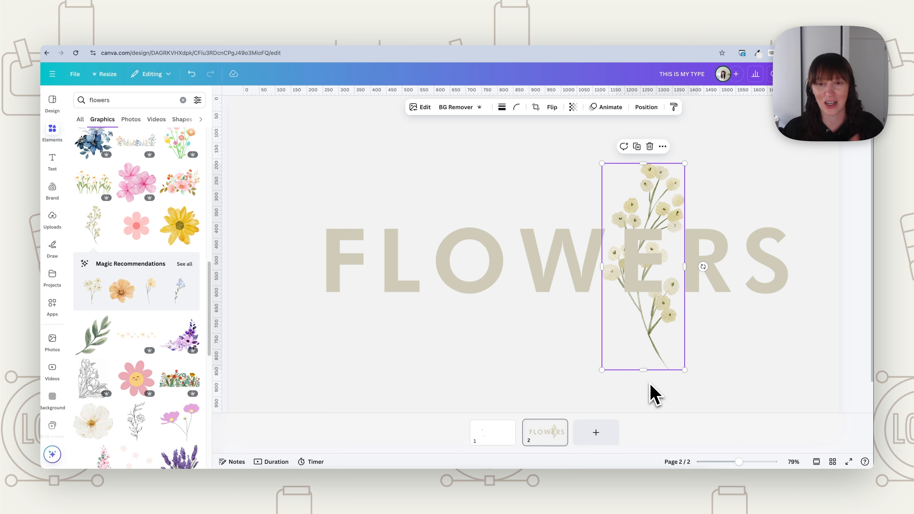
{"action": "left_click_drag", "start_coordinate": [642, 369], "coordinate": [646, 262]}
- Crop a second copy of the stem to a small section about 148 px wide beside the E's upper arms
{"action": "left_click_drag", "start_coordinate": [649, 169], "coordinate": [670, 238]}
{"action": "left_click_drag", "start_coordinate": [602, 238], "coordinate": [614, 240]}
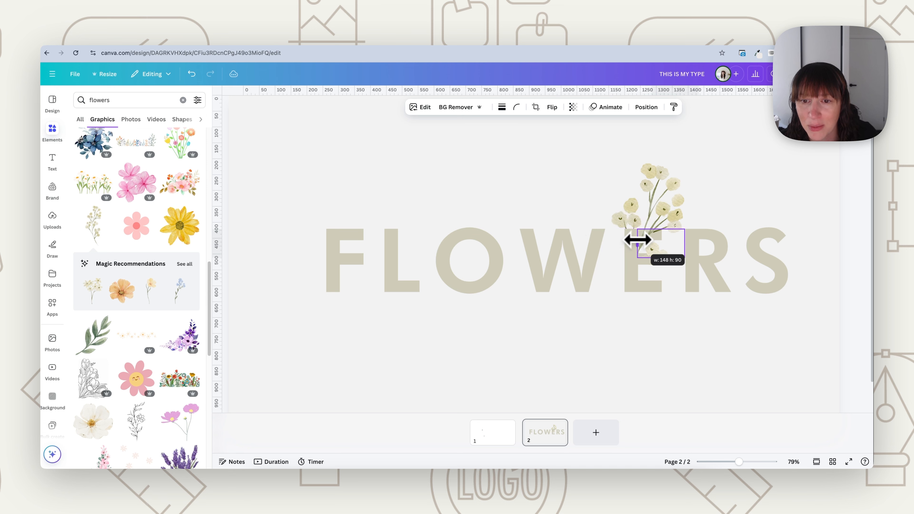
{"action": "left_click_drag", "start_coordinate": [637, 239], "coordinate": [662, 257]}
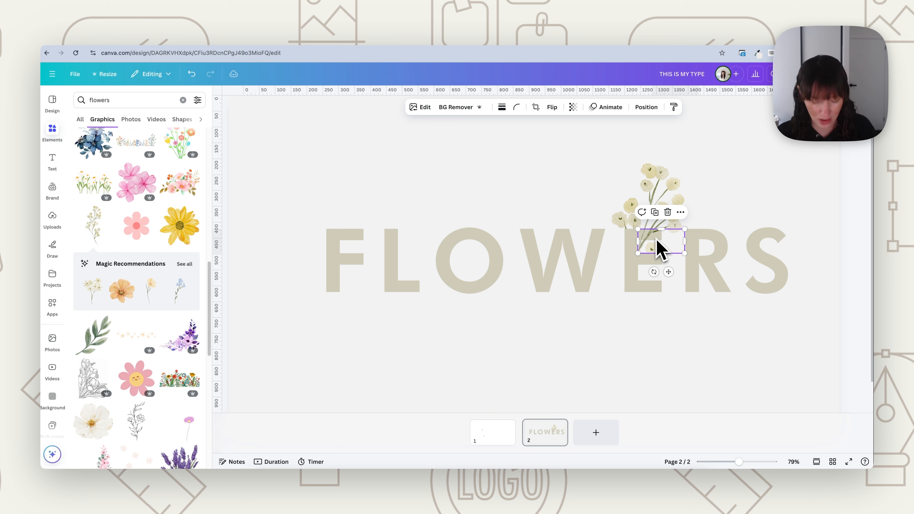
- Duplicate the small stem section and recrop the copy to show the stem between the E's lower arms
{"action": "key", "text": "super+d"}
{"action": "left_click_drag", "start_coordinate": [657, 253], "coordinate": [666, 281]}
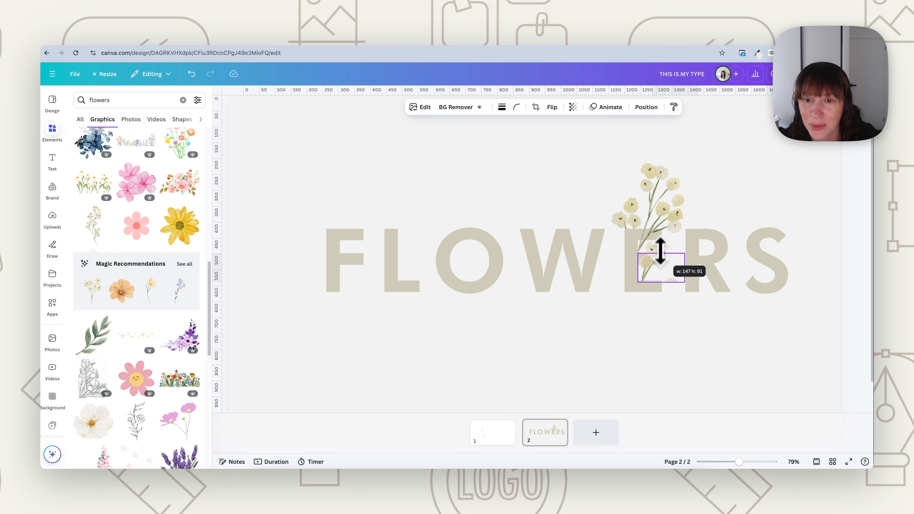
{"action": "mouse_move", "coordinate": [660, 265]}
{"action": "left_mouse_down"}
{"action": "mouse_move", "coordinate": [683, 274]}
{"action": "mouse_move", "coordinate": [651, 281]}
{"action": "mouse_move", "coordinate": [652, 256]}
{"action": "mouse_move", "coordinate": [651, 271]}
{"action": "mouse_move", "coordinate": [692, 273]}
{"action": "mouse_move", "coordinate": [650, 245]}
{"action": "mouse_move", "coordinate": [663, 259]}
{"action": "mouse_move", "coordinate": [694, 263]}
{"action": "mouse_move", "coordinate": [656, 269]}
{"action": "mouse_move", "coordinate": [670, 267]}
{"action": "mouse_move", "coordinate": [654, 264]}
{"action": "mouse_move", "coordinate": [662, 263]}
{"action": "left_mouse_up"}
{"action": "key", "text": "ctrl+z"}
{"action": "key", "text": "ctrl+z"}
{"action": "left_click", "coordinate": [701, 344]}
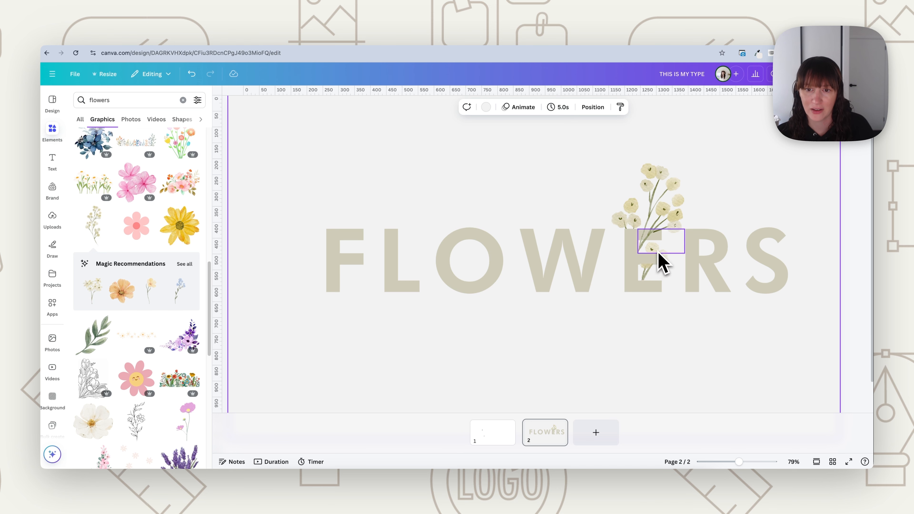
- Extend the stem downward with a further section cropped to start at the bottom edge of the E
{"action": "left_click", "coordinate": [650, 278]}
{"action": "left_click_drag", "start_coordinate": [654, 288], "coordinate": [647, 324]}
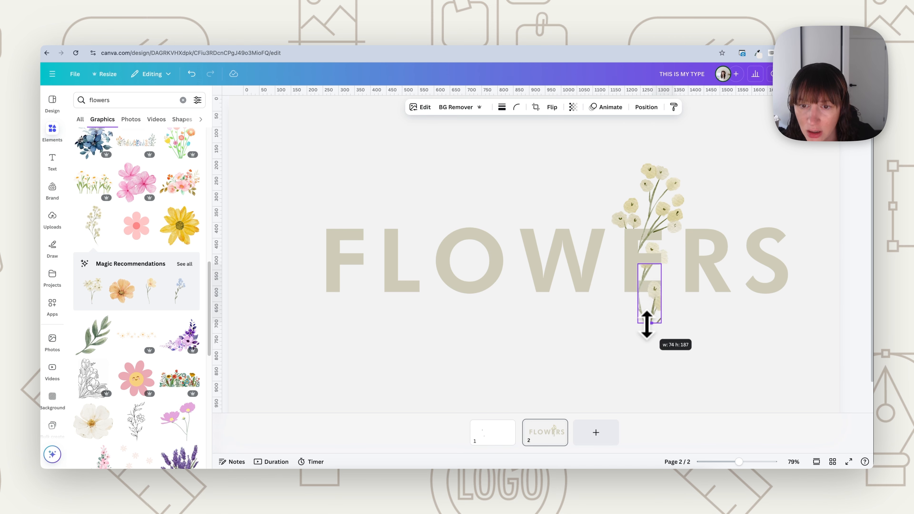
{"action": "left_click_drag", "start_coordinate": [661, 264], "coordinate": [658, 294]}
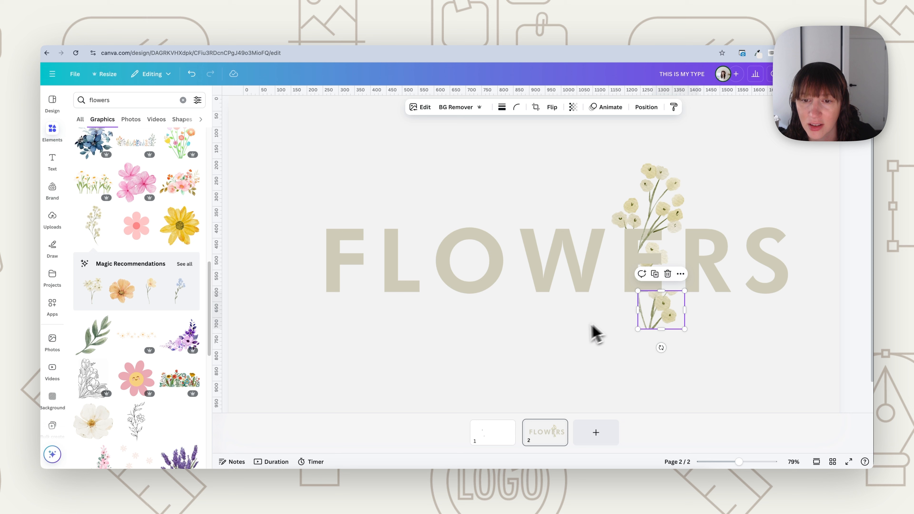
{"action": "left_click", "coordinate": [595, 333]}
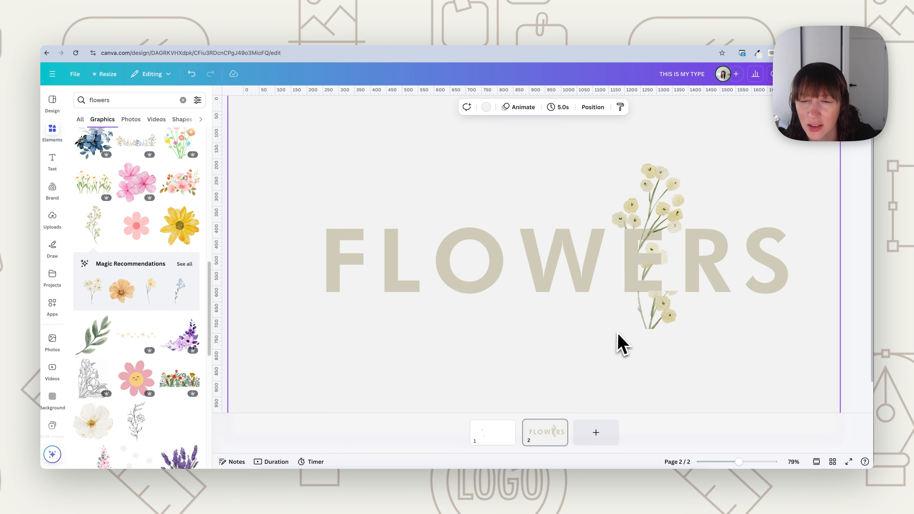
- Extend the lower stem section's crop upward over the E's base and slightly towards the W, to about 157 by 164 px
{"action": "left_click", "coordinate": [660, 313]}
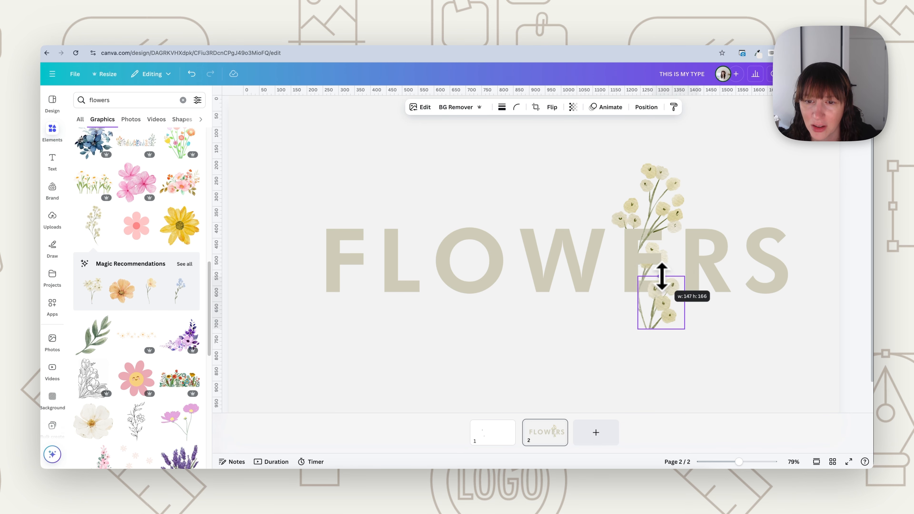
{"action": "left_click", "coordinate": [694, 367]}
{"action": "left_click", "coordinate": [652, 323]}
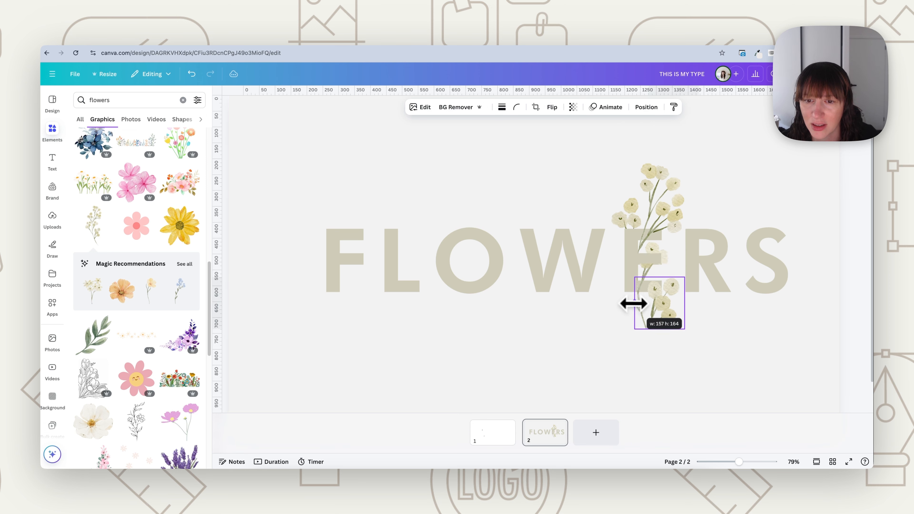
{"action": "left_click", "coordinate": [627, 348]}
- Crop a separate stem section to the side sprig between the W and the E, reaching below the letters
{"action": "left_click", "coordinate": [643, 319]}
{"action": "left_click_drag", "start_coordinate": [646, 307], "coordinate": [602, 306]}
{"action": "left_click", "coordinate": [659, 361]}
{"action": "left_click", "coordinate": [662, 317]}
{"action": "left_click", "coordinate": [665, 306]}
{"action": "left_click_drag", "start_coordinate": [681, 305], "coordinate": [620, 249]}
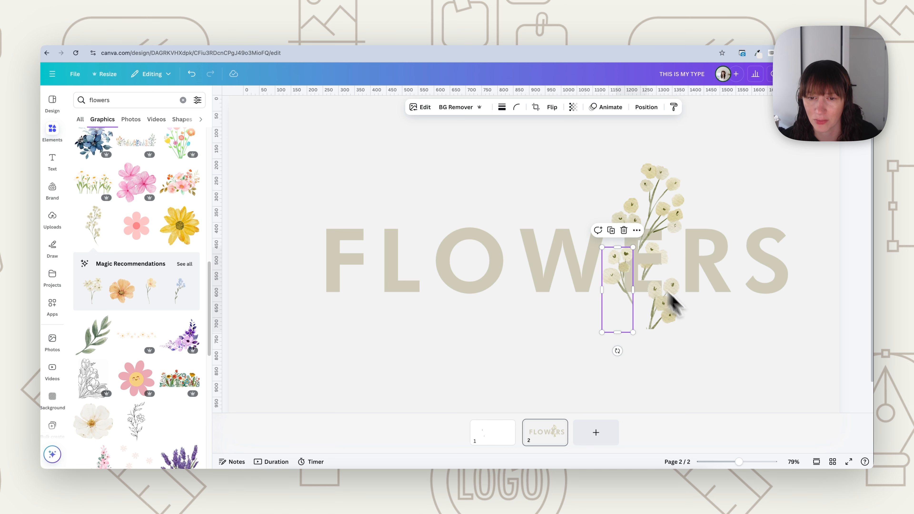
- Duplicate the side sprig section between the W and E and recrop the copy to the stem below the letters, about 150 by 123 px
{"action": "left_click", "coordinate": [718, 371]}
{"action": "left_click", "coordinate": [629, 302]}
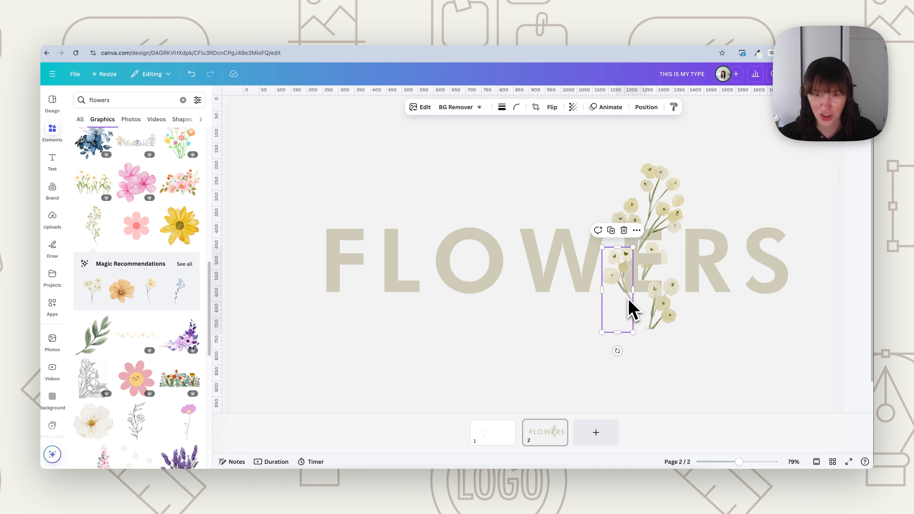
{"action": "key", "text": "super+d"}
{"action": "left_click_drag", "start_coordinate": [630, 306], "coordinate": [649, 290]}
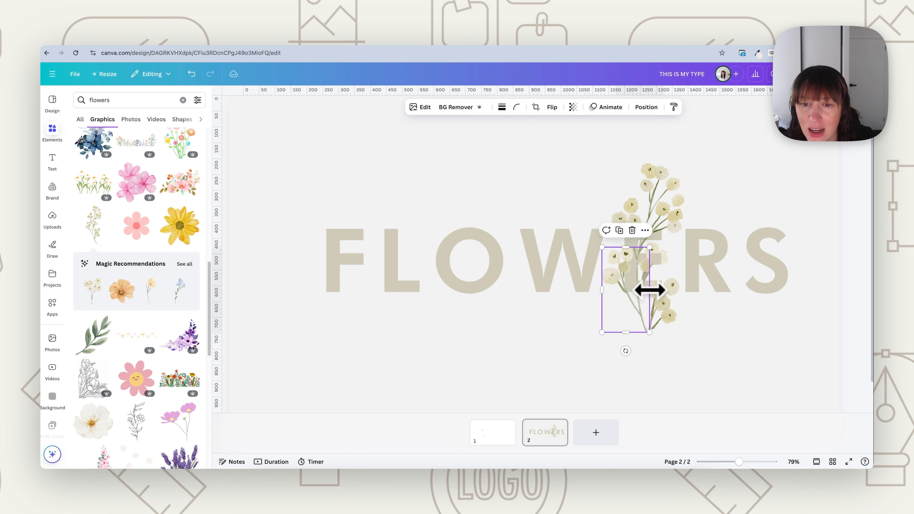
{"action": "left_click_drag", "start_coordinate": [632, 247], "coordinate": [632, 294]}
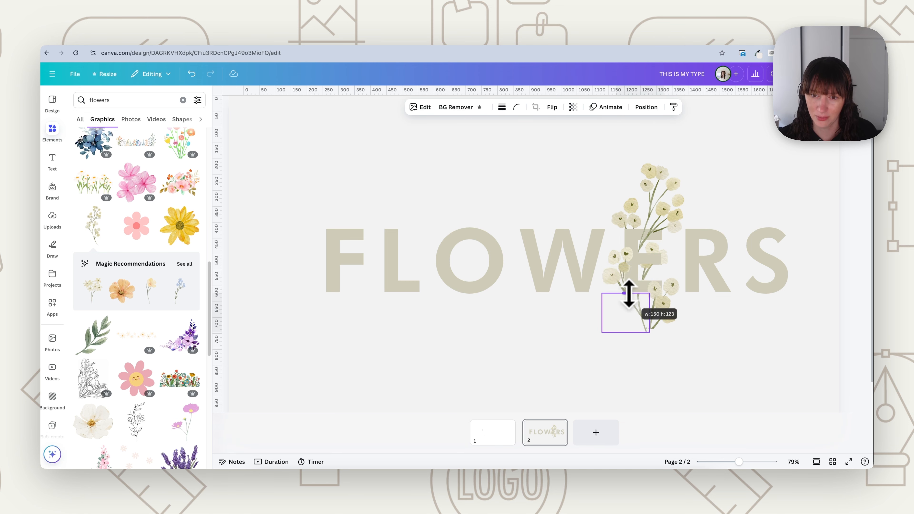
{"action": "left_click", "coordinate": [652, 337]}
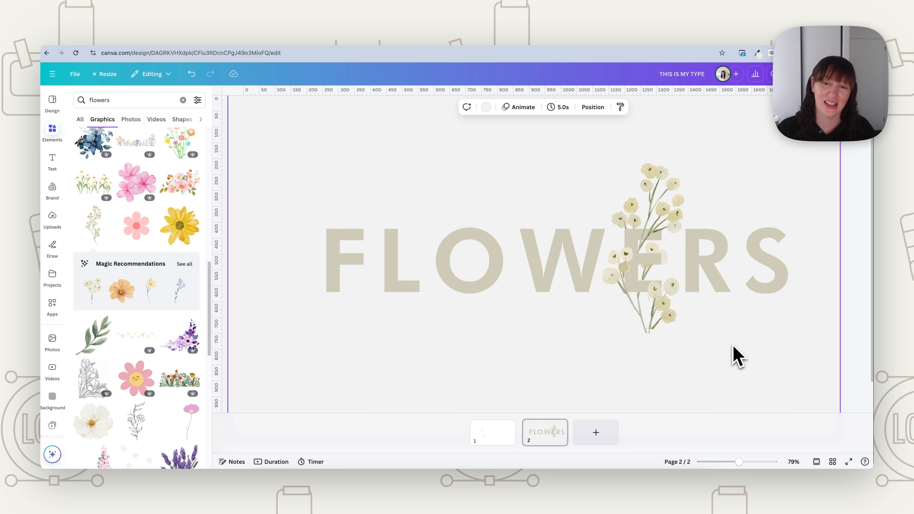
- Extend the lower stem section's crop down to the end of the stem, to about 120 by 286 px
{"action": "left_click", "coordinate": [638, 238]}
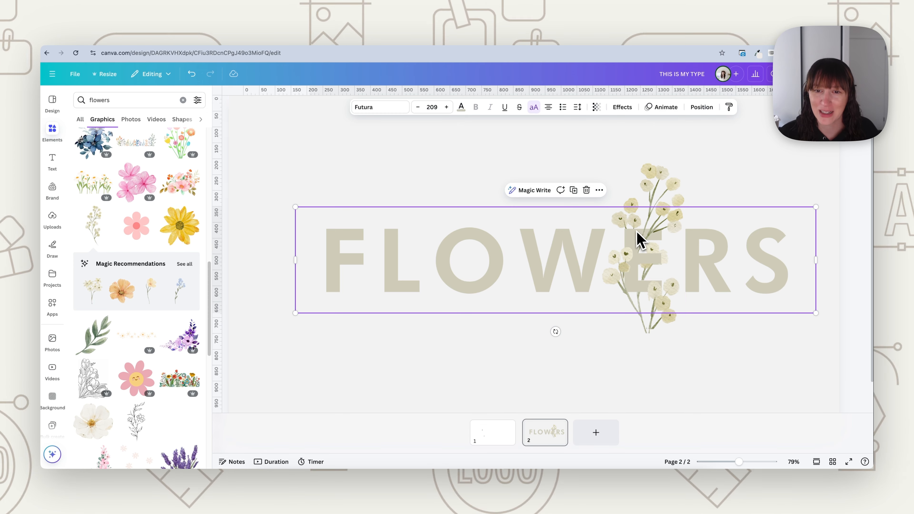
{"action": "double_click", "coordinate": [632, 205]}
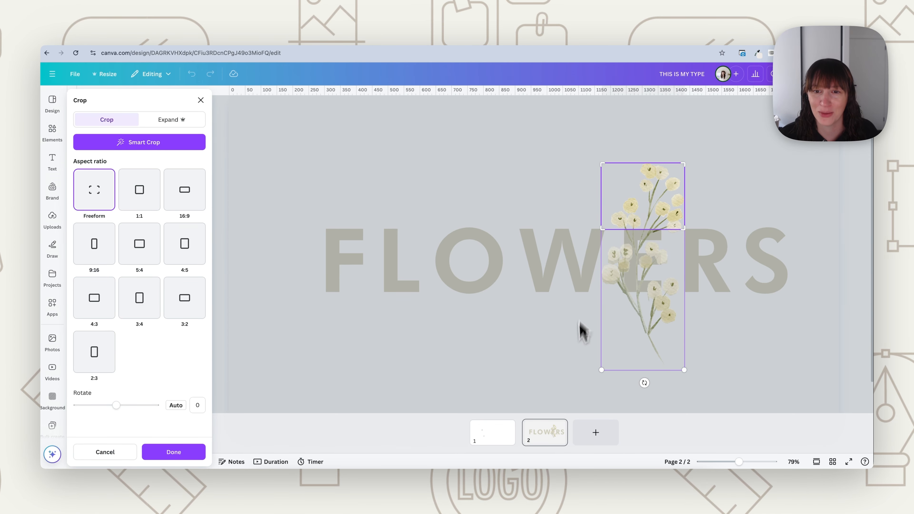
{"action": "left_click", "coordinate": [581, 330]}
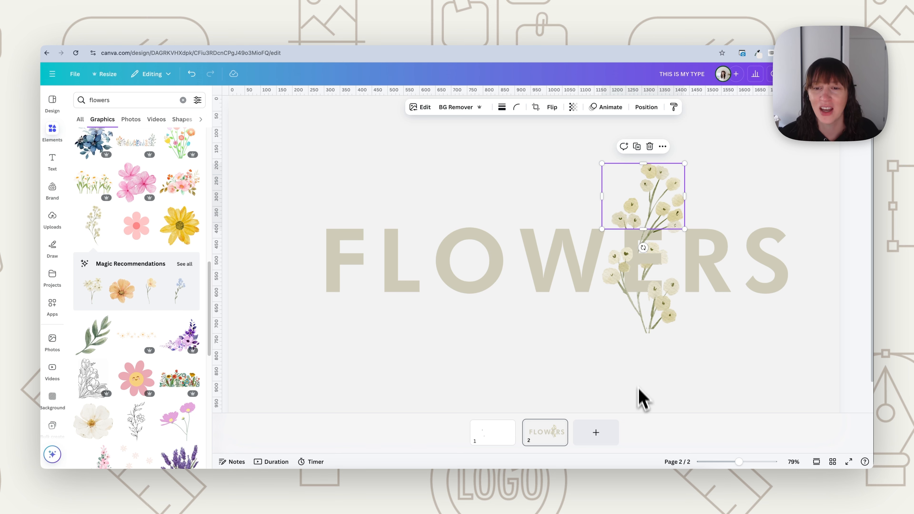
{"action": "left_click", "coordinate": [643, 376]}
{"action": "left_click", "coordinate": [657, 324]}
{"action": "left_click_drag", "start_coordinate": [659, 326], "coordinate": [665, 369]}
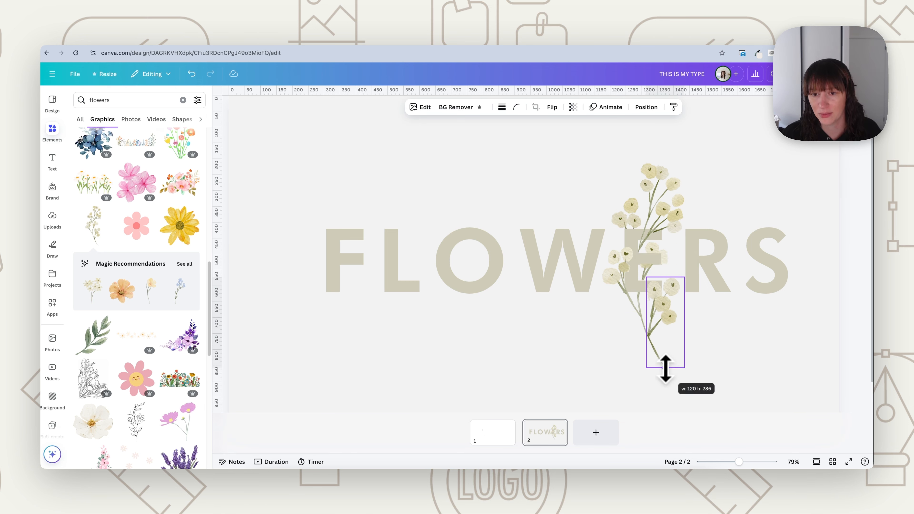
{"action": "left_click", "coordinate": [734, 372]}
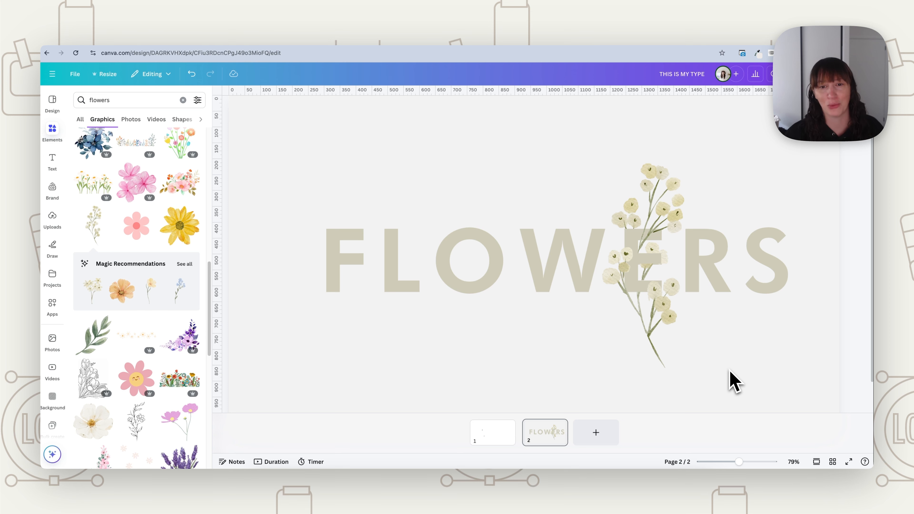
- Delete the cropped flower stem sections around the E of FLOWERS
{"action": "left_click", "coordinate": [729, 369]}
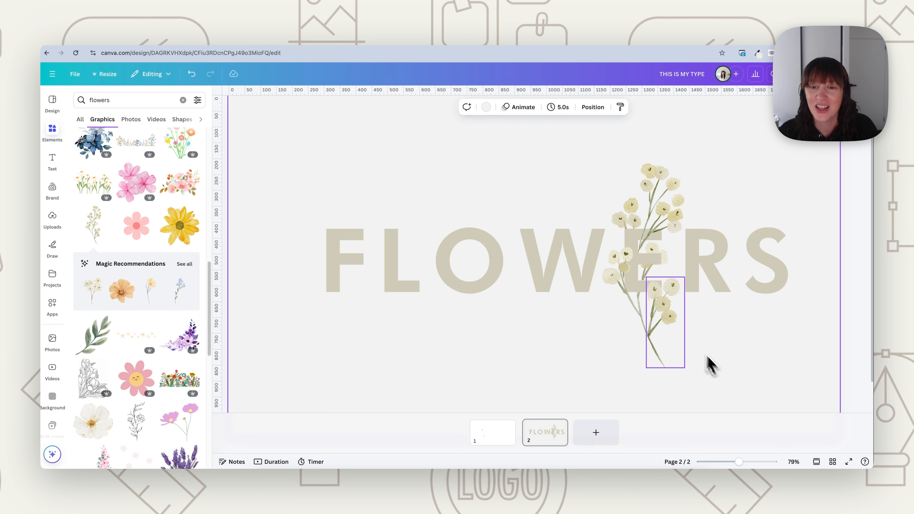
{"action": "left_click", "coordinate": [664, 330]}
{"action": "key", "text": "Delete"}
{"action": "left_click", "coordinate": [640, 309]}
{"action": "key", "text": "Delete"}
{"action": "left_click", "coordinate": [626, 272]}
{"action": "key", "text": "Delete"}
{"action": "left_click", "coordinate": [650, 234]}
{"action": "key", "text": "Delete"}
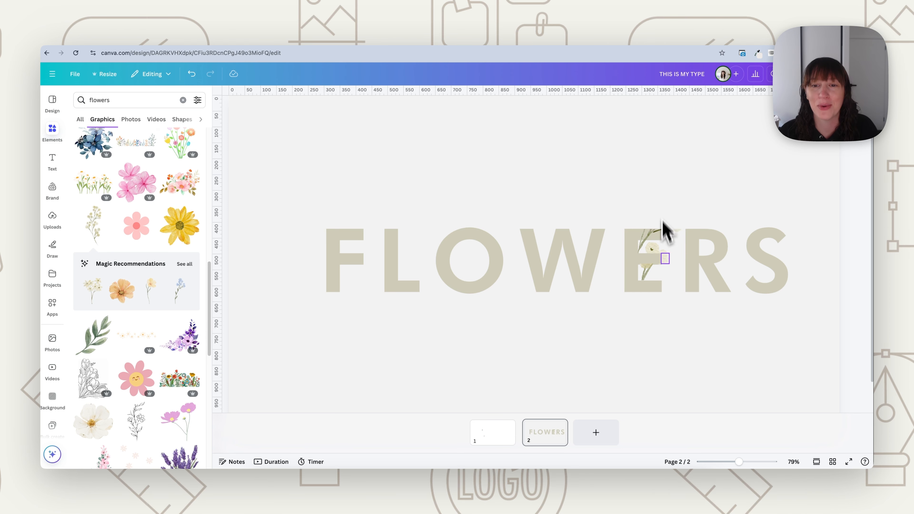
{"action": "left_click", "coordinate": [655, 272]}
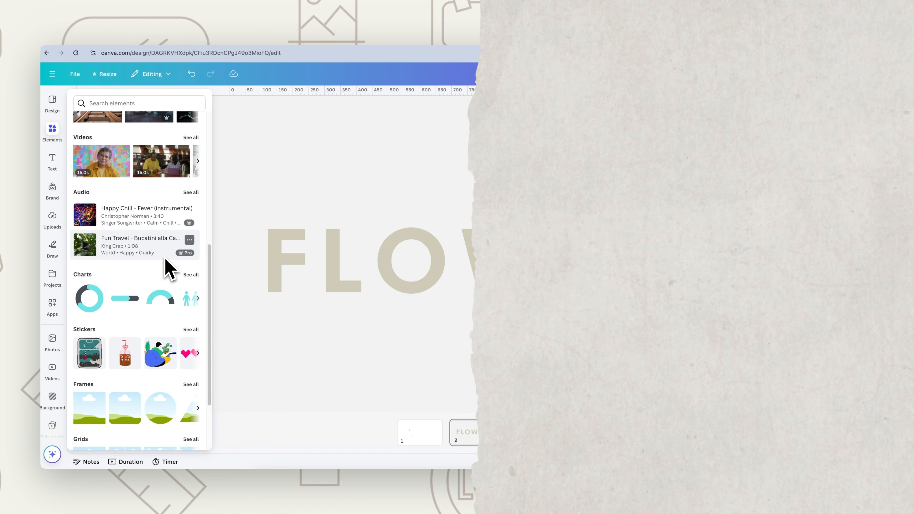
- Browse the frame elements and view the full set of letter-shaped frames
{"action": "scroll", "coordinate": [169, 274], "scroll_direction": "down", "scroll_amount": 3}
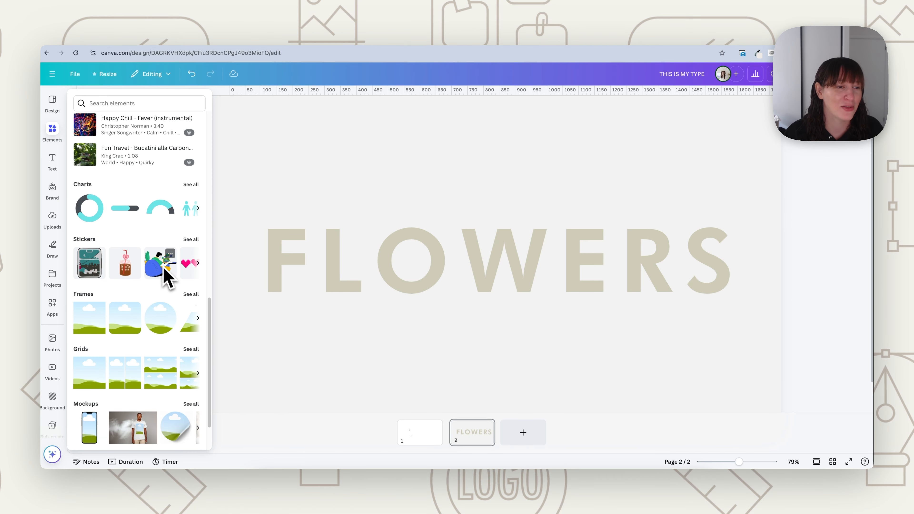
{"action": "left_click", "coordinate": [189, 294]}
{"action": "scroll", "coordinate": [176, 288], "scroll_direction": "down", "scroll_amount": 8}
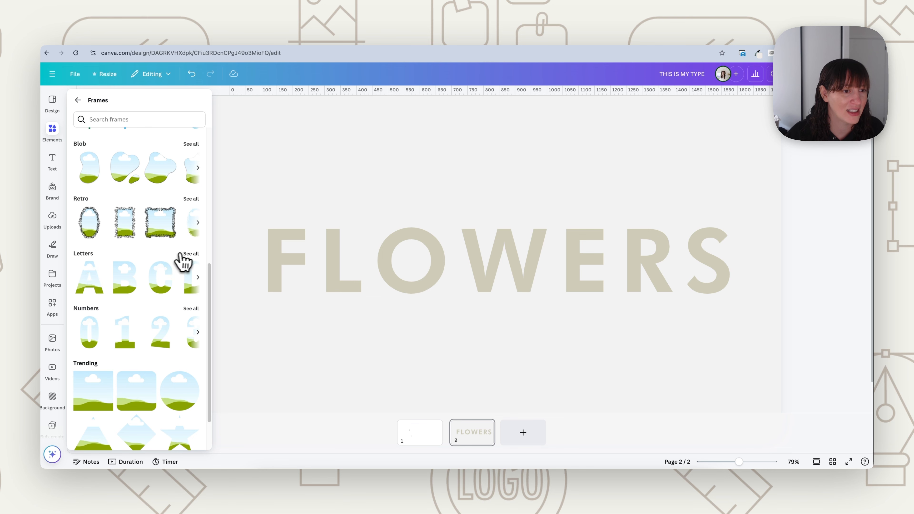
{"action": "left_click", "coordinate": [190, 254]}
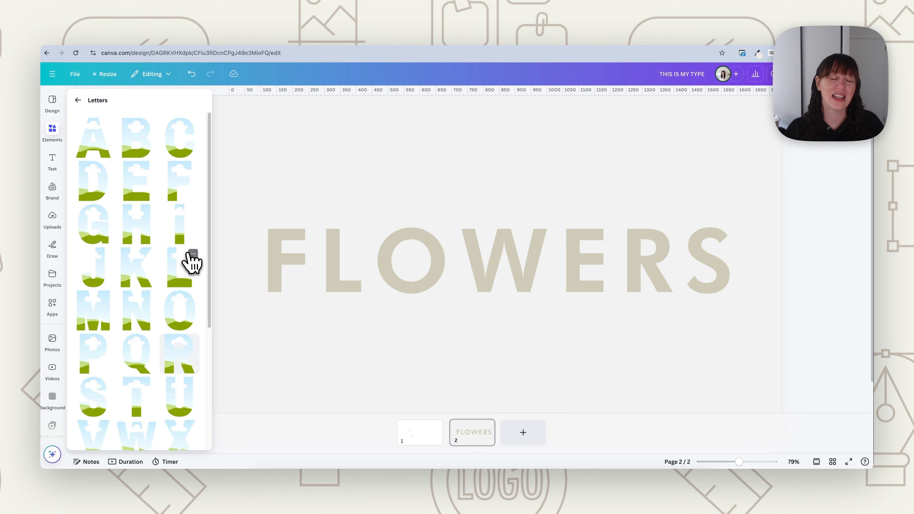
{"action": "left_click", "coordinate": [214, 255]}
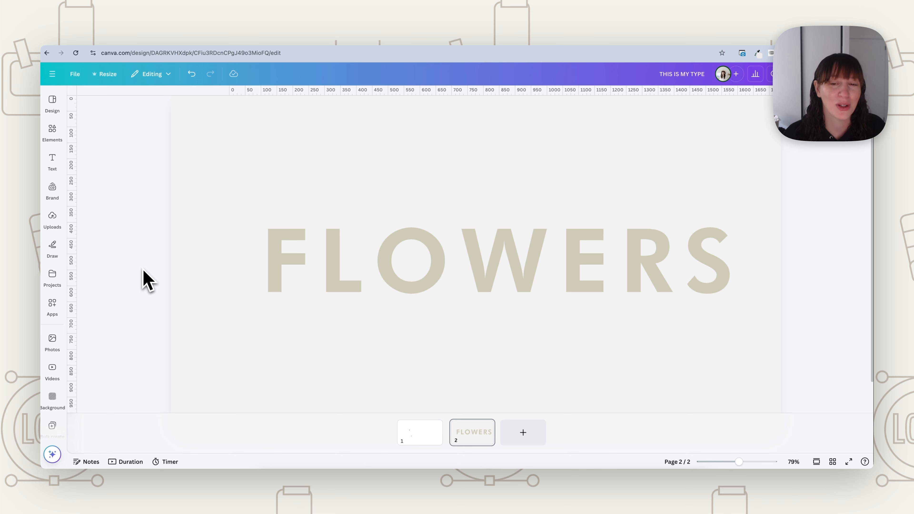
- Delete the FLOWERS text from page 2, then search the apps for "fontframe" and open FontFrame
{"action": "left_click", "coordinate": [409, 265]}
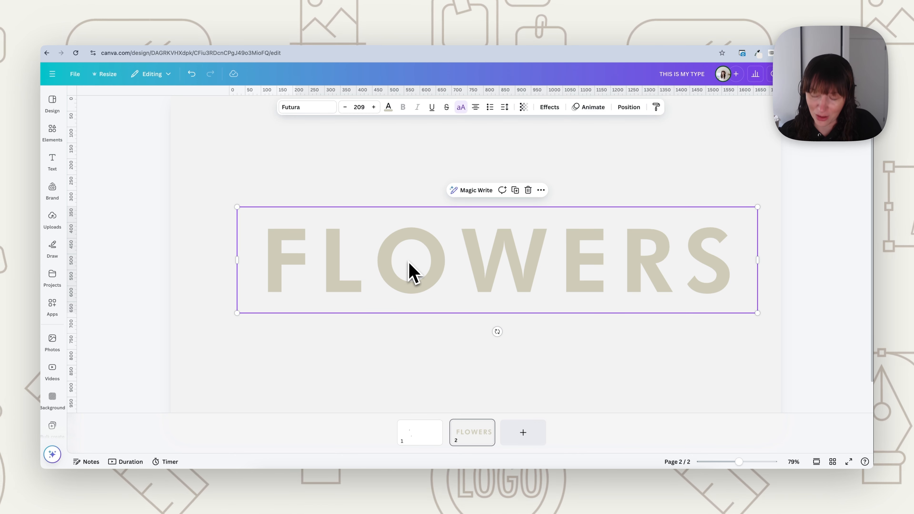
{"action": "key", "text": "Delete"}
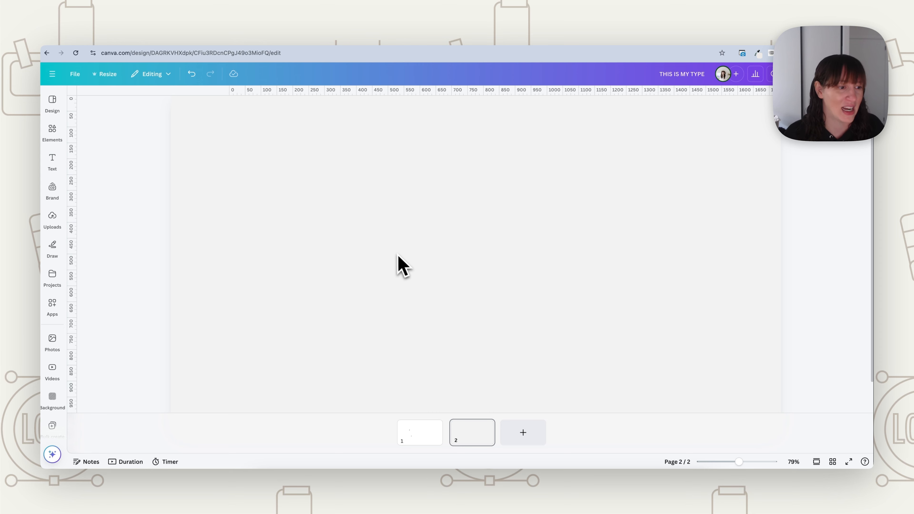
{"action": "left_click", "coordinate": [53, 306]}
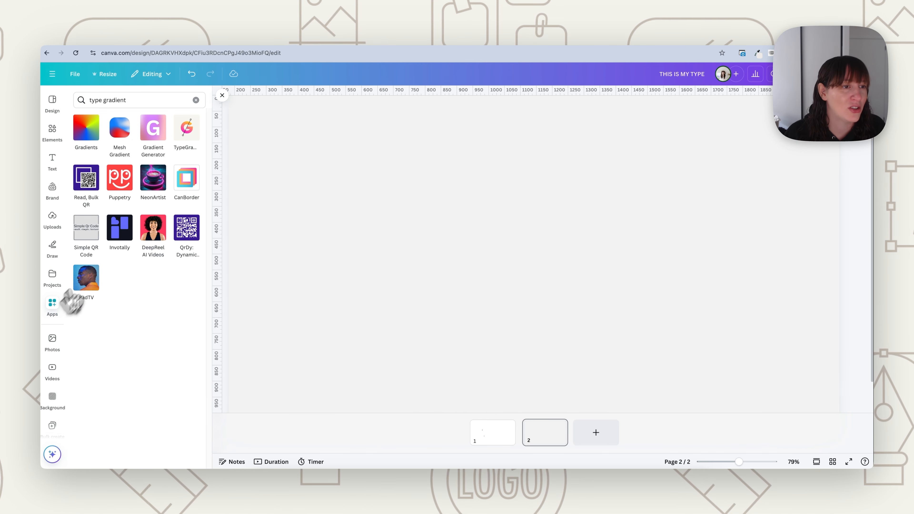
{"action": "left_click", "coordinate": [143, 100]}
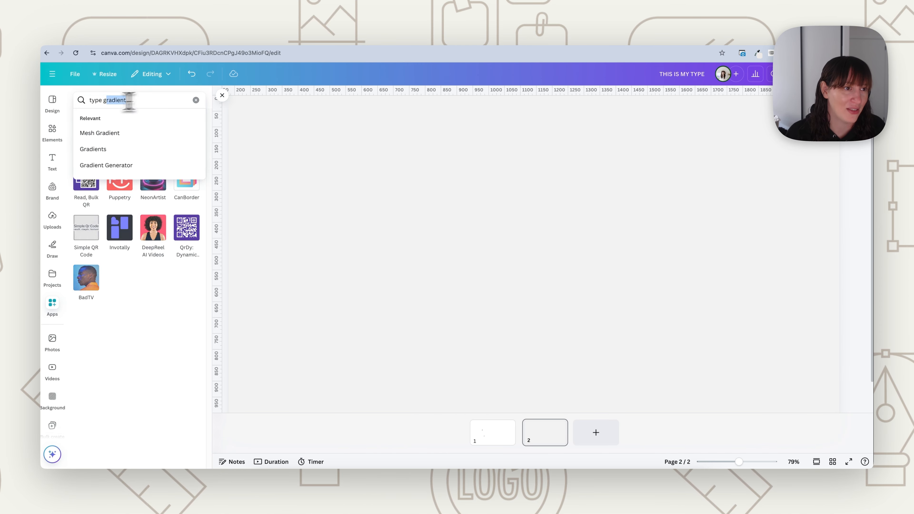
{"action": "type", "text": "fontframe"}
{"action": "key", "text": "Return"}
{"action": "left_click", "coordinate": [90, 139]}
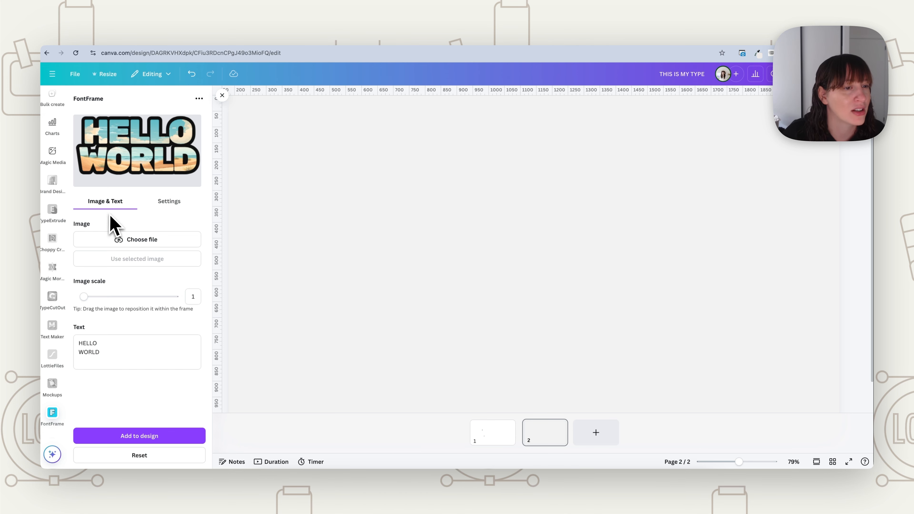
- Load the pale grid-pattern screenshot from the Documents folder as FontFrame's fill image and set its scale to 1.4
{"action": "left_click", "coordinate": [151, 246]}
{"action": "left_click", "coordinate": [108, 101]}
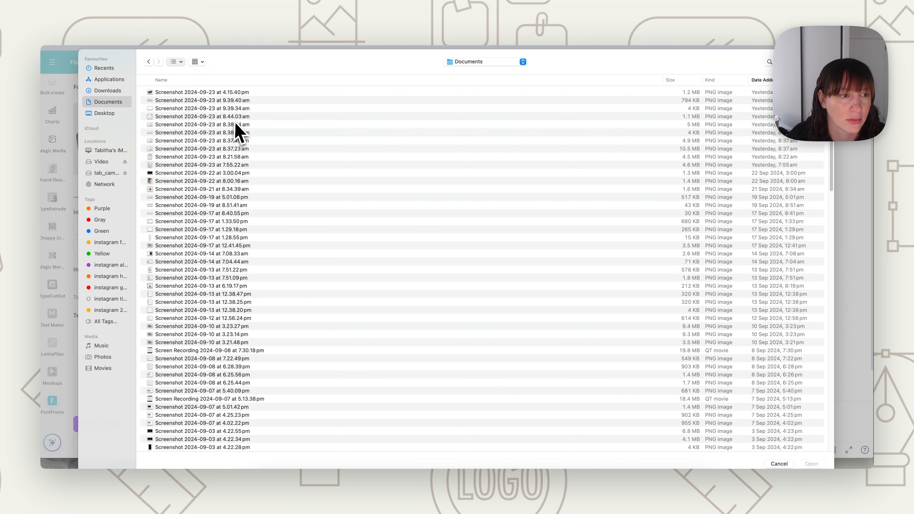
{"action": "key", "text": "super+1"}
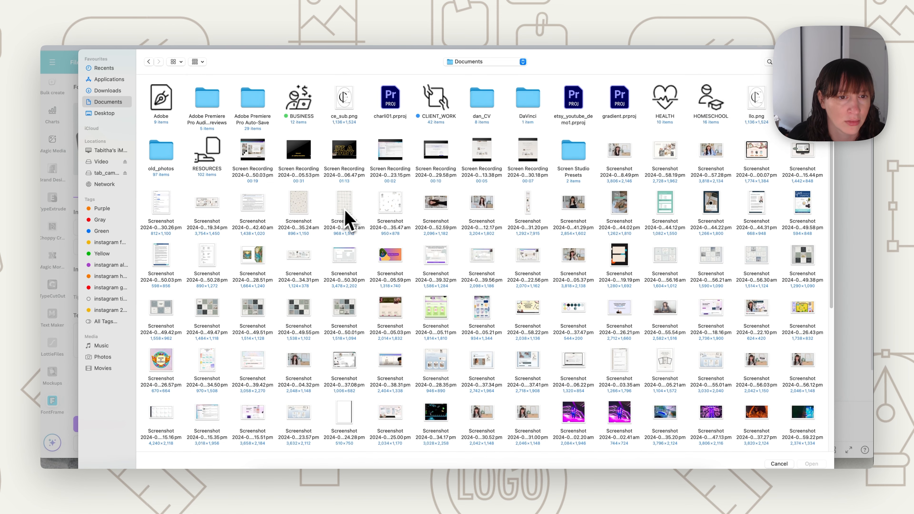
{"action": "left_click", "coordinate": [346, 214]}
{"action": "left_click", "coordinate": [811, 464]}
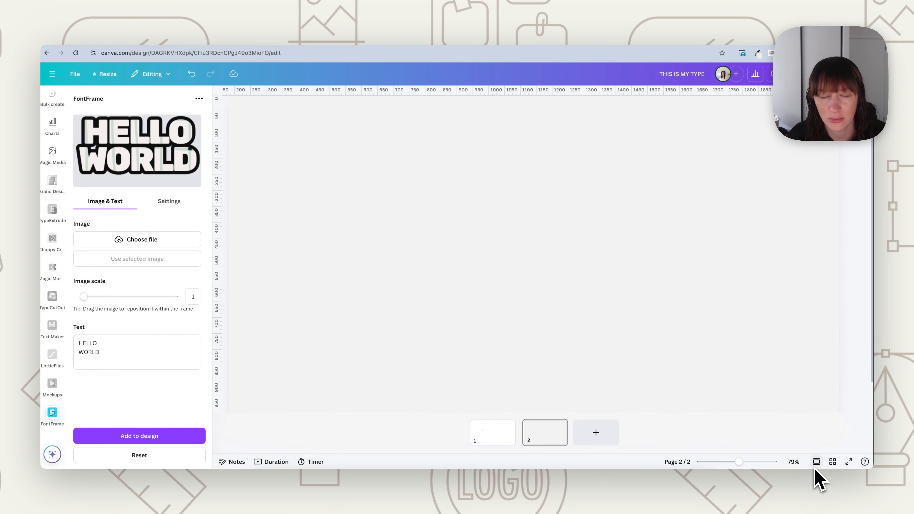
{"action": "mouse_move", "coordinate": [83, 296]}
{"action": "left_mouse_down"}
{"action": "mouse_move", "coordinate": [120, 298]}
{"action": "mouse_move", "coordinate": [89, 298]}
{"action": "left_mouse_up"}
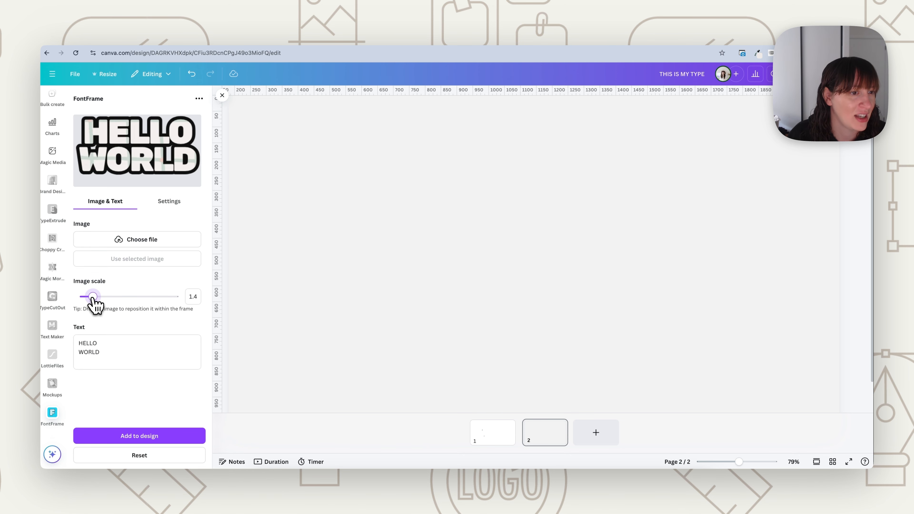
- Change the framed text's font to Roboto Serif
{"action": "left_click", "coordinate": [179, 203]}
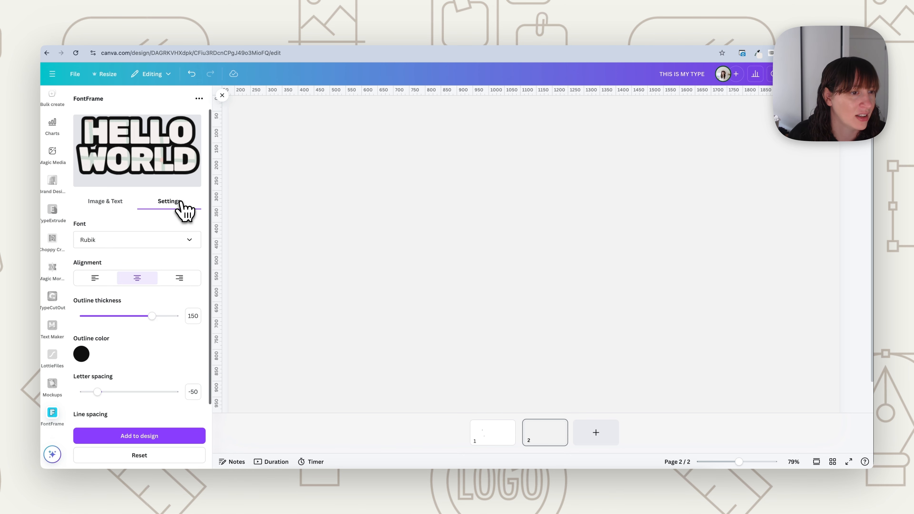
{"action": "left_click", "coordinate": [119, 240]}
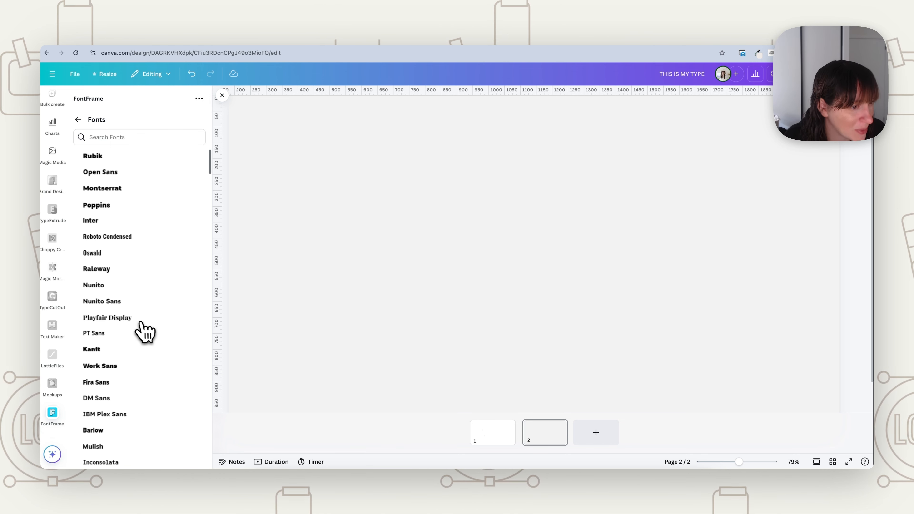
{"action": "scroll", "coordinate": [143, 332], "scroll_direction": "down", "scroll_amount": 10}
{"action": "scroll", "coordinate": [143, 331], "scroll_direction": "down", "scroll_amount": 15}
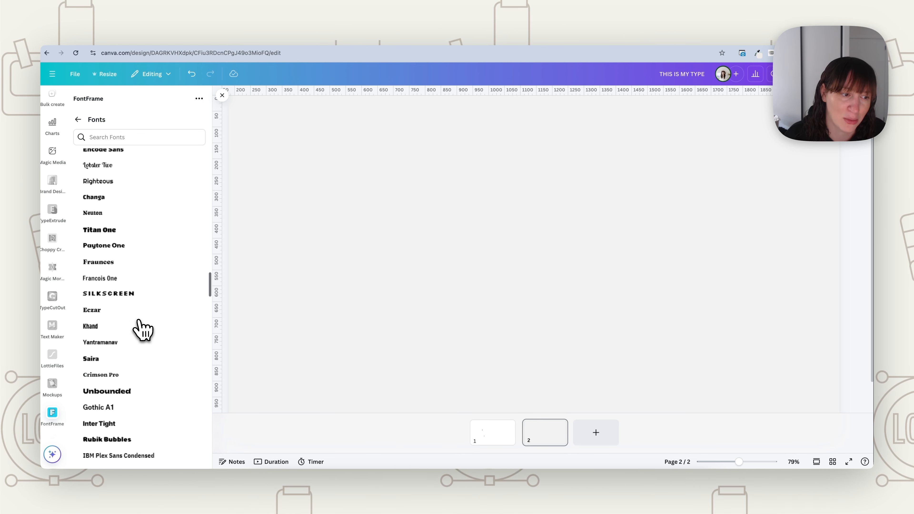
{"action": "scroll", "coordinate": [143, 331], "scroll_direction": "down", "scroll_amount": 6}
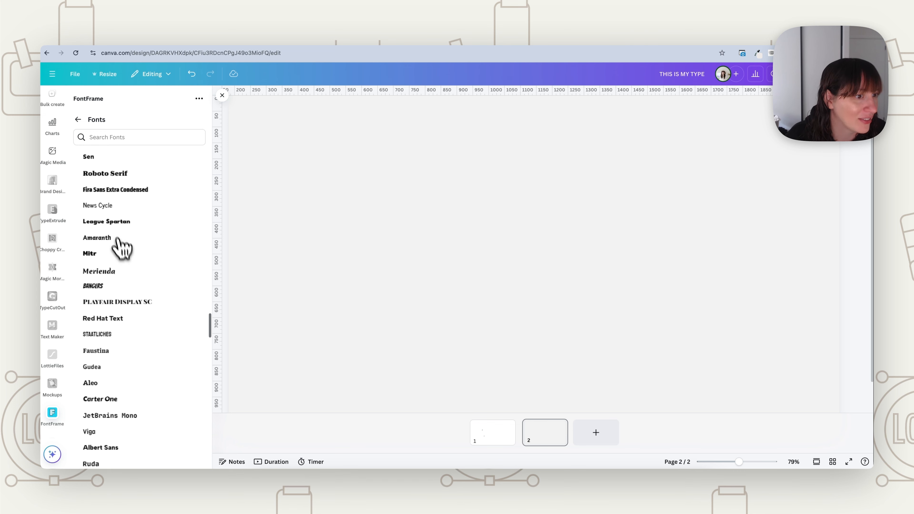
{"action": "left_click", "coordinate": [112, 175]}
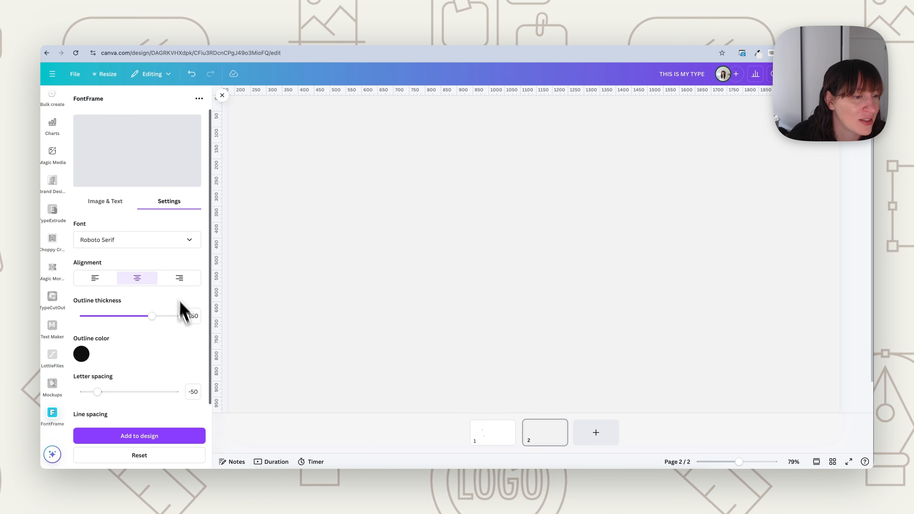
- Set the framed text's outline thickness to 35 and its outline color to the muted blue #5253A2
{"action": "left_click_drag", "start_coordinate": [161, 317], "coordinate": [100, 317]}
{"action": "left_click", "coordinate": [81, 354]}
{"action": "left_click", "coordinate": [157, 422]}
{"action": "mouse_move", "coordinate": [144, 385]}
{"action": "left_mouse_down"}
{"action": "mouse_move", "coordinate": [134, 378]}
{"action": "mouse_move", "coordinate": [137, 388]}
{"action": "left_mouse_up"}
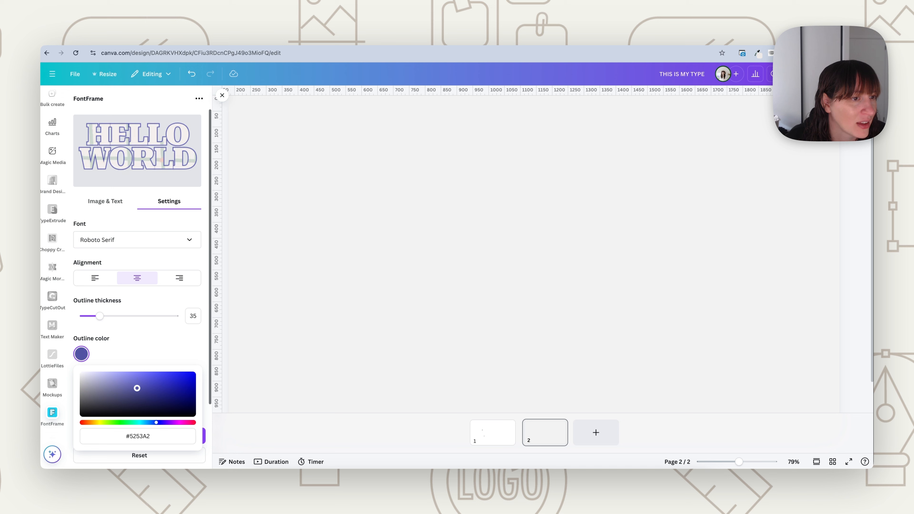
{"action": "left_click", "coordinate": [162, 351]}
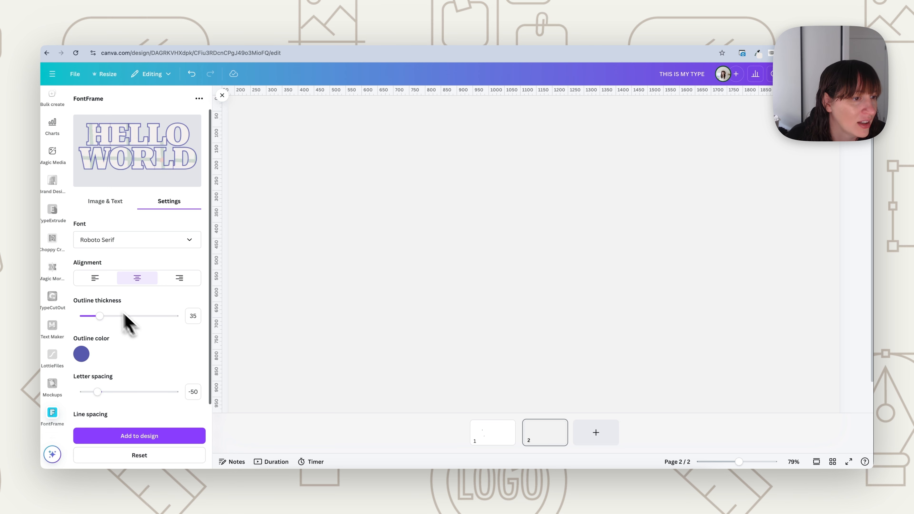
- Replace the FontFrame text with HAPPY DAYS on two lines and reopen the font and outline settings
{"action": "left_click", "coordinate": [98, 204]}
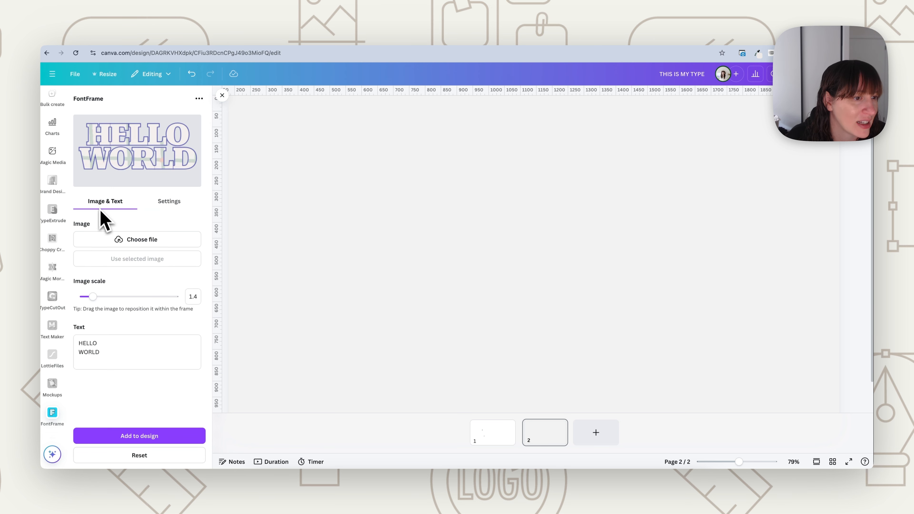
{"action": "left_click", "coordinate": [107, 361]}
{"action": "key", "text": "ctrl+a"}
{"action": "type", "text": "HAPPY"}
{"action": "key", "text": "Return"}
{"action": "type", "text": "DA"}
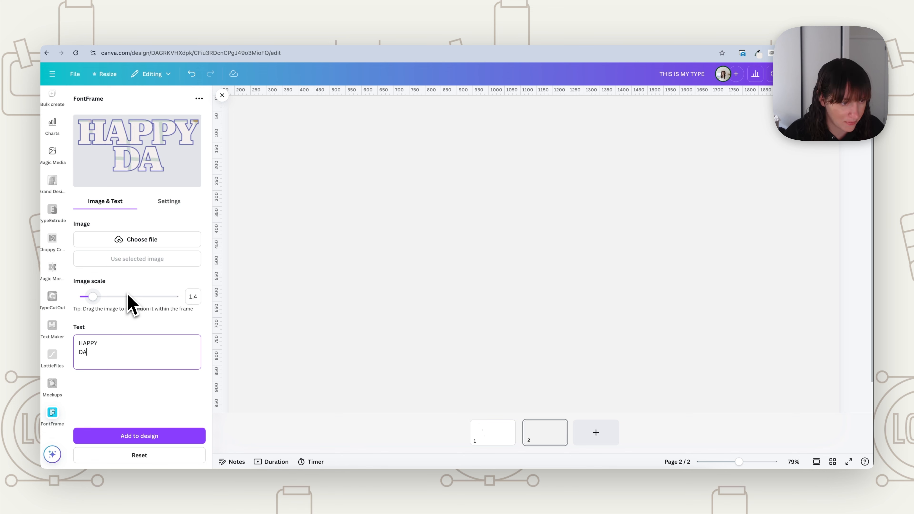
{"action": "type", "text": "YS"}
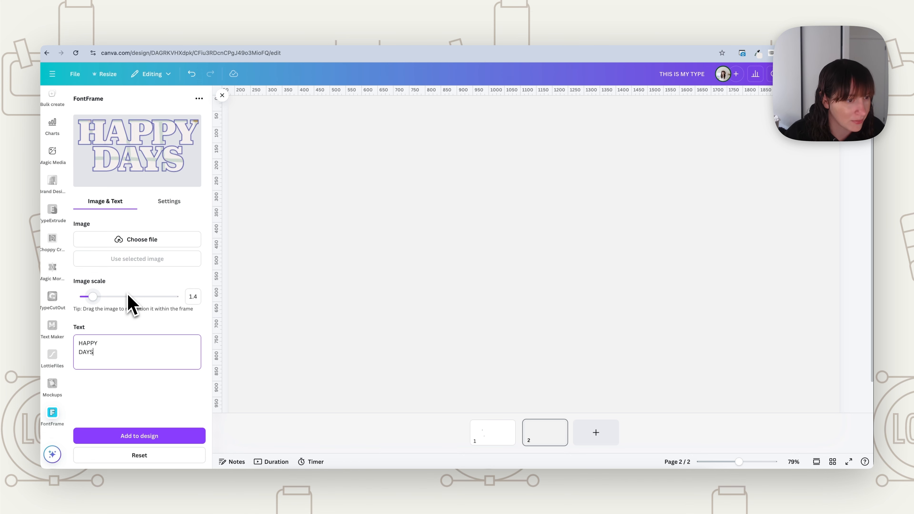
{"action": "left_click", "coordinate": [170, 205]}
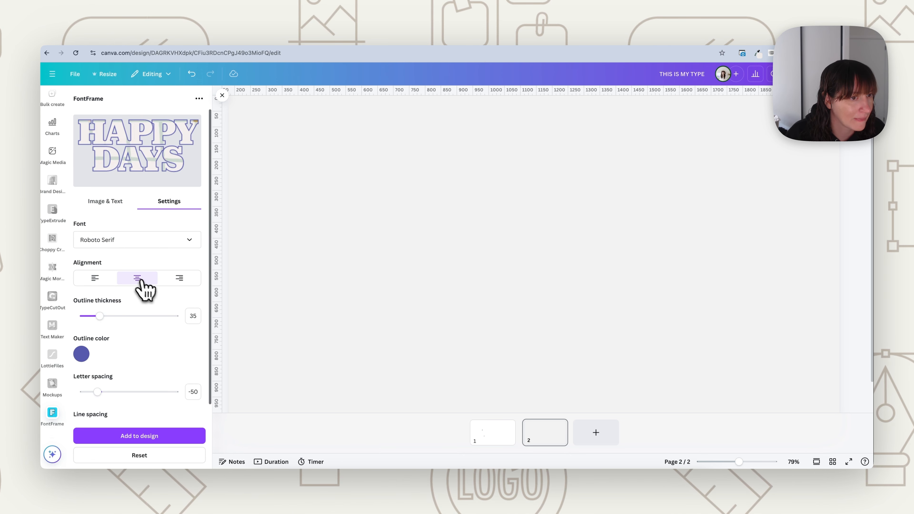